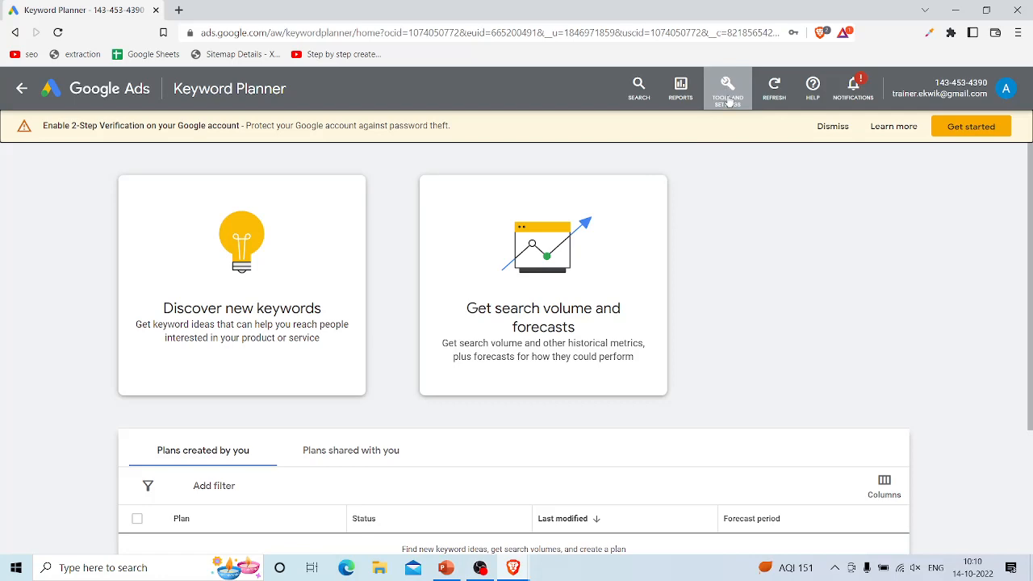
# Step: Open the Keyword Planner from the Google Ads planning tools
pyautogui.click(728, 89)
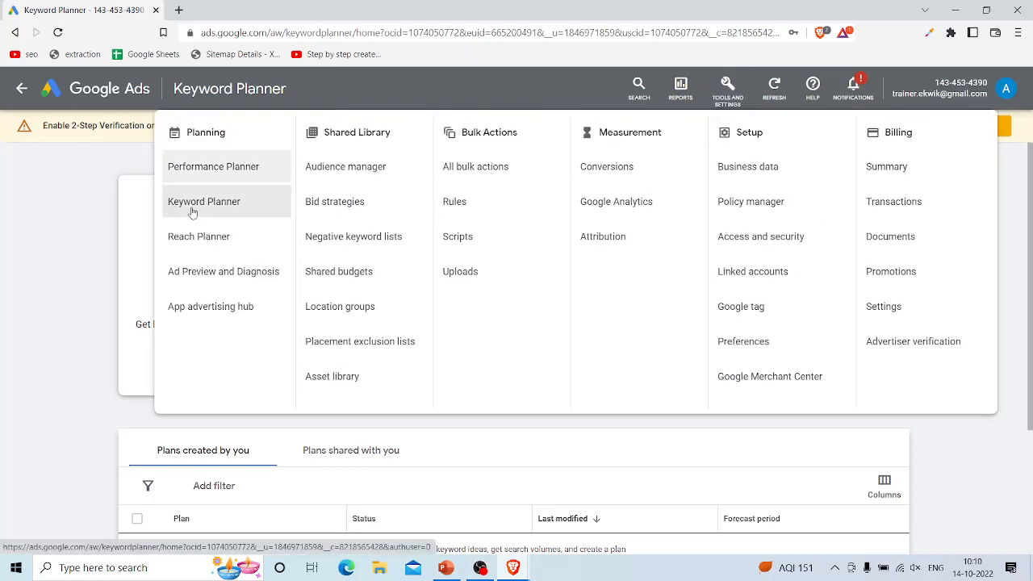
pyautogui.click(192, 212)
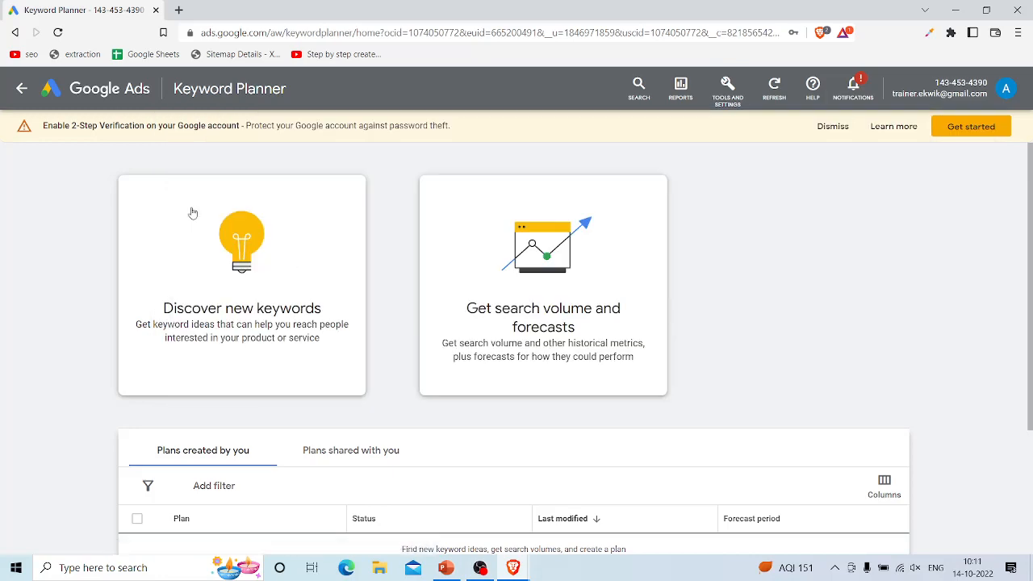
pyautogui.scroll(-3, 294, 456)
pyautogui.scroll(3, 294, 460)
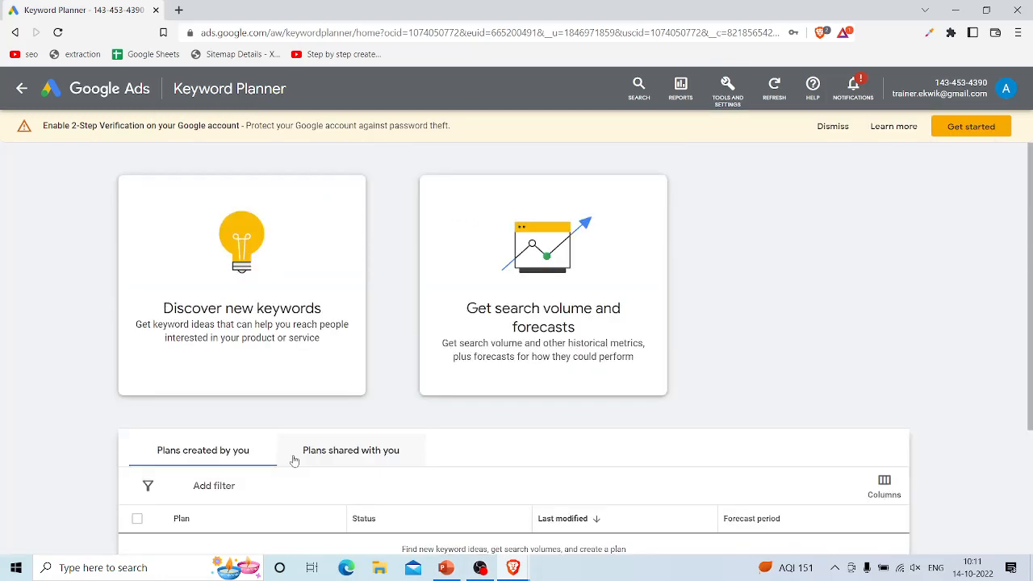
# Step: Discover new keywords for "website development" and look over the resulting keyword ideas
pyautogui.click(185, 279)
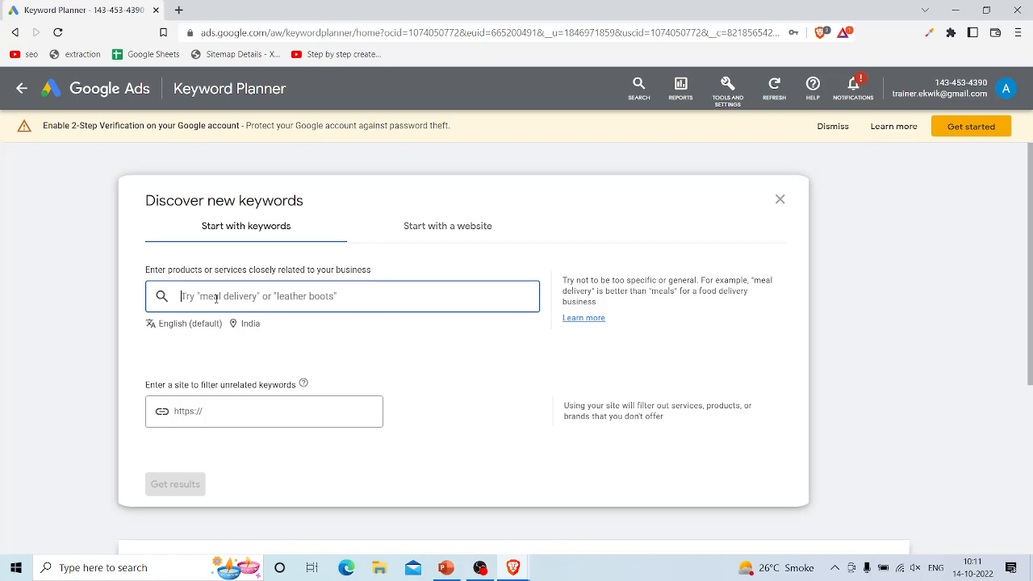
pyautogui.write('webs')
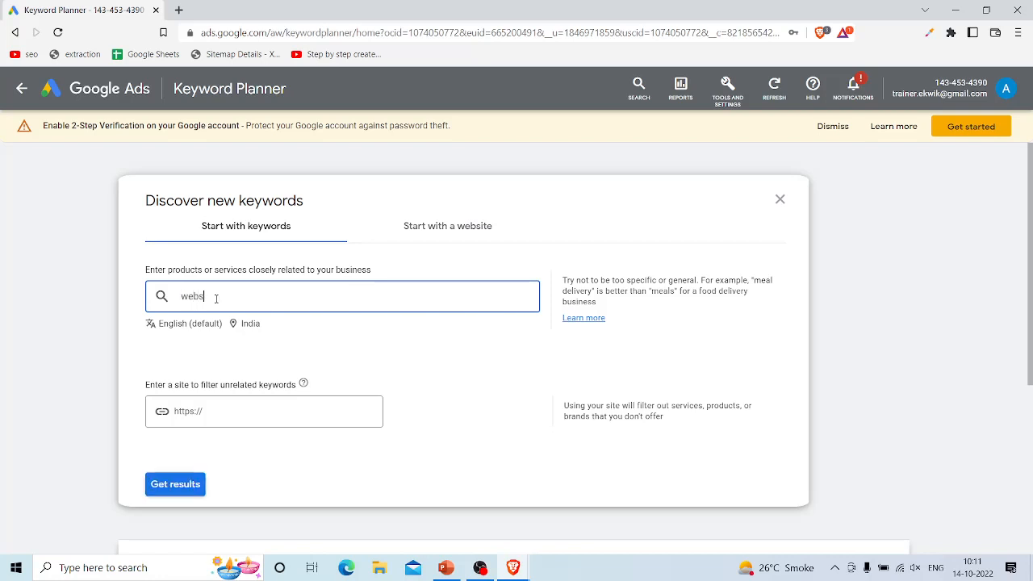
pyautogui.write('ite development')
pyautogui.click(173, 484)
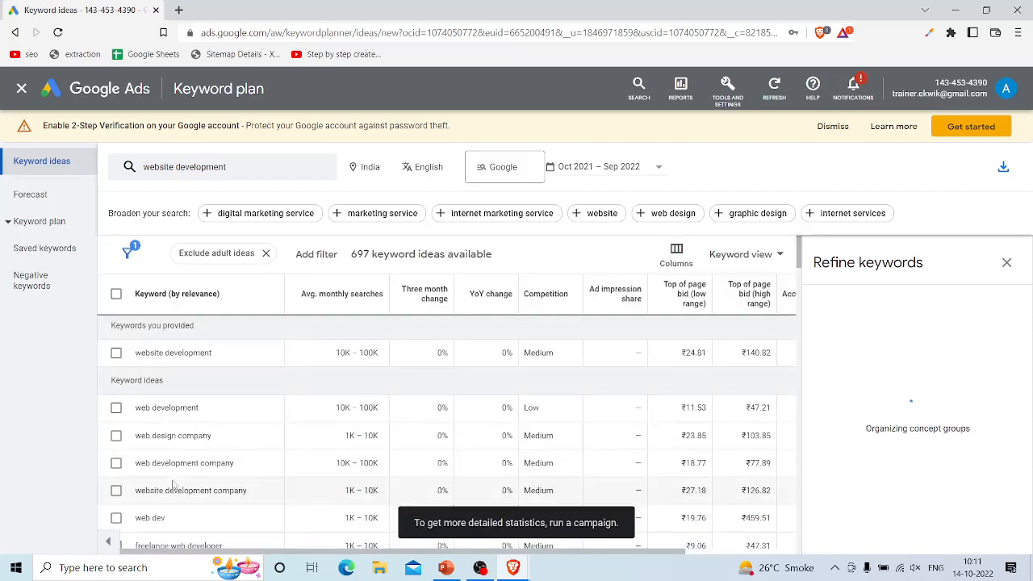
pyautogui.scroll(-1, 173, 484)
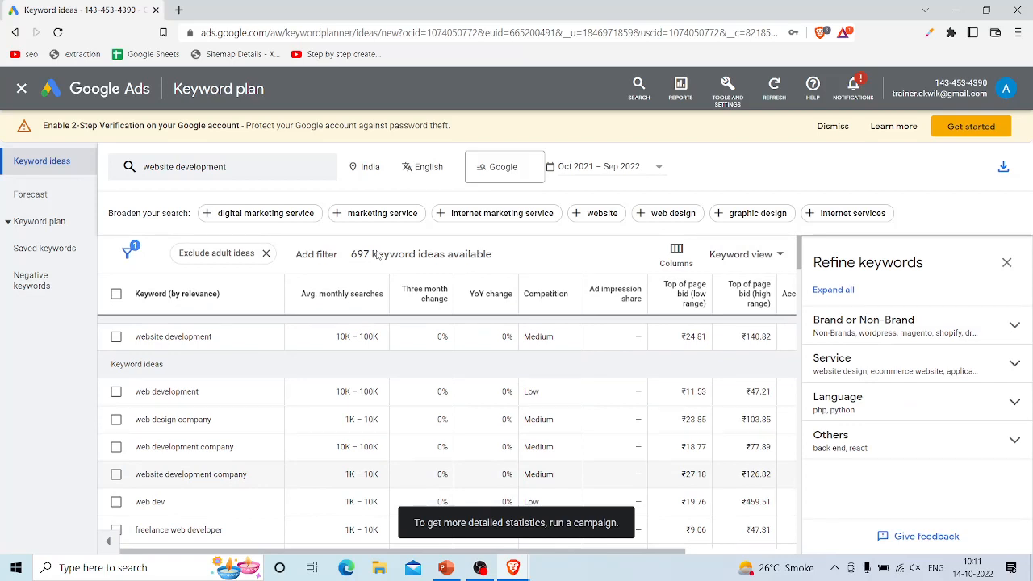
pyautogui.scroll(1, 377, 255)
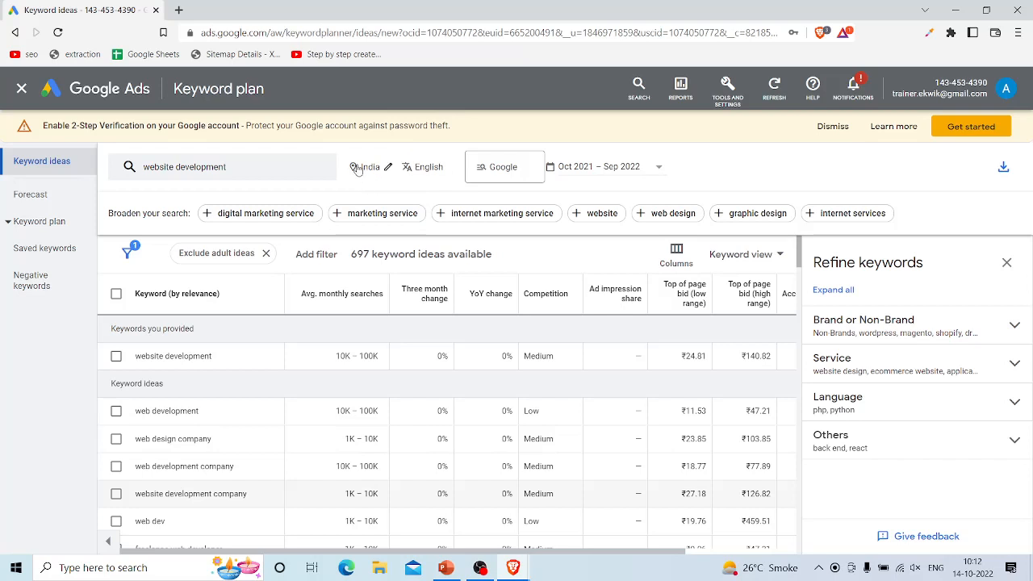
# Step: Remove India from the targeted locations so the keyword ideas cover all locations, and save the change
pyautogui.moveTo(213, 357); pyautogui.dragTo(127, 365)
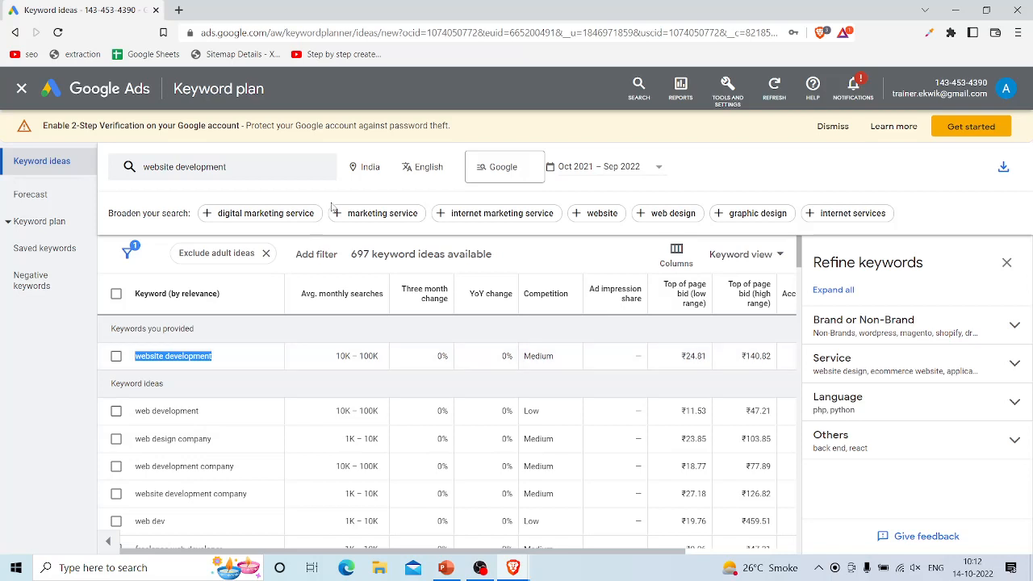
pyautogui.click(365, 169)
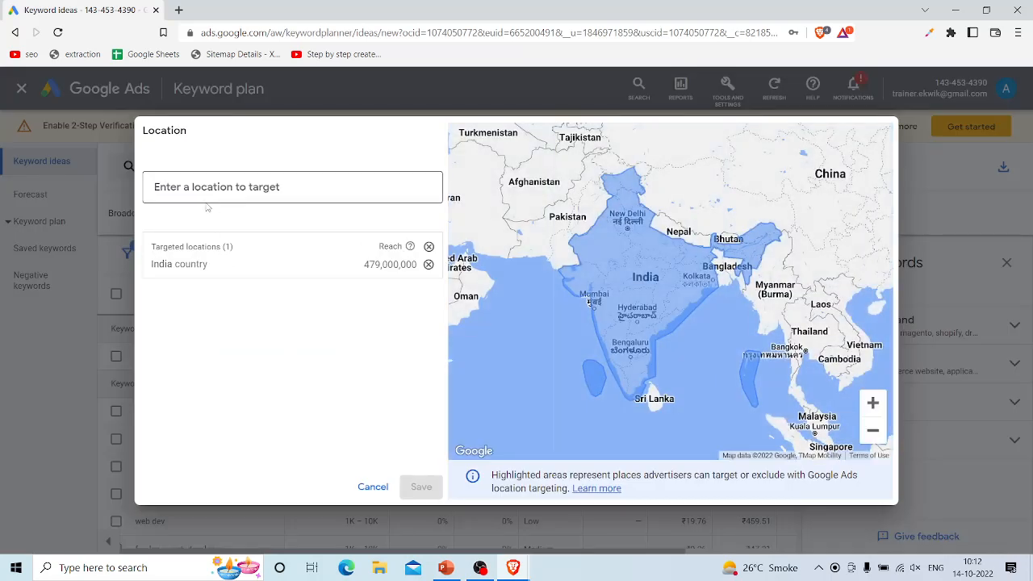
pyautogui.click(428, 264)
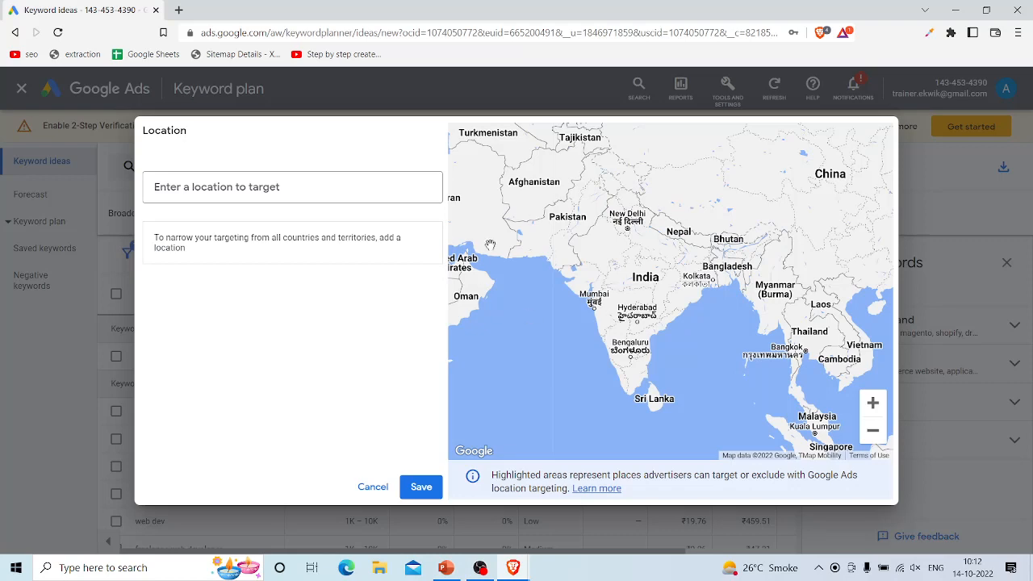
pyautogui.click(421, 486)
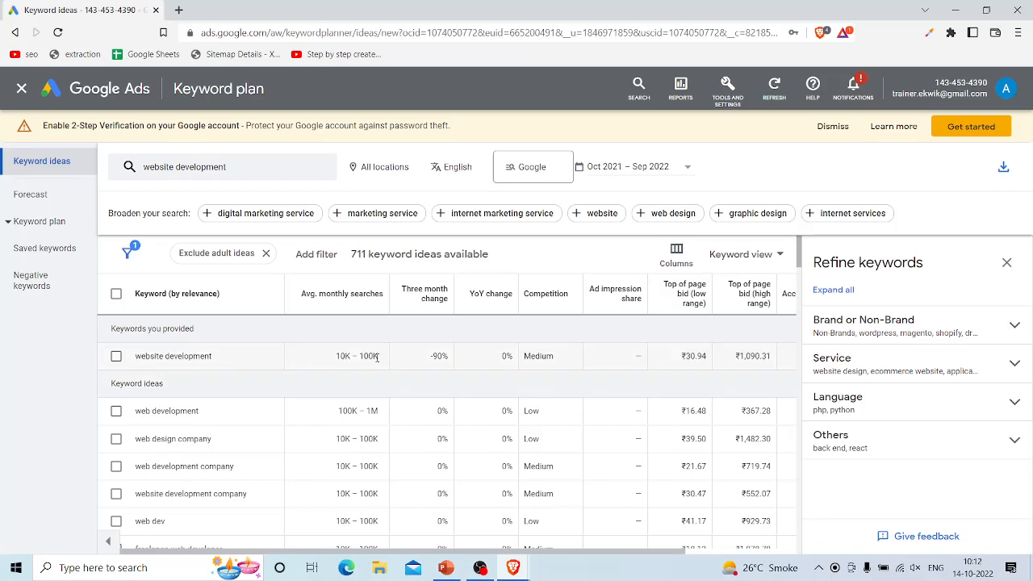
# Step: Examine the average monthly searches and competition for "website development" and the related keyword ideas
pyautogui.moveTo(378, 357); pyautogui.dragTo(334, 360)
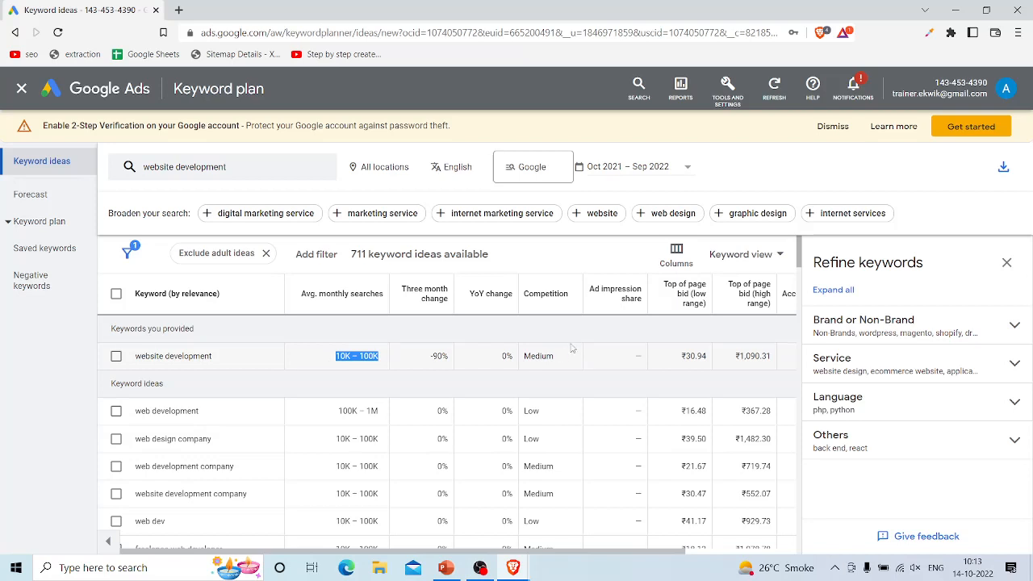
pyautogui.moveTo(564, 363); pyautogui.dragTo(521, 356)
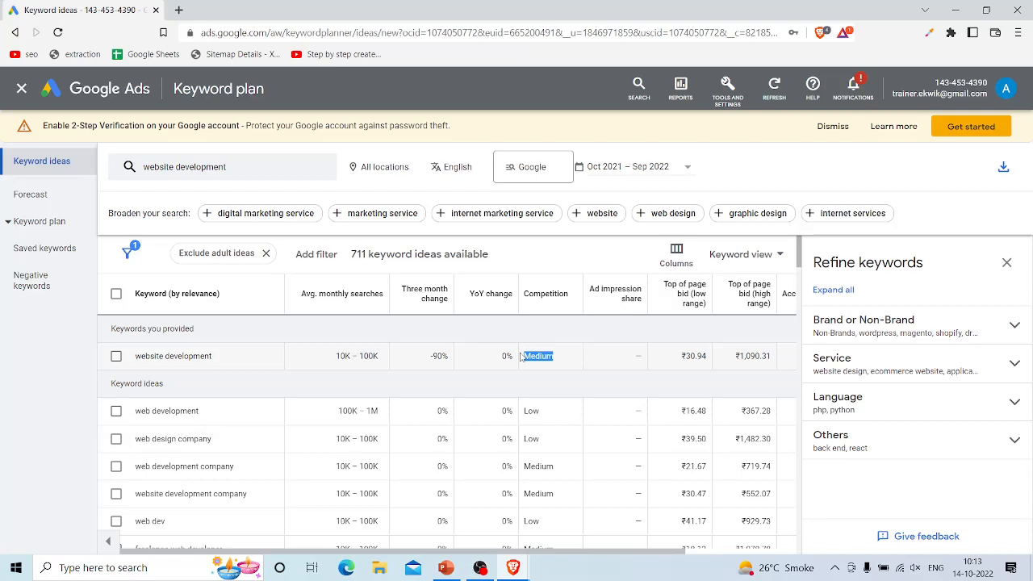
pyautogui.moveTo(316, 357); pyautogui.dragTo(535, 369)
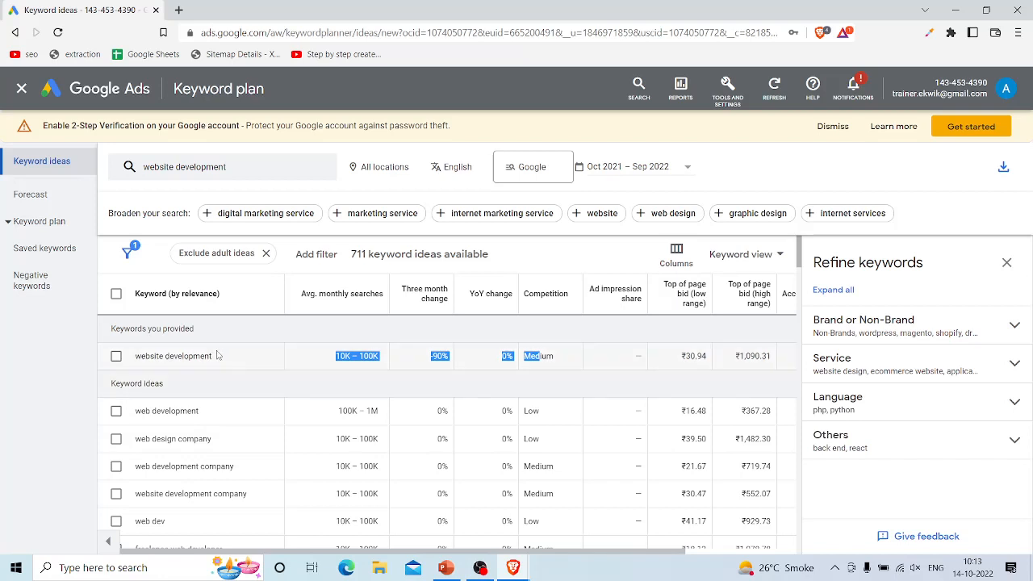
pyautogui.moveTo(220, 356); pyautogui.dragTo(132, 357)
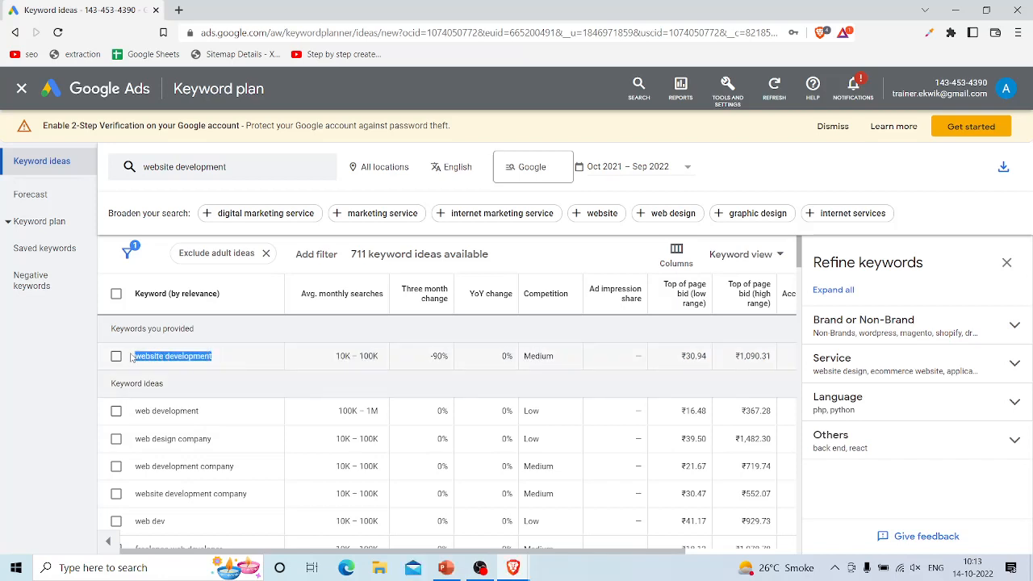
pyautogui.click(191, 375)
pyautogui.scroll(-3, 163, 374)
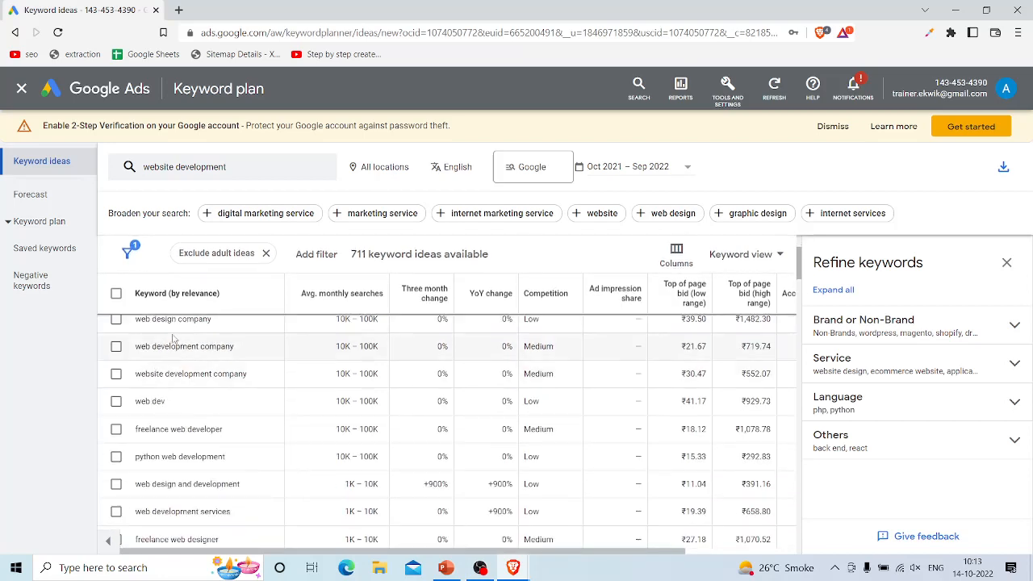
pyautogui.scroll(3, 163, 374)
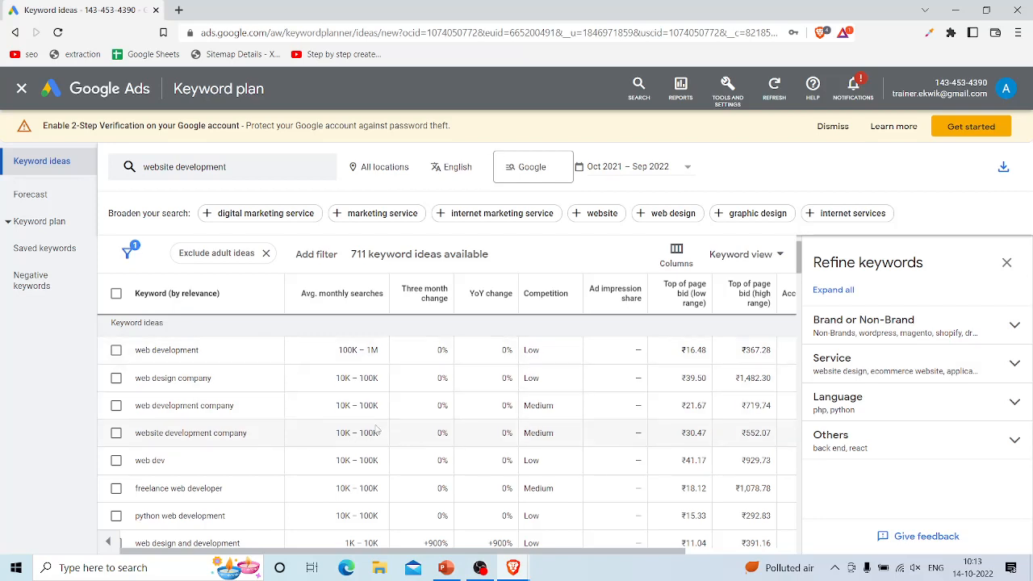
pyautogui.scroll(1, 377, 429)
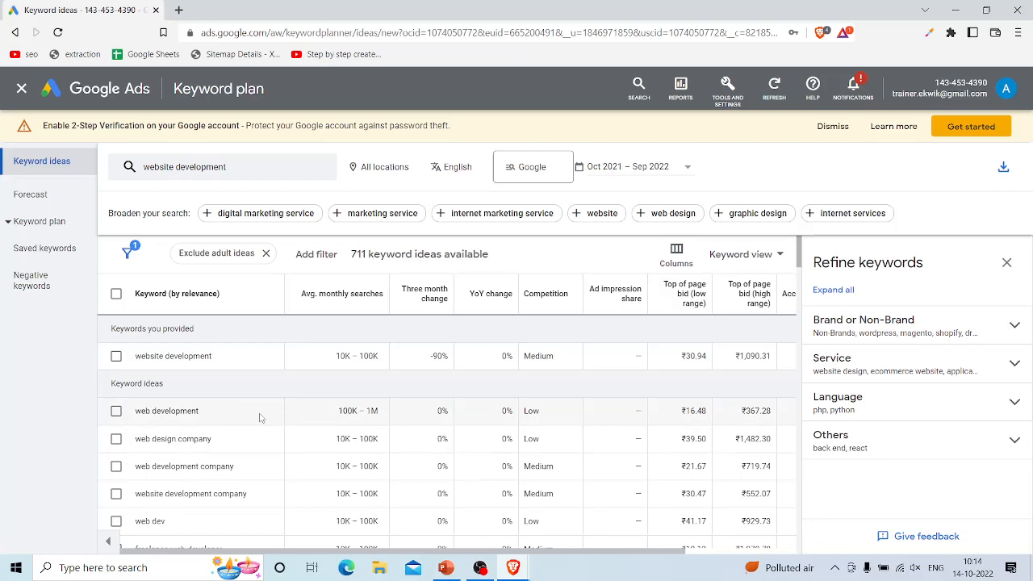
# Step: Filter the keyword ideas to keywords that contain "web", using Text Match
pyautogui.click(317, 255)
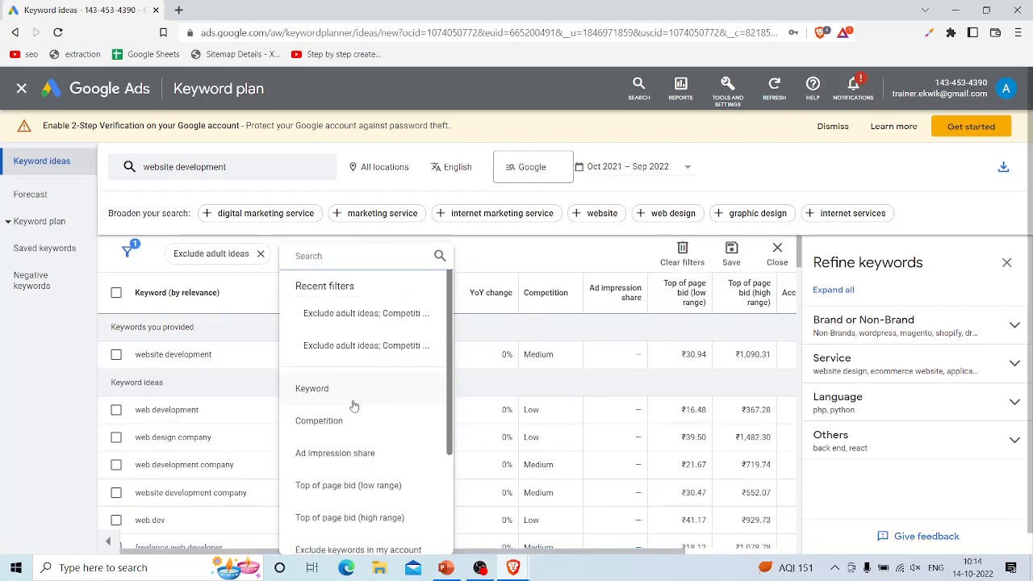
pyautogui.click(305, 391)
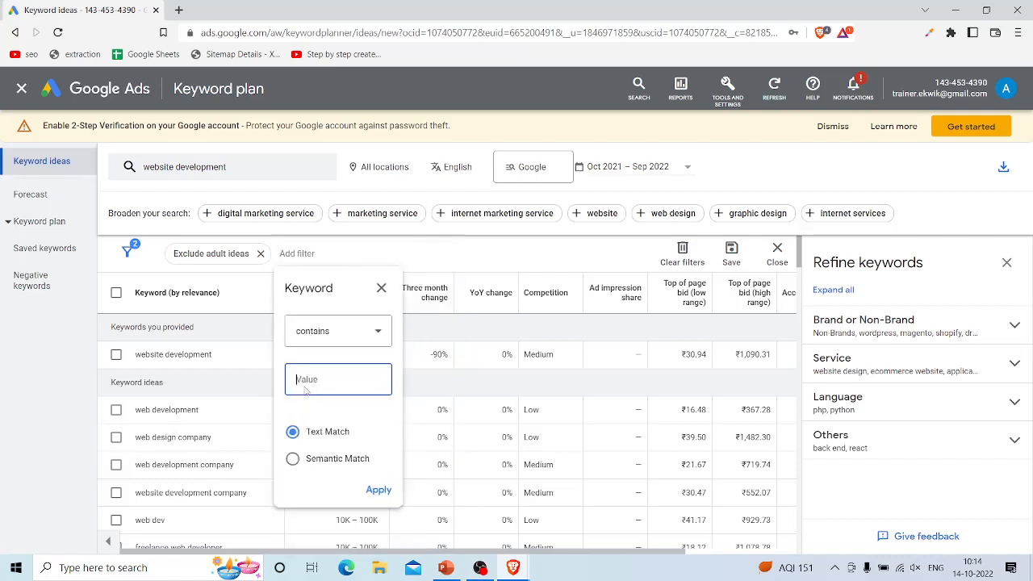
pyautogui.click(325, 334)
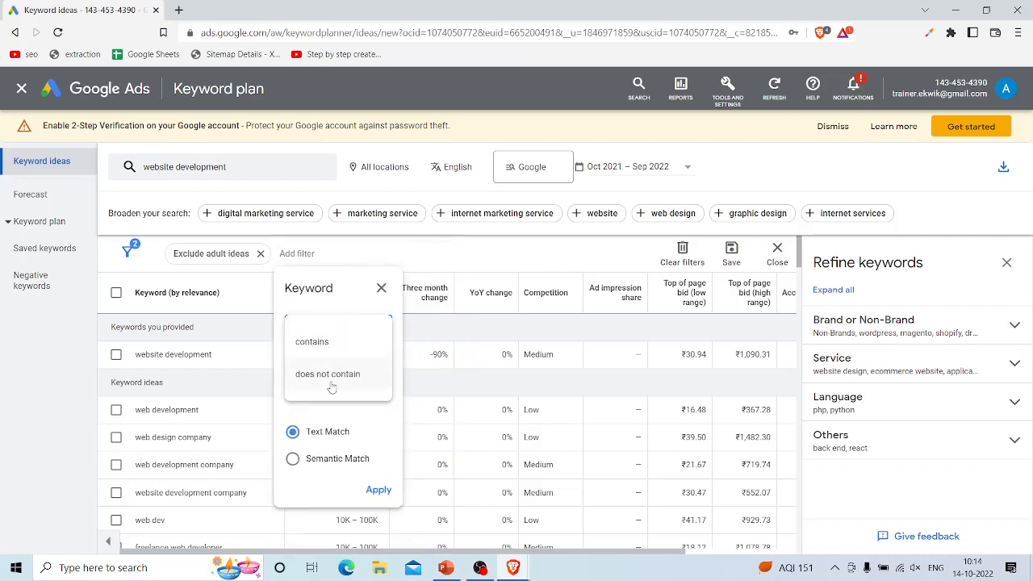
pyautogui.click(327, 303)
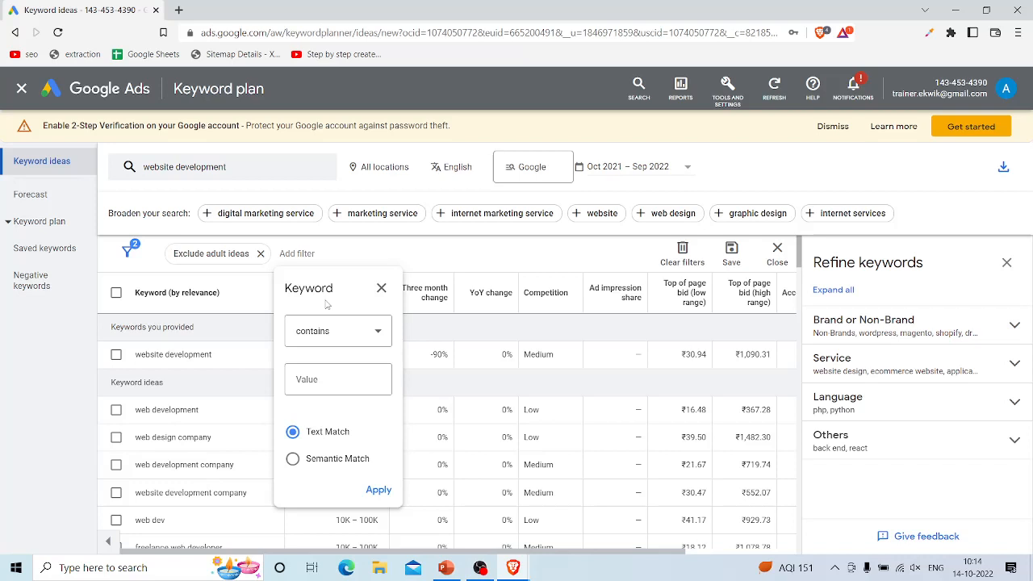
pyautogui.click(315, 378)
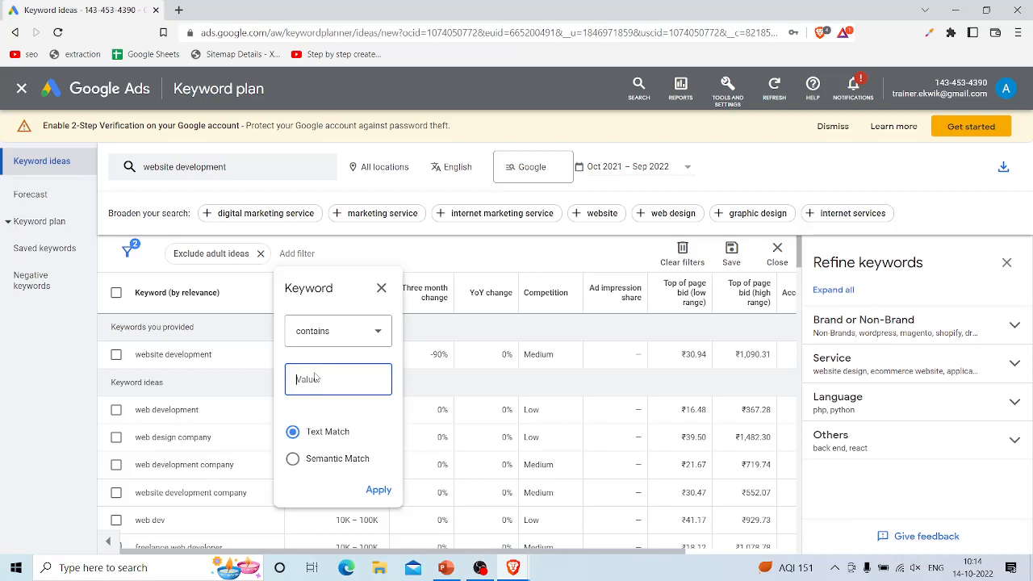
pyautogui.write('web')
pyautogui.moveTo(357, 441); pyautogui.dragTo(307, 436)
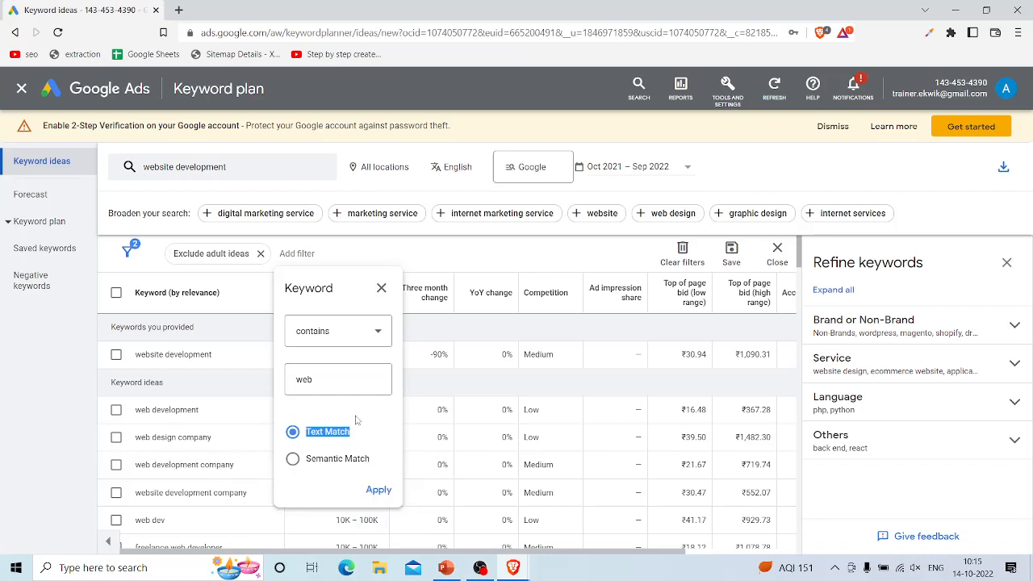
pyautogui.click(379, 489)
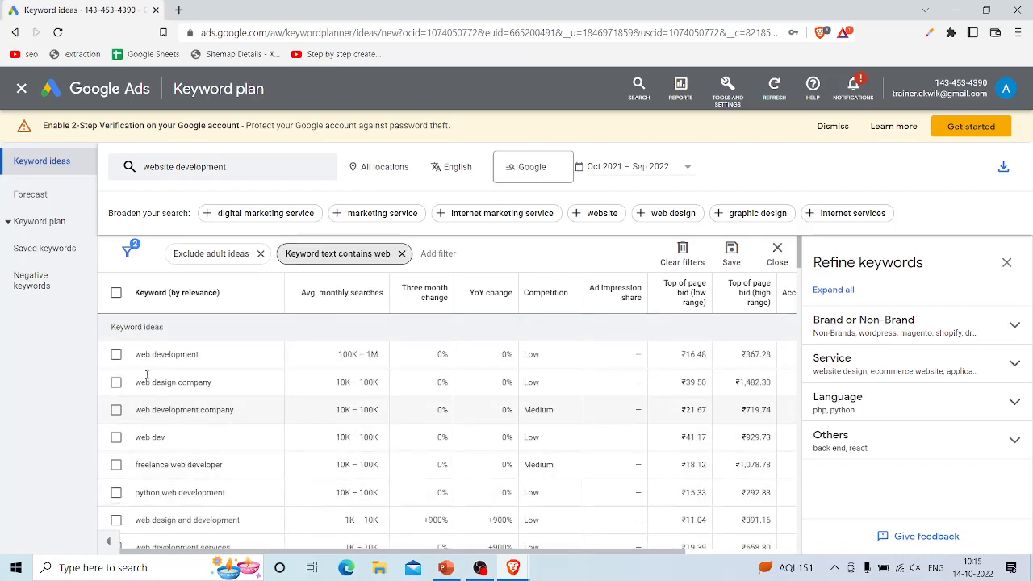
# Step: Look through the filtered keywords and add a Competition filter that matches only Low
pyautogui.scroll(-3, 144, 453)
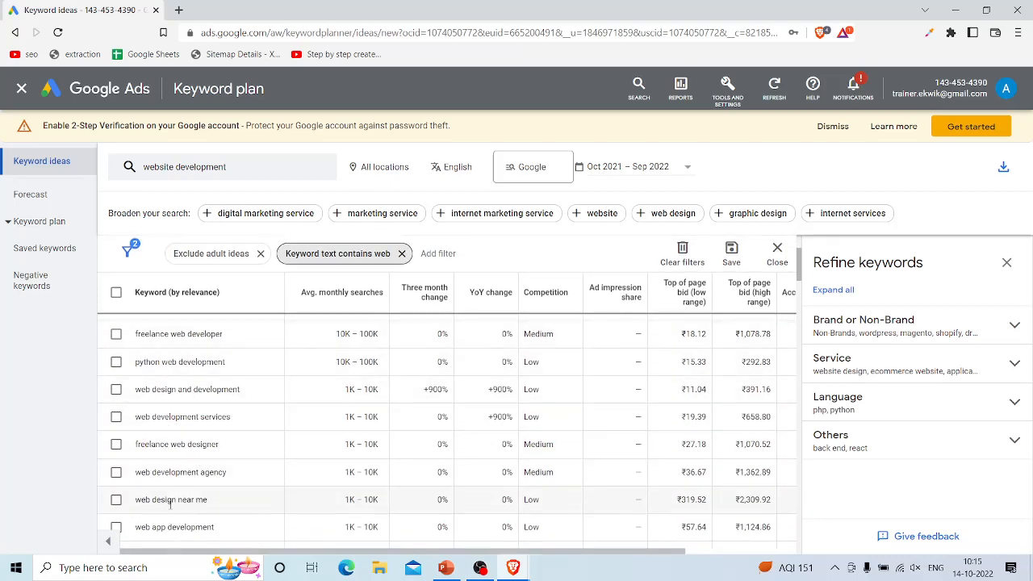
pyautogui.scroll(-2, 171, 507)
pyautogui.scroll(-10, 171, 507)
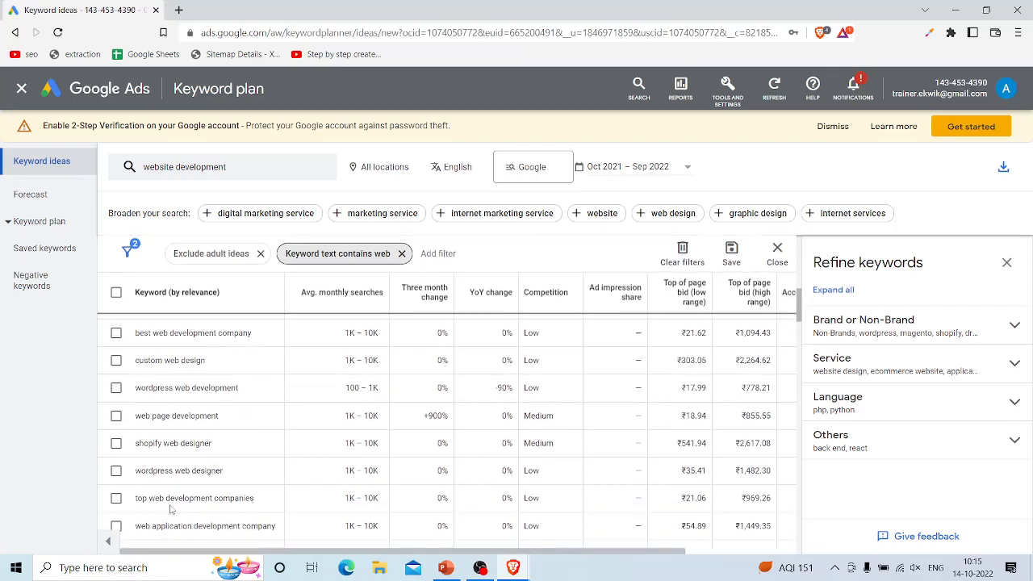
pyautogui.scroll(-10, 170, 507)
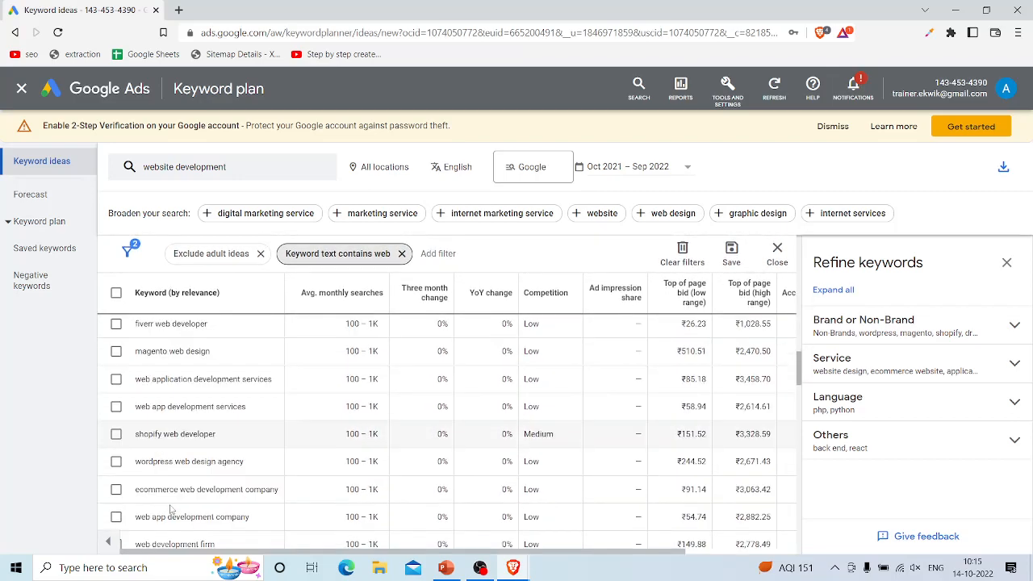
pyautogui.scroll(15, 170, 507)
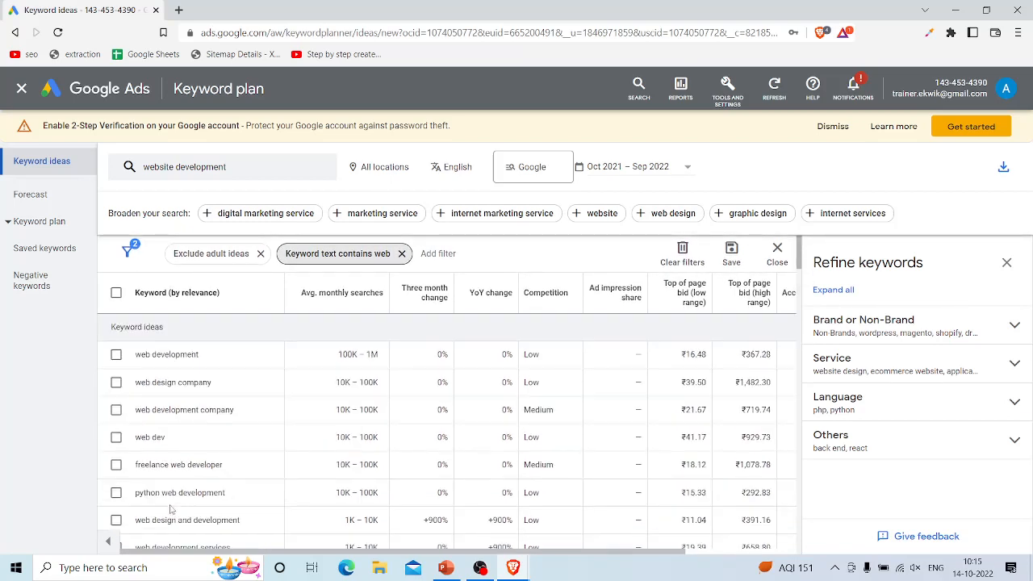
pyautogui.click(440, 254)
pyautogui.scroll(-1, 480, 374)
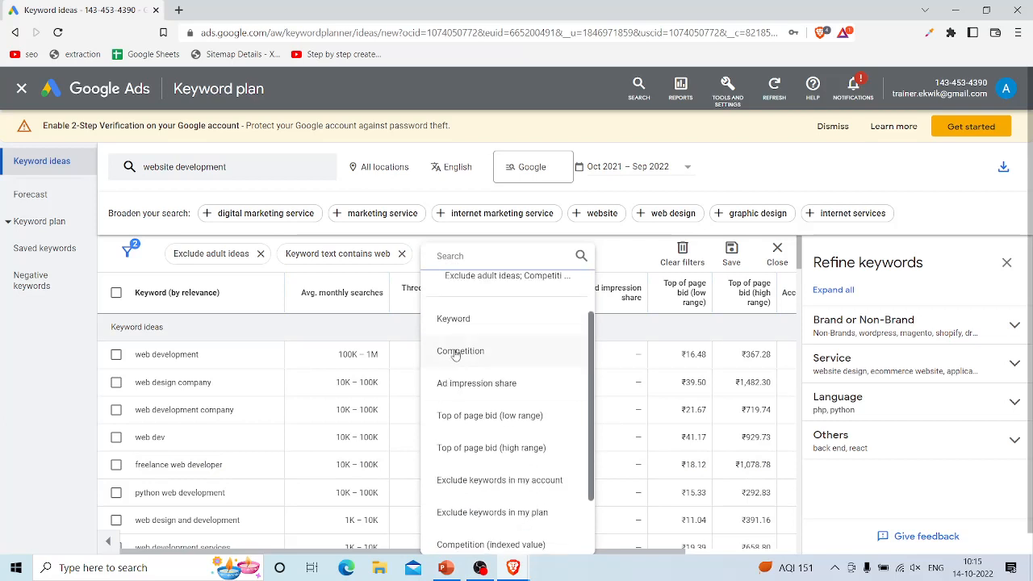
pyautogui.click(456, 352)
pyautogui.click(457, 351)
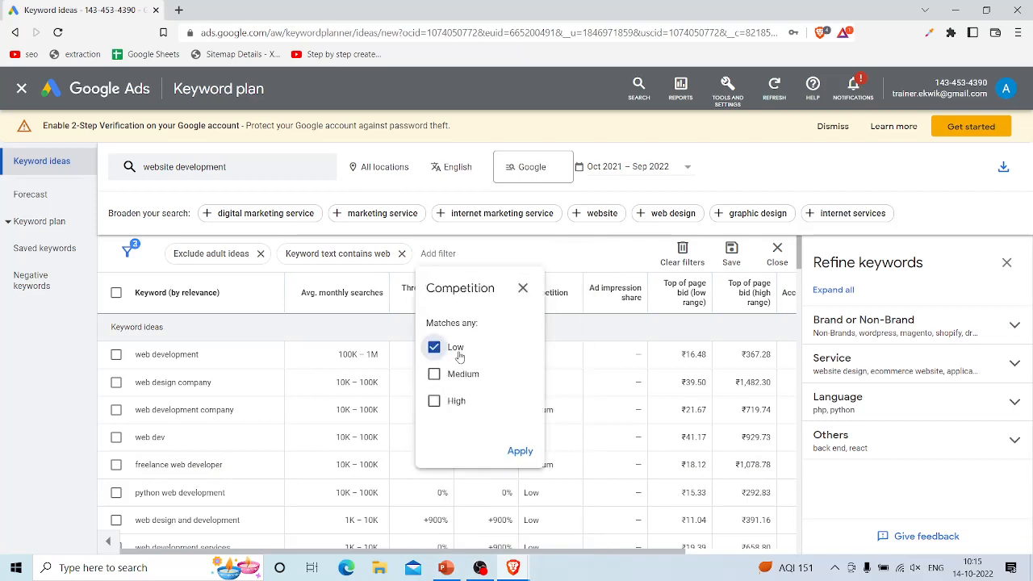
pyautogui.click(519, 452)
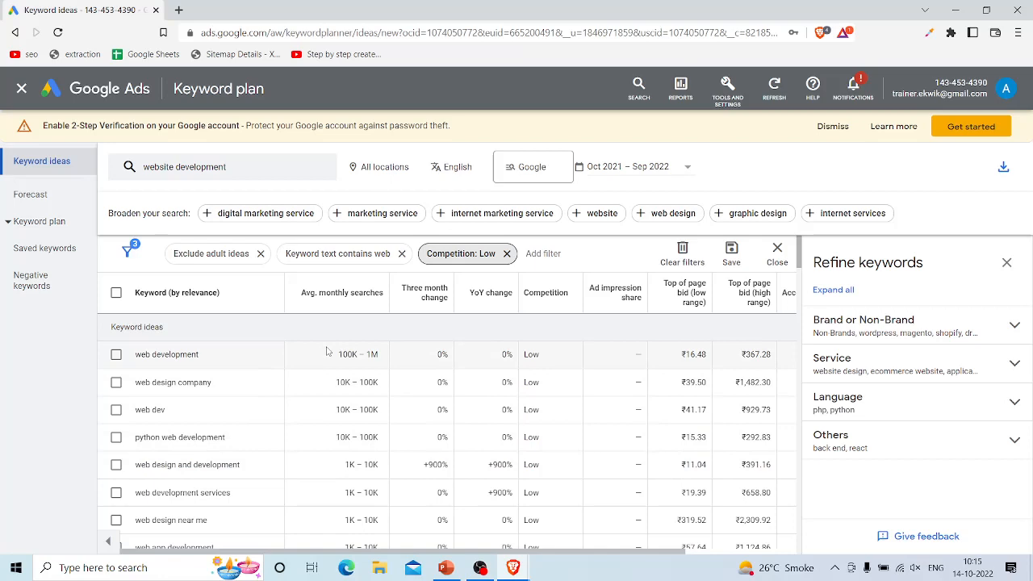
pyautogui.scroll(-3, 202, 482)
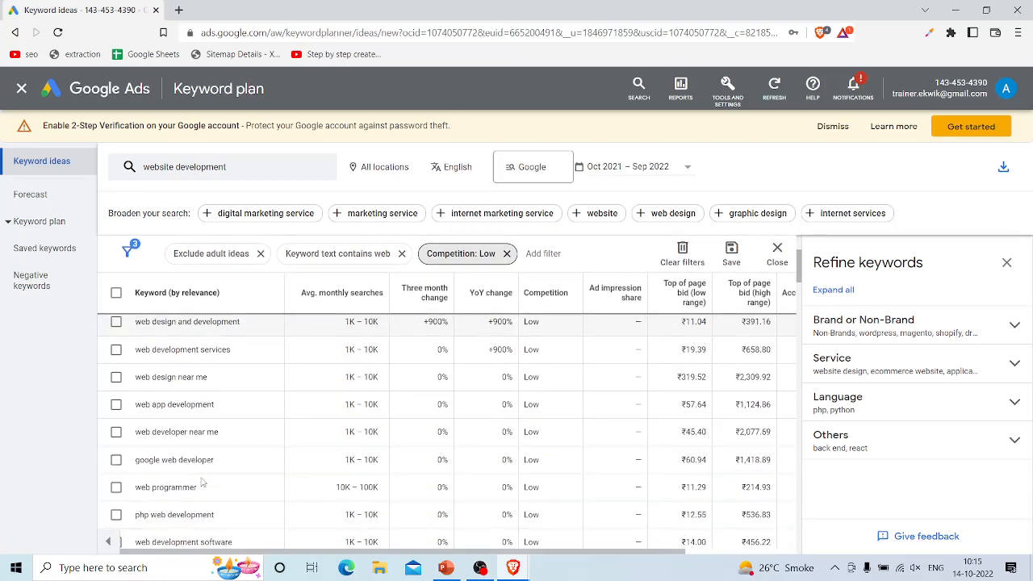
pyautogui.scroll(-1, 202, 483)
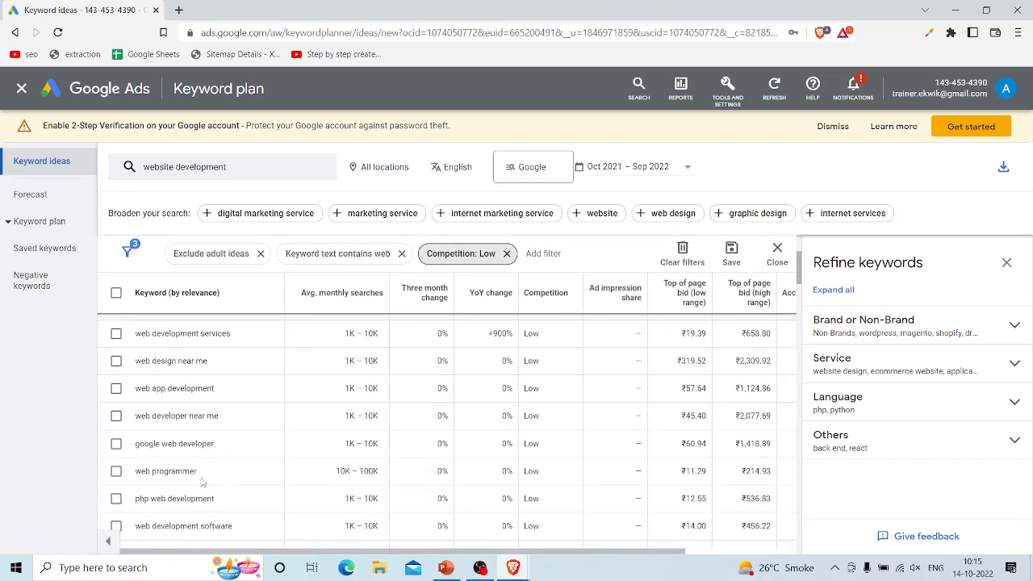
# Step: Download the filtered keyword ideas as a .csv file
pyautogui.scroll(4, 203, 483)
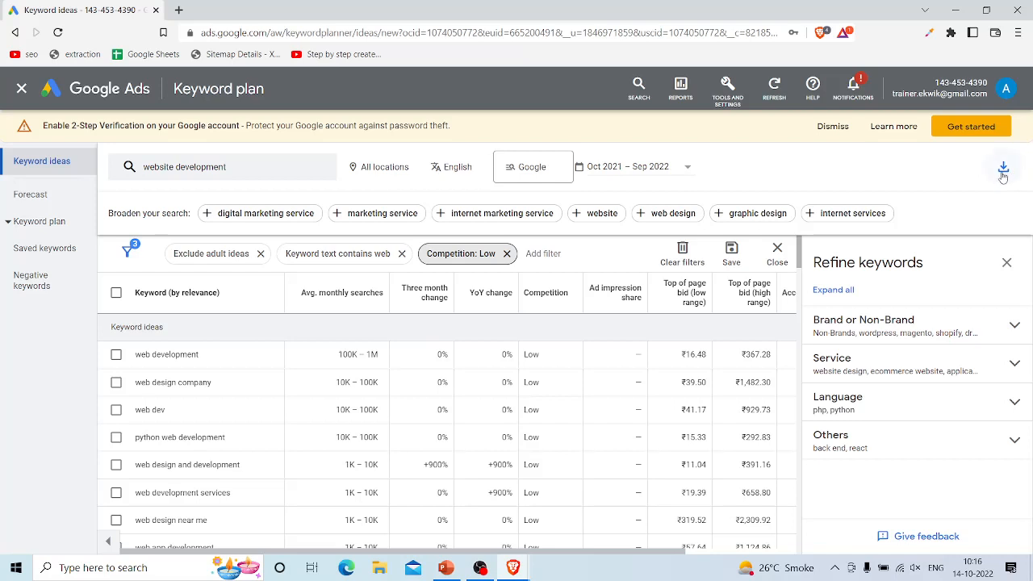
pyautogui.click(1004, 170)
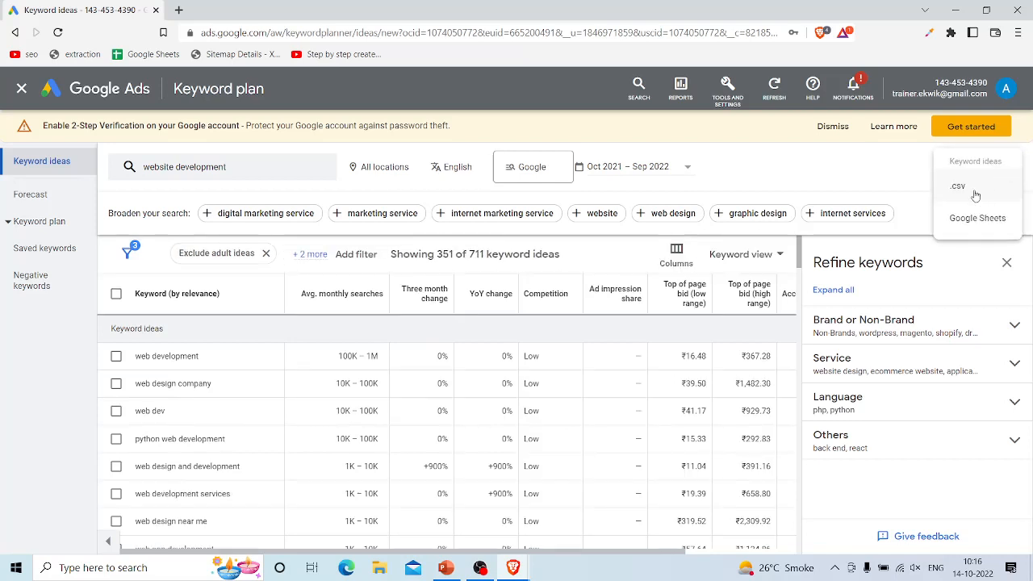
pyautogui.click(974, 192)
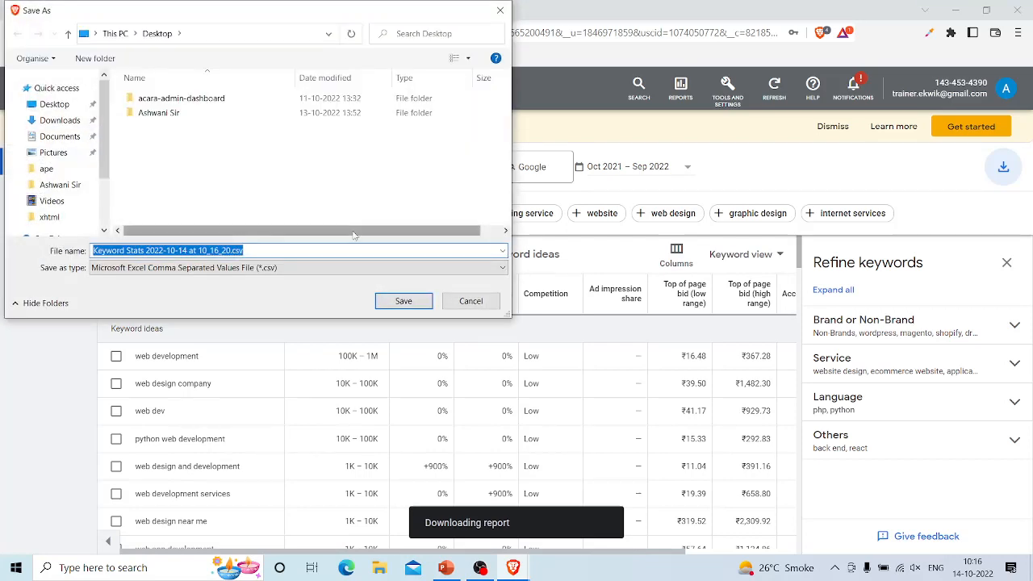
# Step: Save the downloaded report to the Desktop under the file name "Keyword .csv"
pyautogui.click(58, 107)
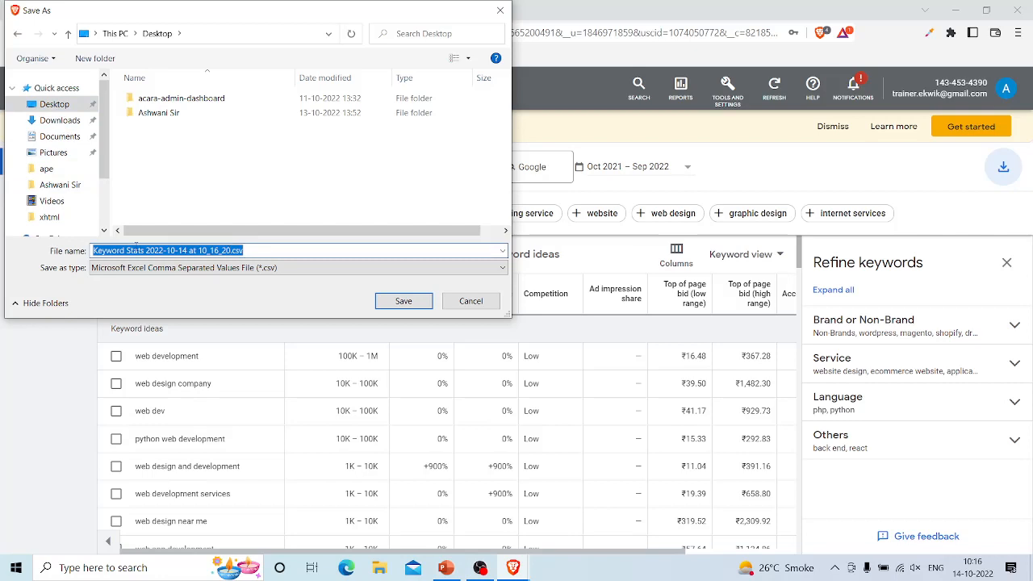
pyautogui.moveTo(93, 251); pyautogui.dragTo(226, 251)
pyautogui.click(226, 251)
pyautogui.press('BackSpace')
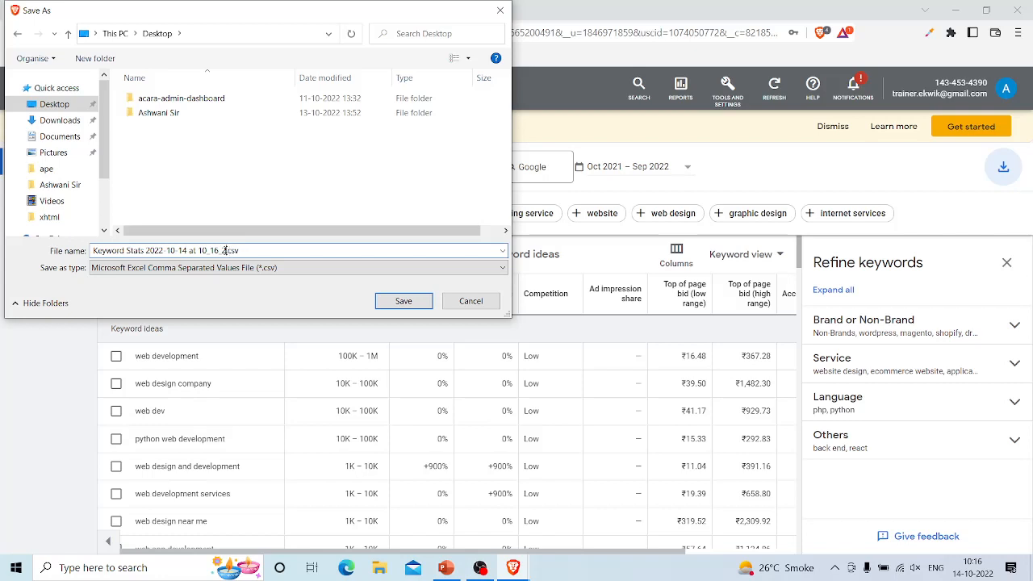
pyautogui.press('BackSpace')
pyautogui.press('BackSpace')
pyautogui.press('BackSpace')
pyautogui.press('BackSpace')
pyautogui.press('BackSpace')
pyautogui.press('BackSpace')
pyautogui.press('BackSpace')
pyautogui.press('BackSpace')
pyautogui.press('BackSpace')
pyautogui.press('BackSpace')
pyautogui.press('BackSpace')
pyautogui.press('BackSpace')
pyautogui.press('BackSpace')
pyautogui.press('BackSpace')
pyautogui.press('BackSpace')
pyautogui.press('BackSpace')
pyautogui.press('BackSpace')
pyautogui.press('BackSpace')
pyautogui.press('BackSpace')
pyautogui.press('BackSpace')
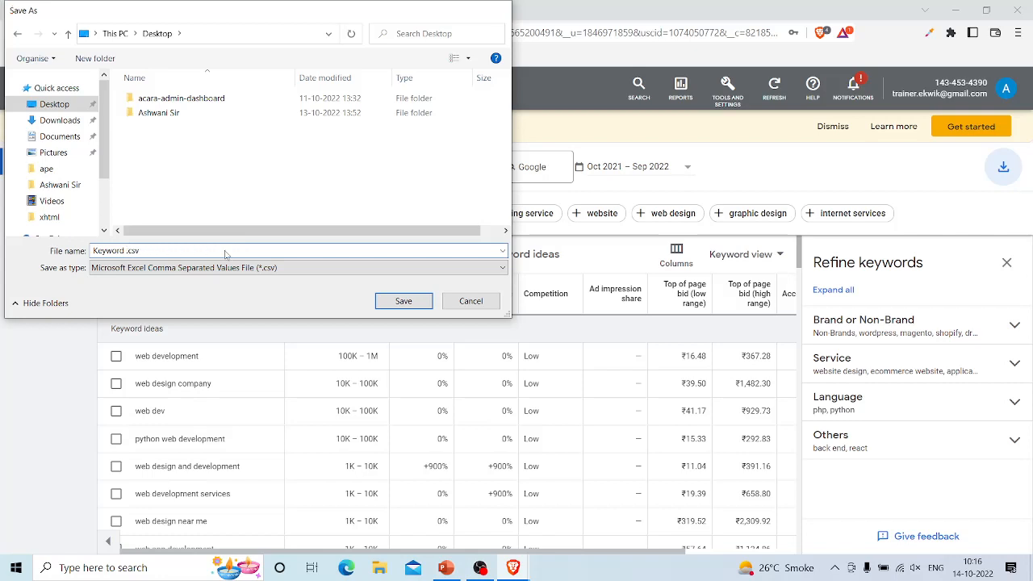
pyautogui.press('Return')
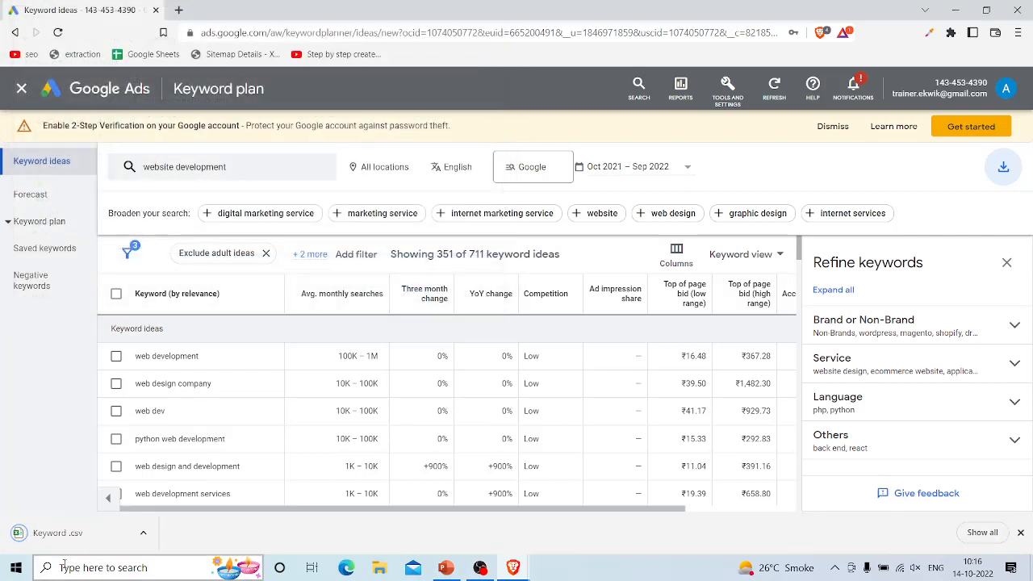
# Step: Open the downloaded Keyword .csv in Excel and dismiss Document Recovery, choosing to remove the recovered files
pyautogui.click(59, 534)
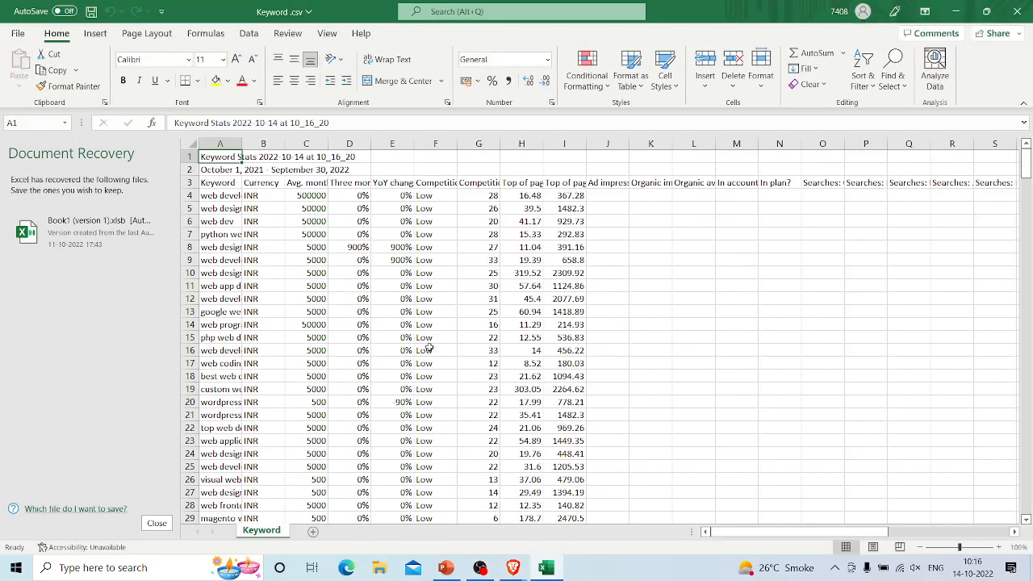
pyautogui.click(158, 524)
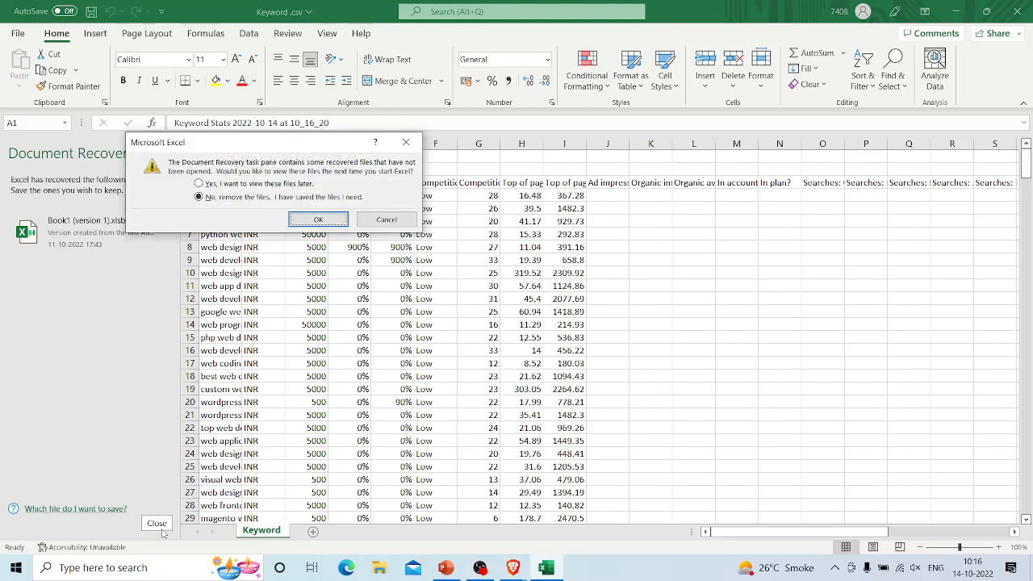
pyautogui.click(321, 222)
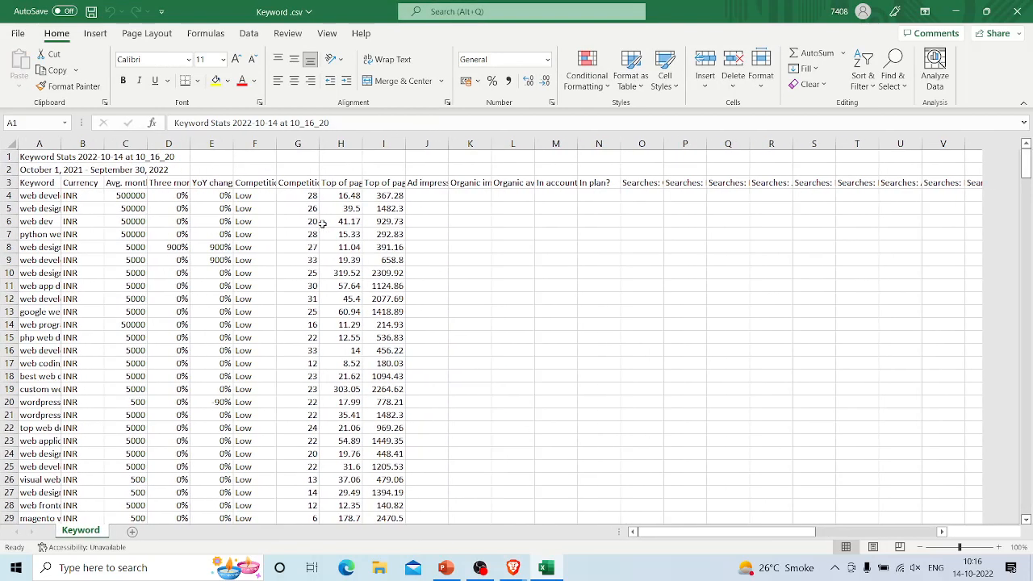
pyautogui.click(500, 261)
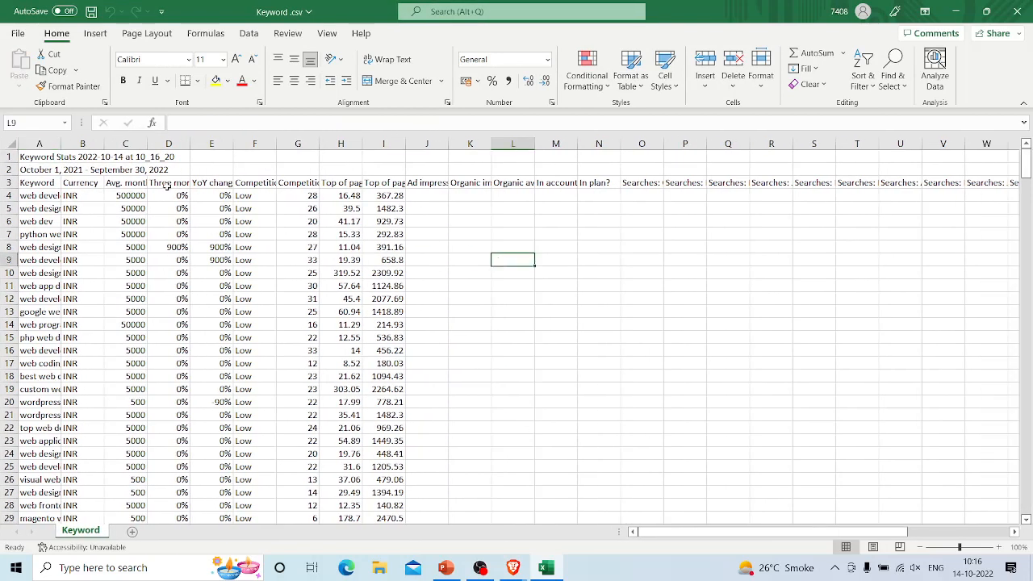
# Step: Delete the first two rows, holding the report title and date range, above the column headings
pyautogui.click(12, 155)
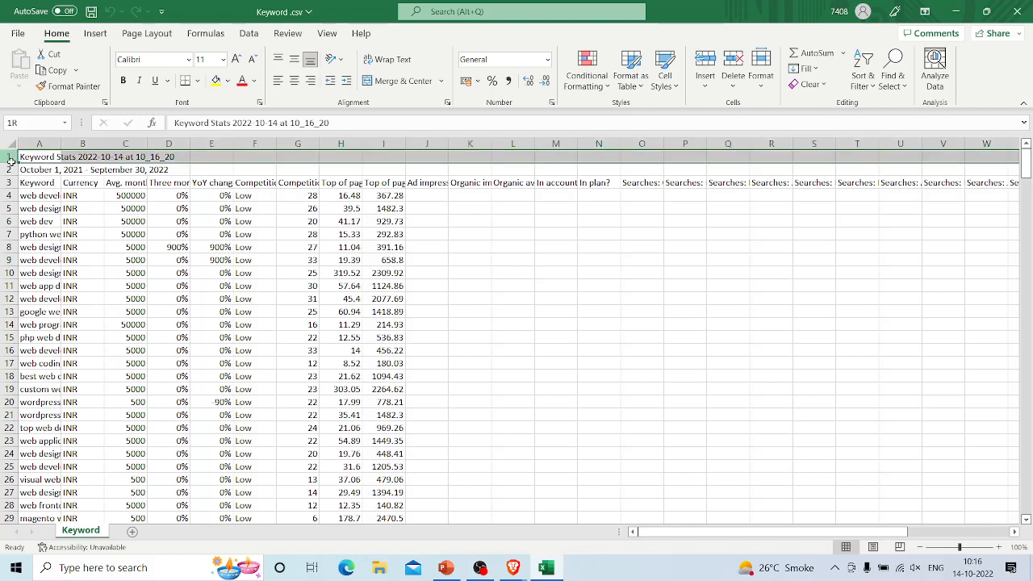
pyautogui.moveTo(11, 155); pyautogui.dragTo(11, 170)
pyautogui.hotkey('alt', 'Tab')
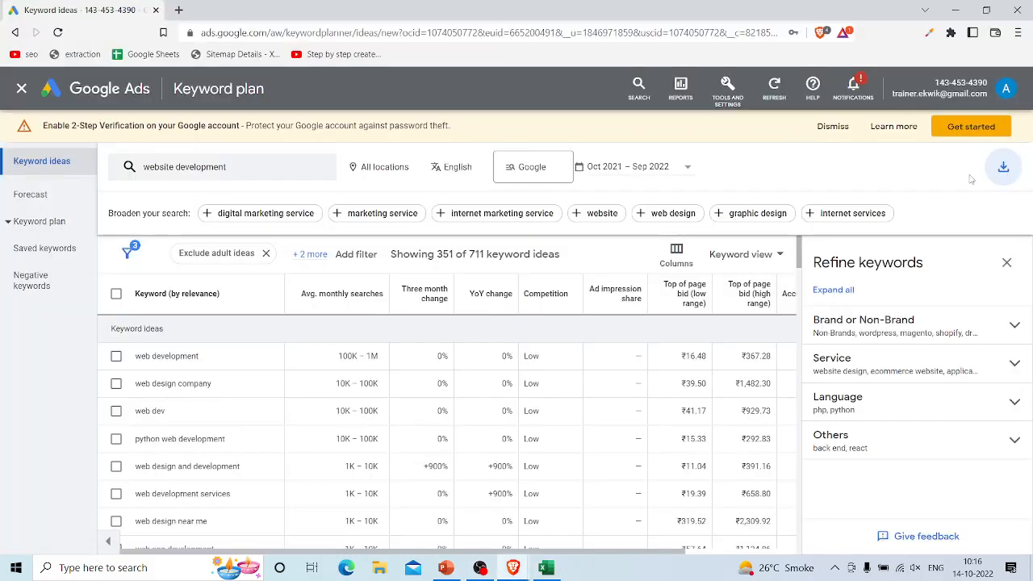
pyautogui.hotkey('alt', 'Tab')
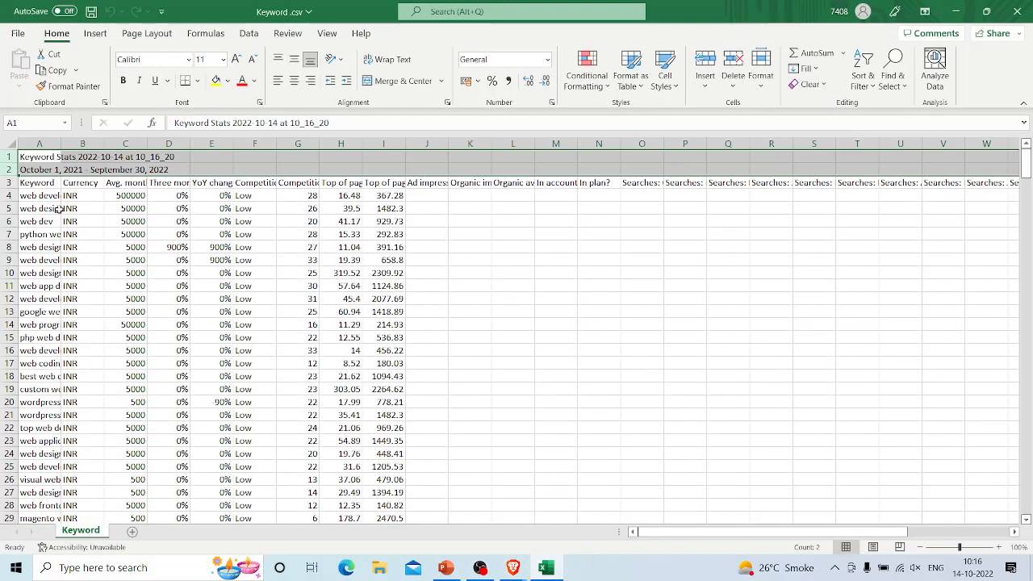
pyautogui.rightClick(8, 170)
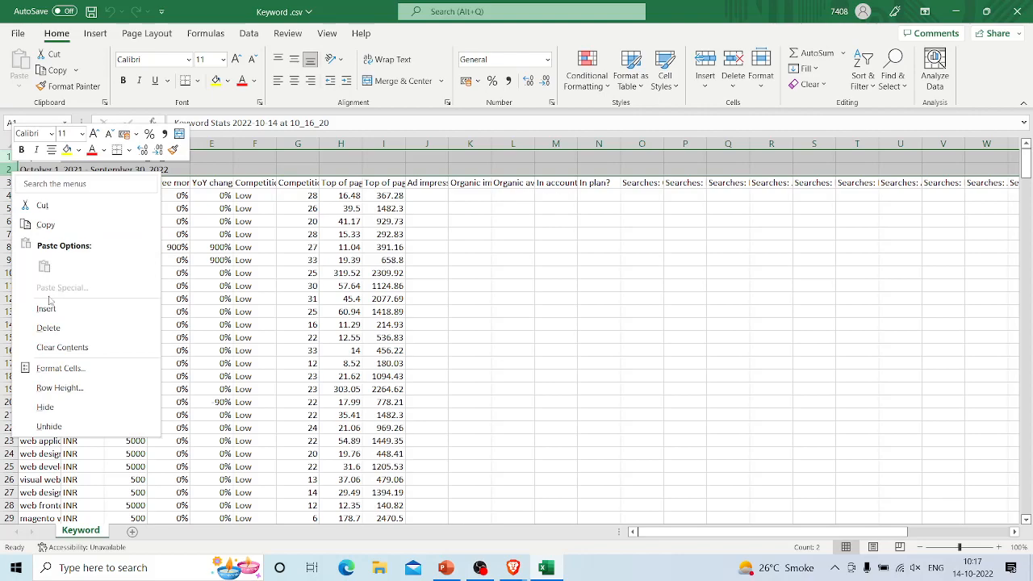
pyautogui.click(46, 329)
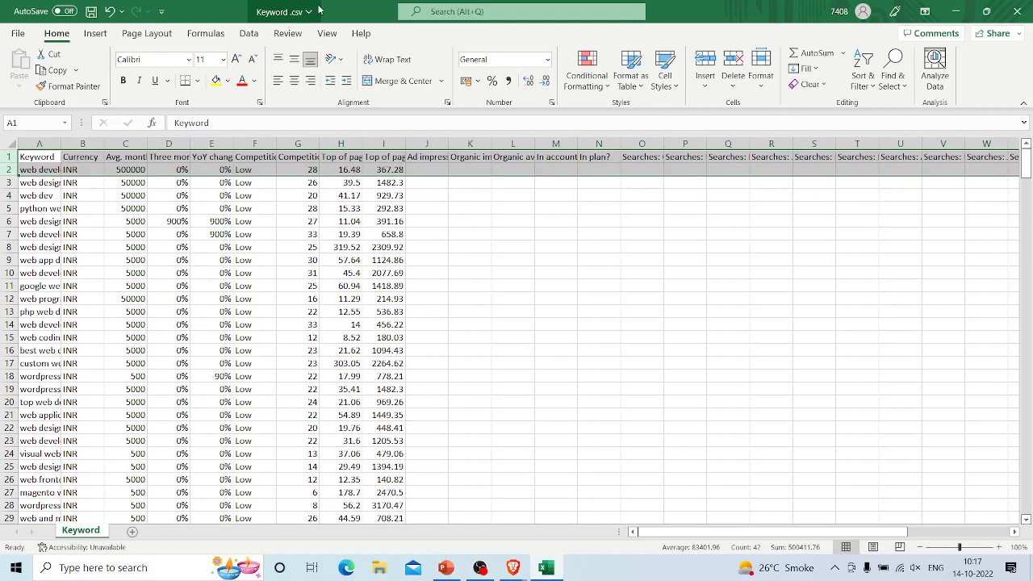
# Step: Reduce the Excel window from full screen, then move and resize it so it covers most of the browser
pyautogui.moveTo(328, 12); pyautogui.dragTo(348, 36)
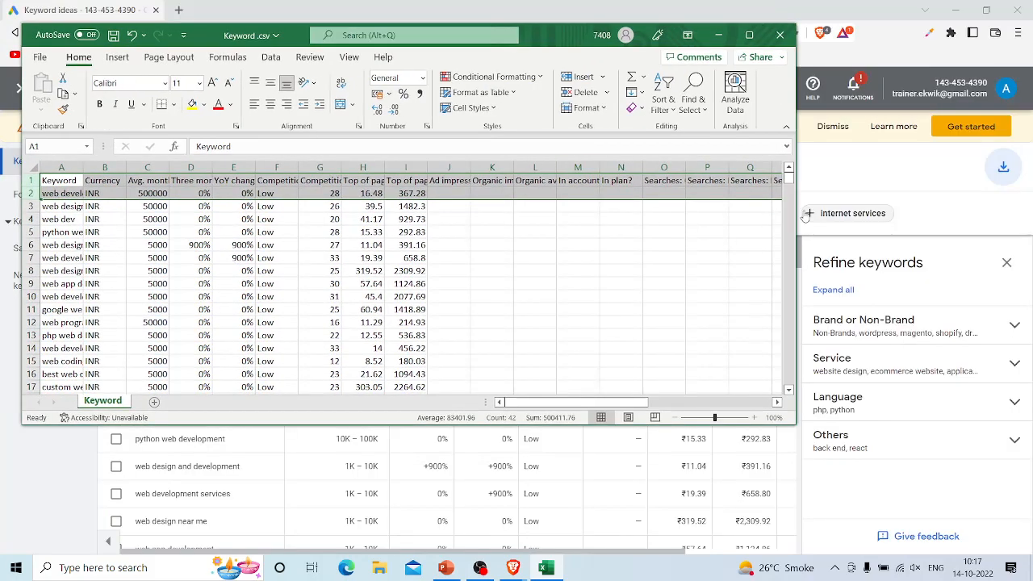
pyautogui.moveTo(797, 215); pyautogui.dragTo(946, 226)
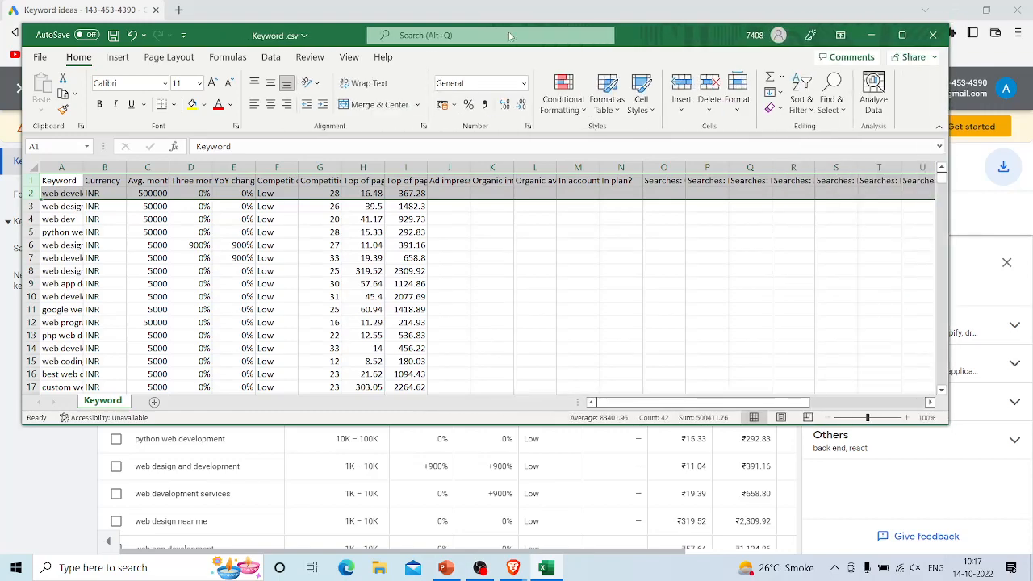
pyautogui.moveTo(646, 35); pyautogui.dragTo(705, 51)
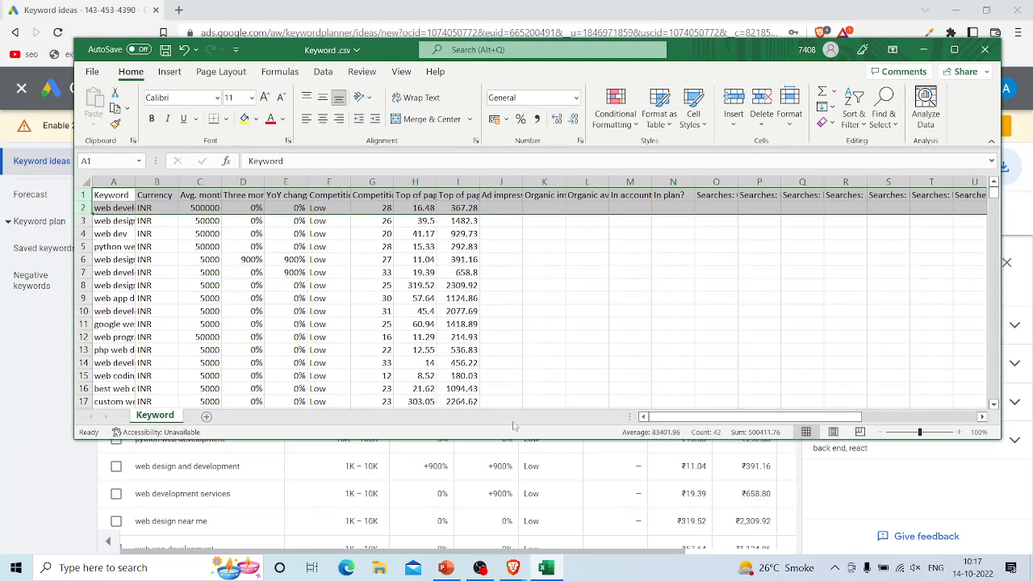
pyautogui.moveTo(510, 438); pyautogui.dragTo(513, 569)
pyautogui.click(564, 247)
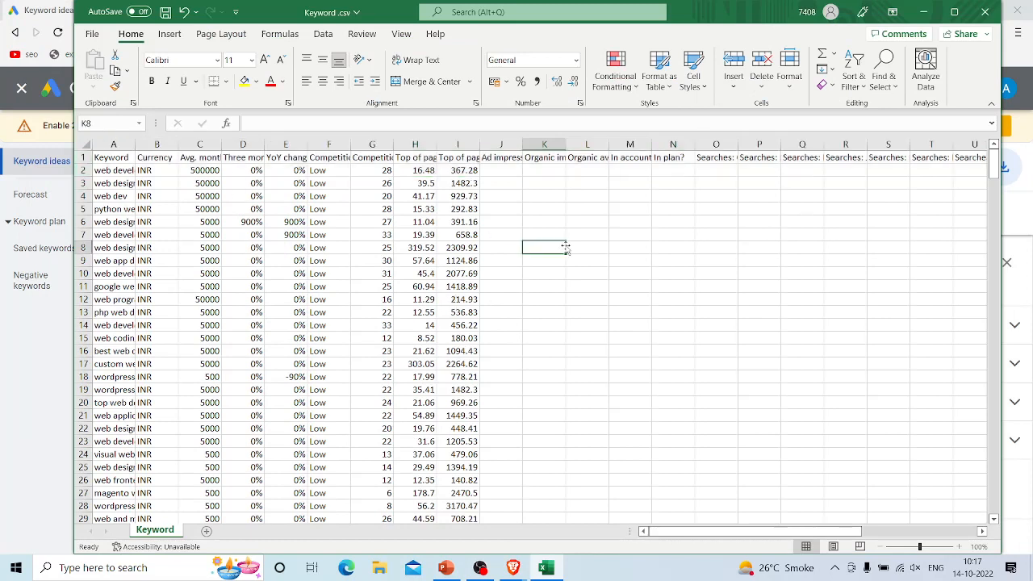
# Step: Delete the Currency column and widen the Avg. monthly searches column to fit its heading
pyautogui.click(114, 144)
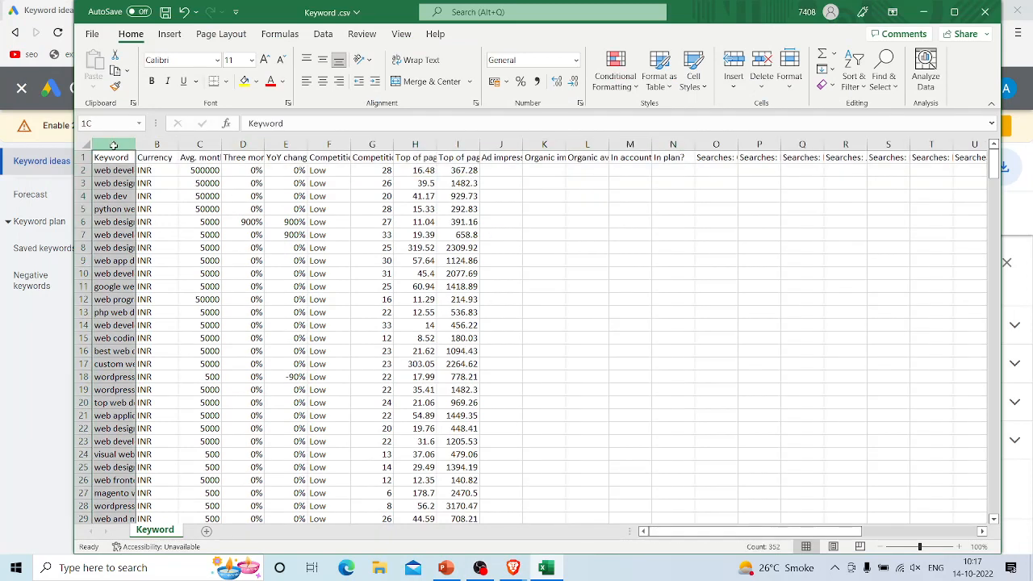
pyautogui.click(150, 143)
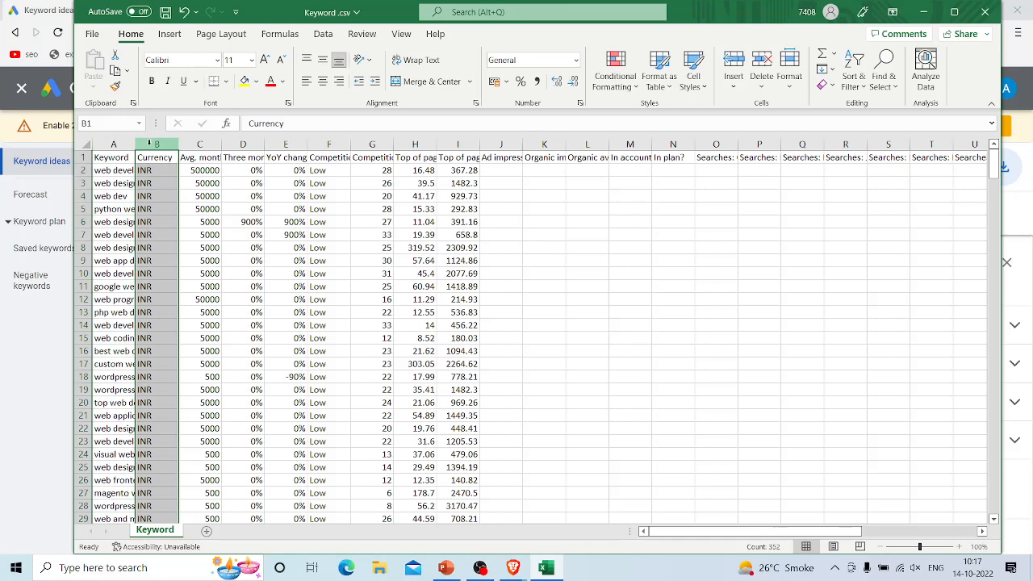
pyautogui.rightClick(153, 147)
pyautogui.click(186, 302)
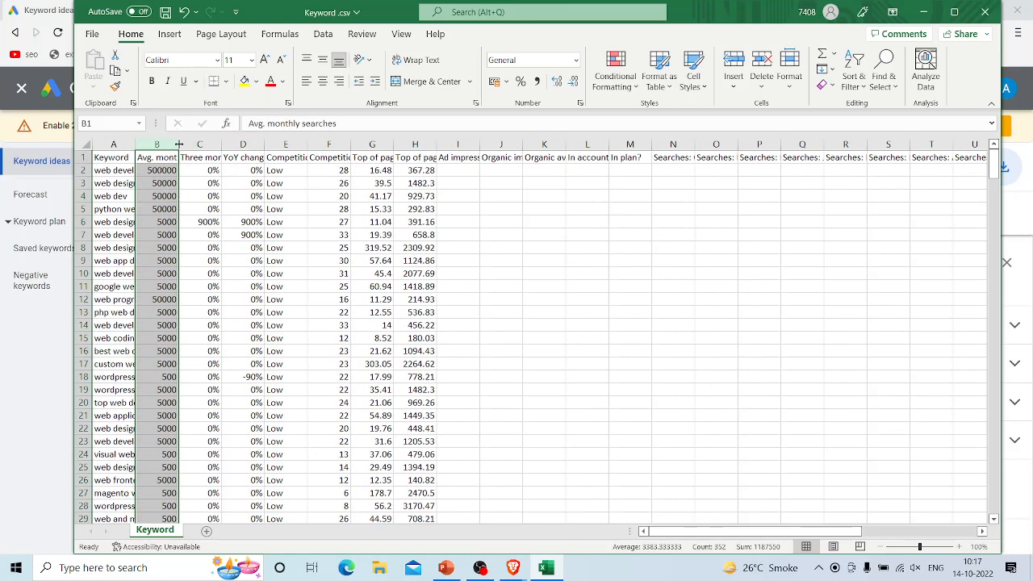
pyautogui.moveTo(178, 144); pyautogui.dragTo(226, 142)
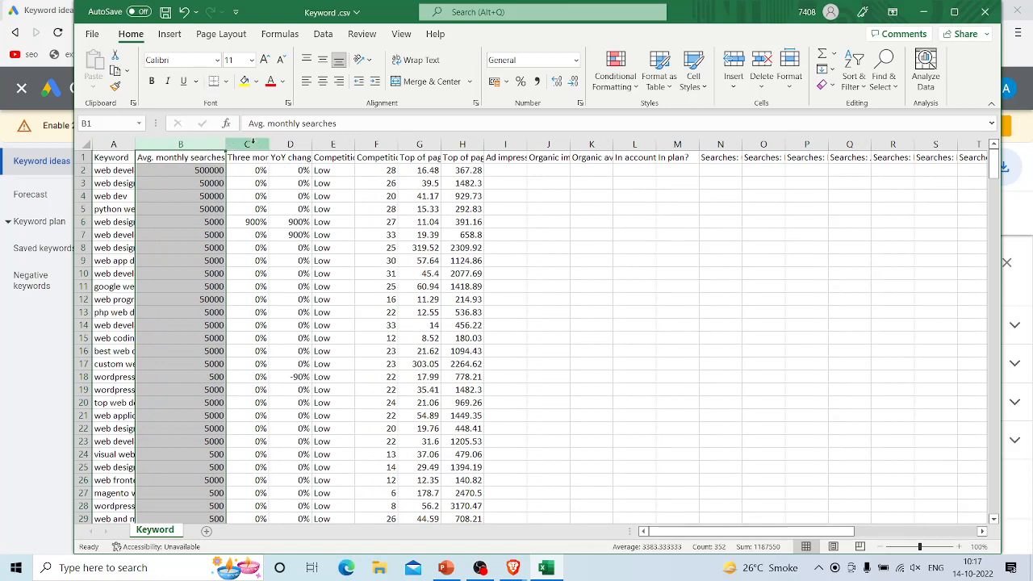
# Step: Delete all columns from Three month change through the last Concept column, keeping only Keyword and Avg. monthly searches
pyautogui.click(252, 143)
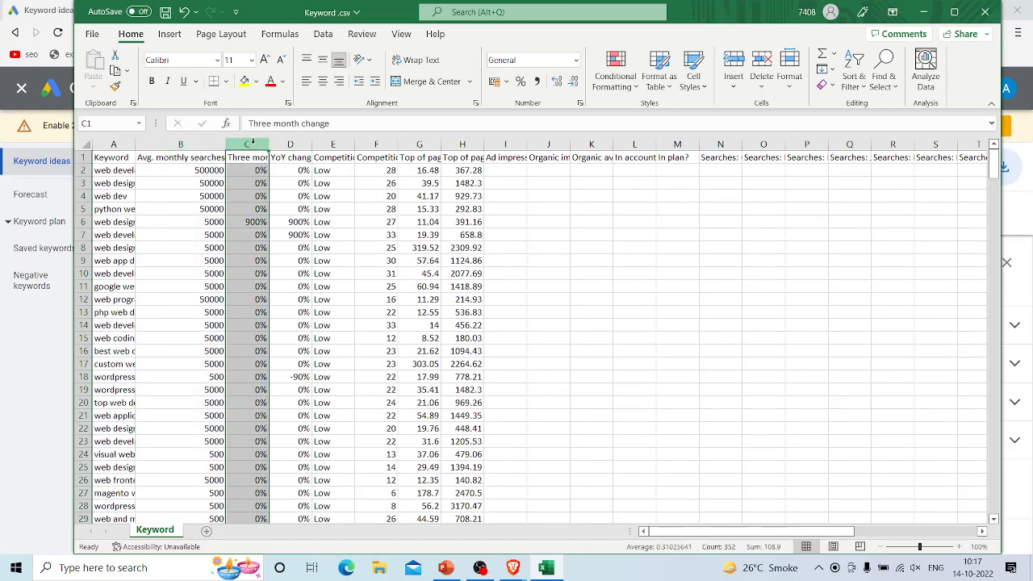
pyautogui.hotkey('ctrl', 'shift', 'Right')
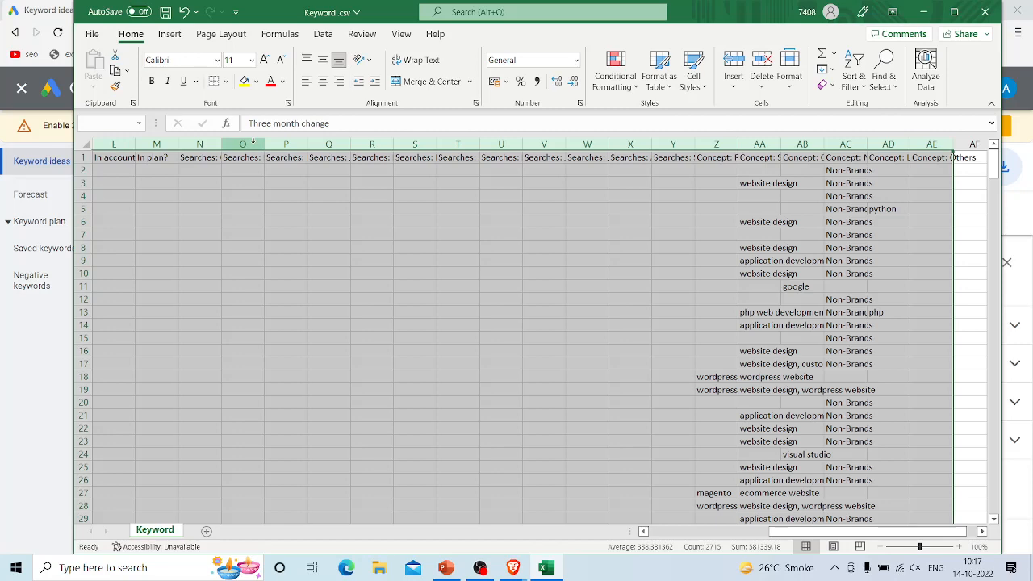
pyautogui.hotkey('ctrl', '-')
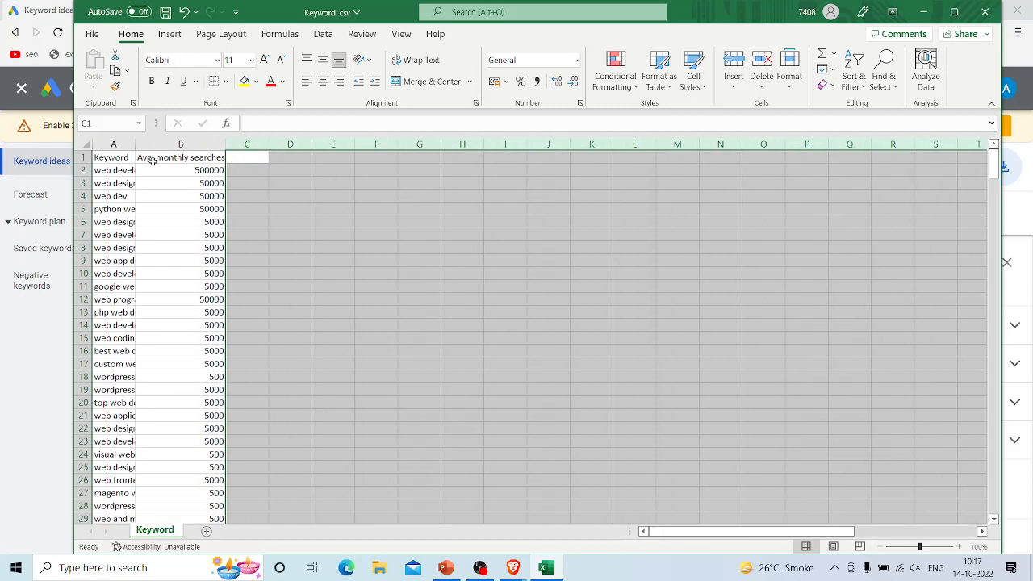
pyautogui.click(413, 245)
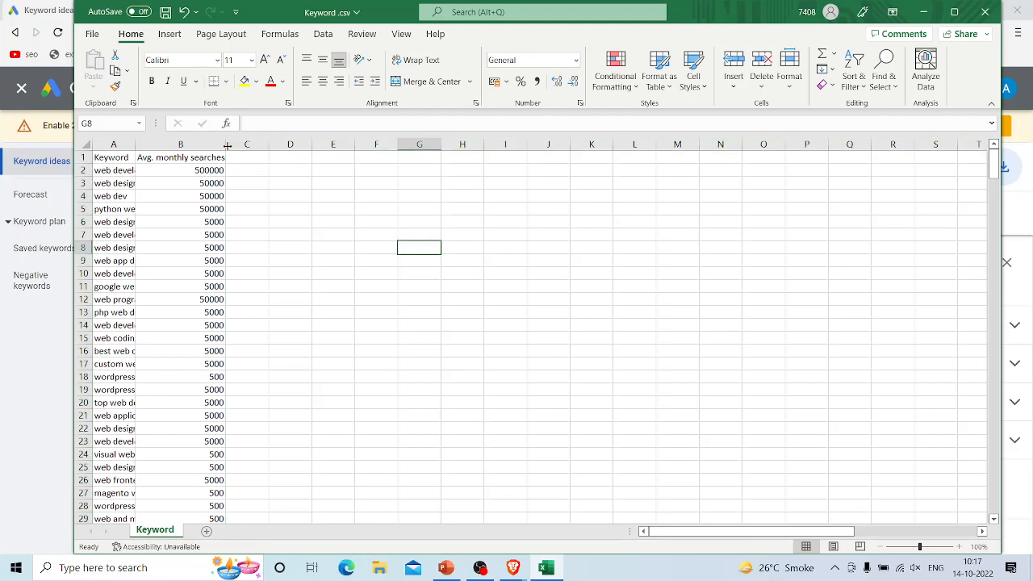
# Step: Widen the Keyword and Avg. monthly searches columns so the full keywords fit
pyautogui.moveTo(227, 146); pyautogui.dragTo(288, 144)
pyautogui.moveTo(136, 146); pyautogui.dragTo(295, 147)
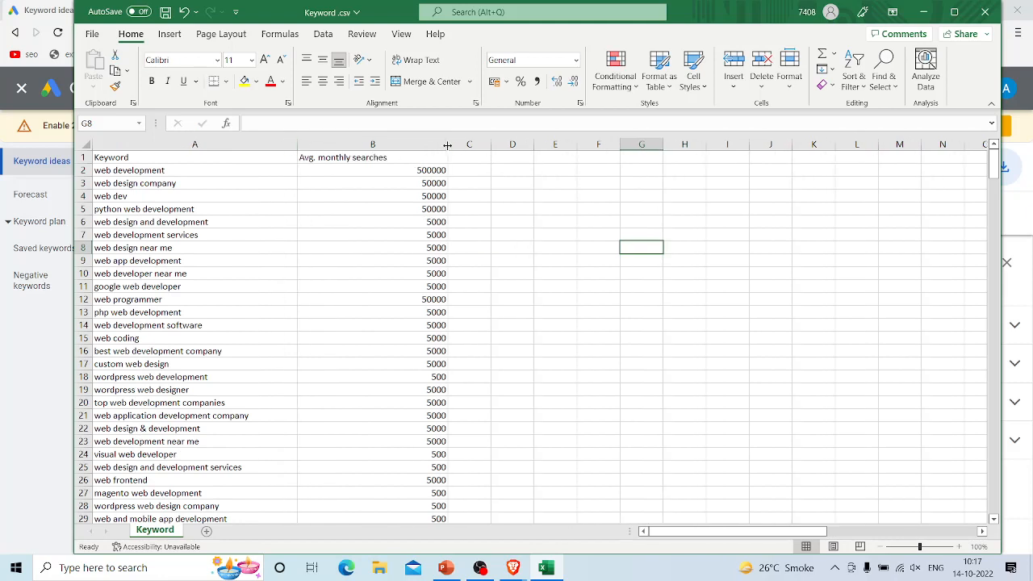
pyautogui.moveTo(447, 145); pyautogui.dragTo(453, 145)
pyautogui.click(579, 296)
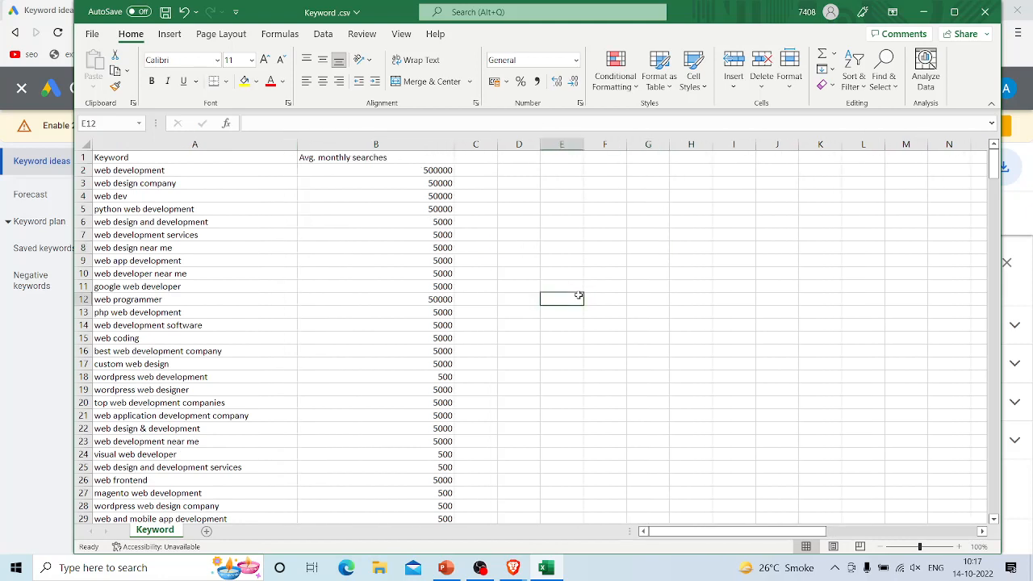
# Step: Center-align the contents of the entire sheet and look over the keyword list
pyautogui.hotkey('ctrl', 'a')
pyautogui.click(323, 81)
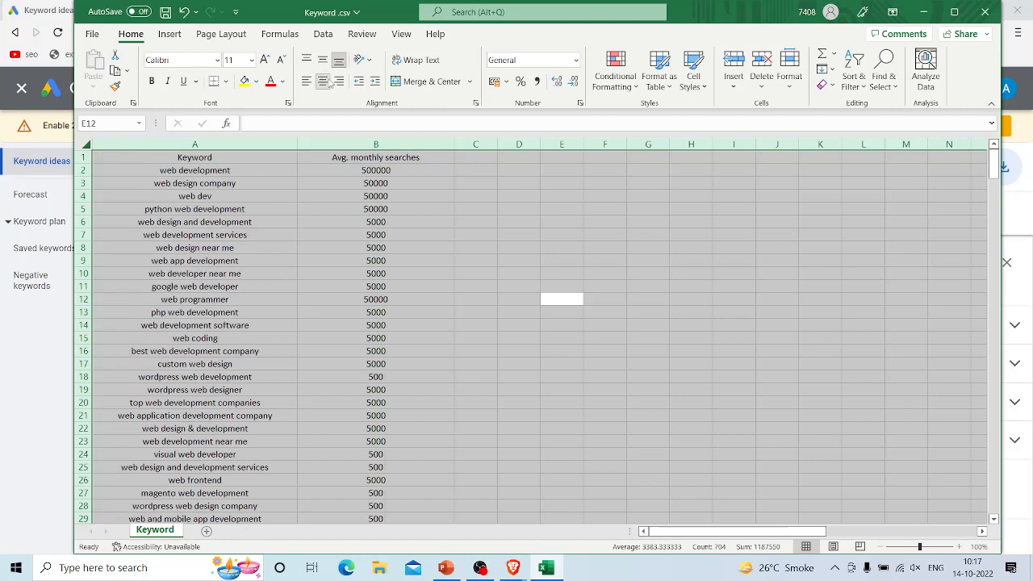
pyautogui.click(538, 250)
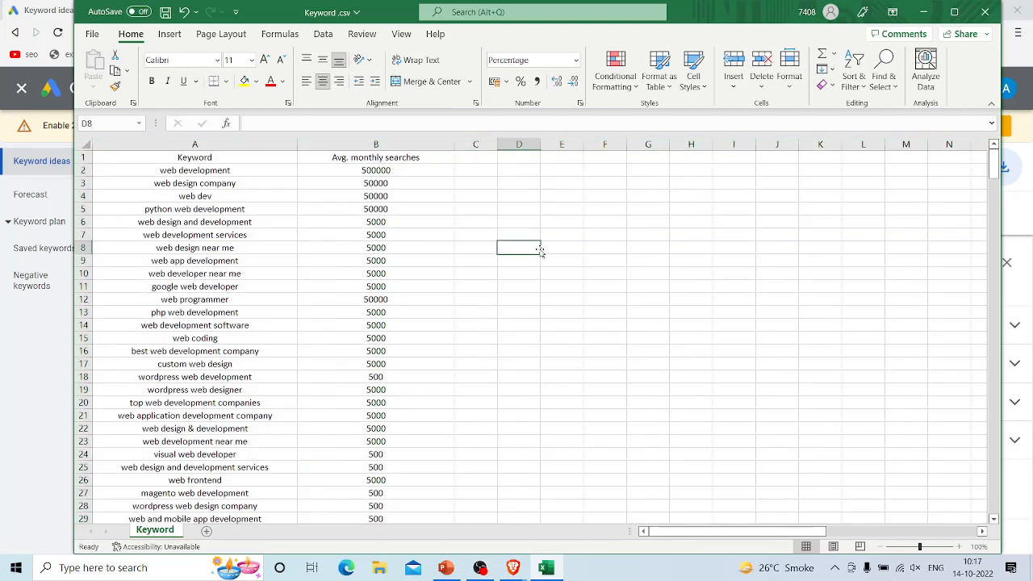
pyautogui.scroll(-3, 433, 316)
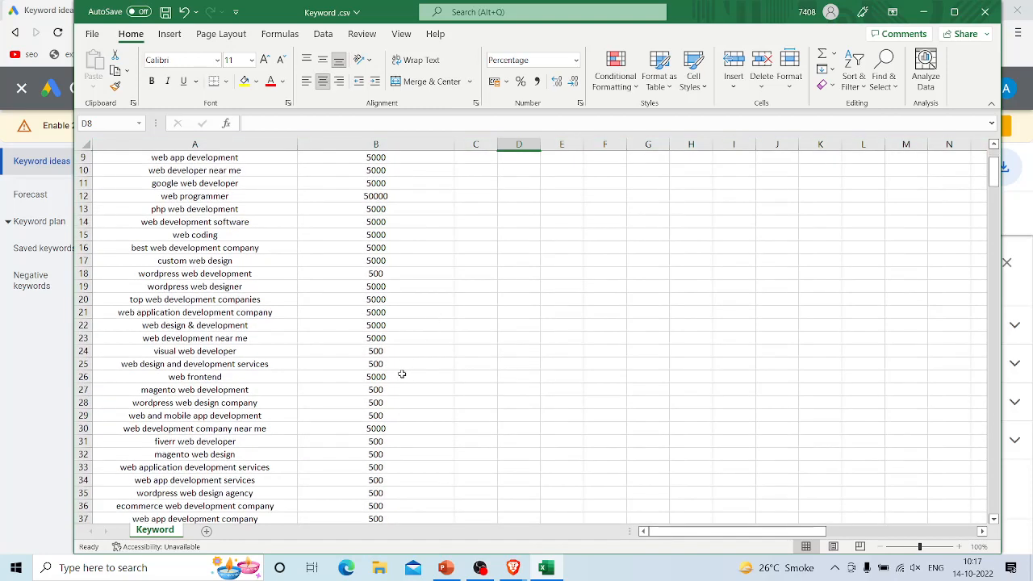
pyautogui.scroll(-1, 402, 375)
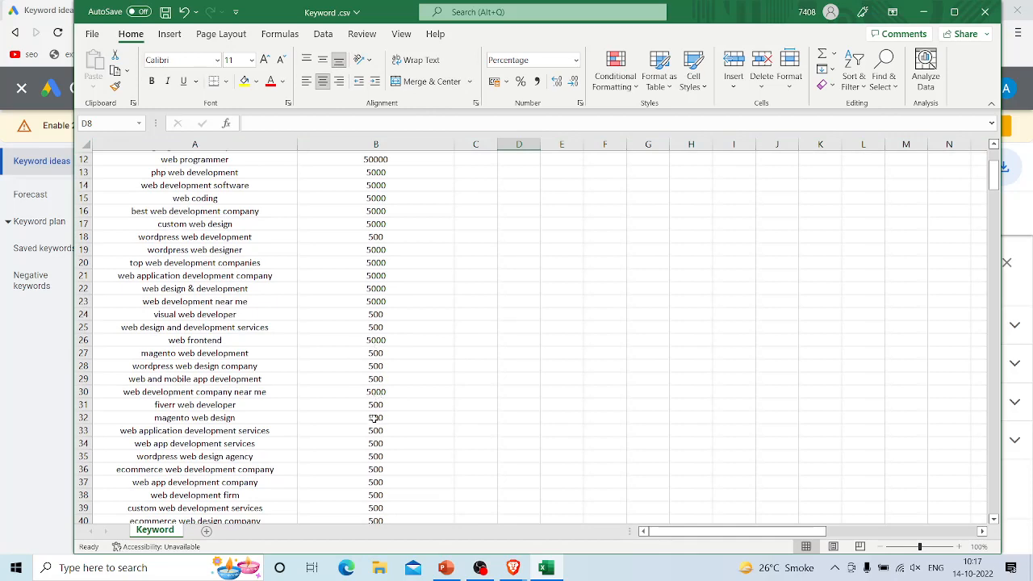
pyautogui.scroll(4, 375, 403)
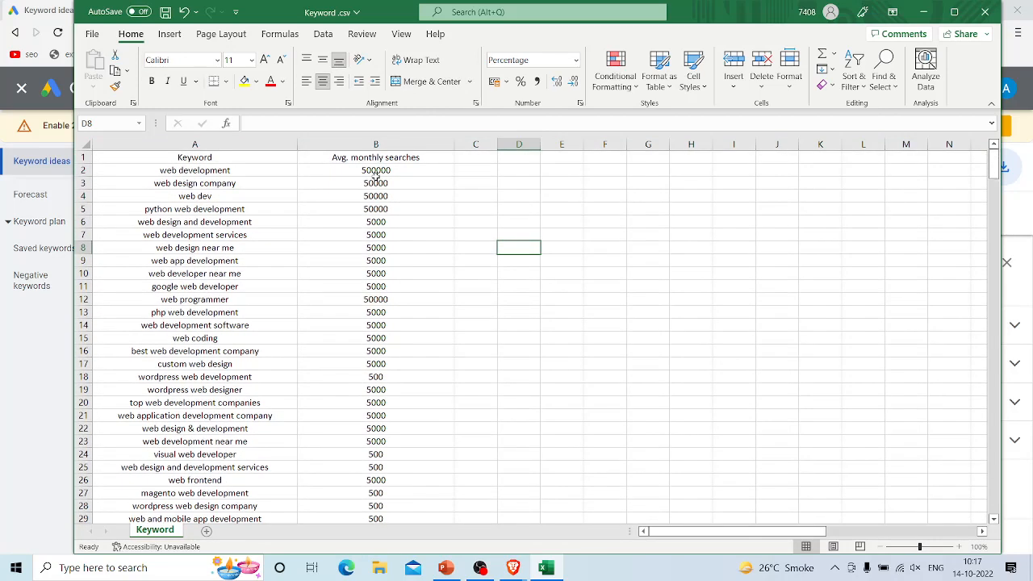
# Step: Sort the sheet by Avg. monthly searches from largest to smallest, expanding the selection so the keywords move with their values
pyautogui.click(375, 144)
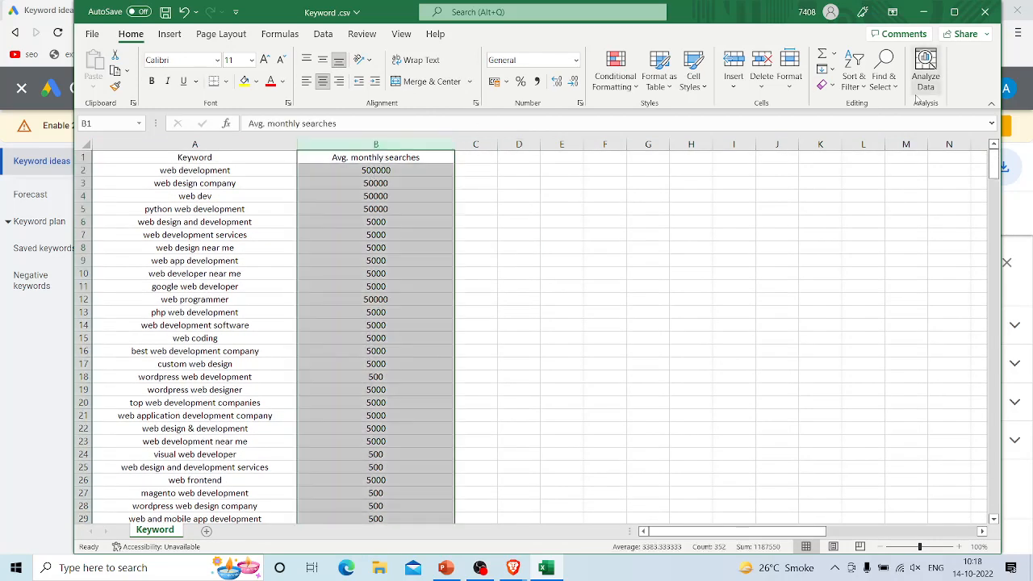
pyautogui.click(863, 89)
pyautogui.click(873, 125)
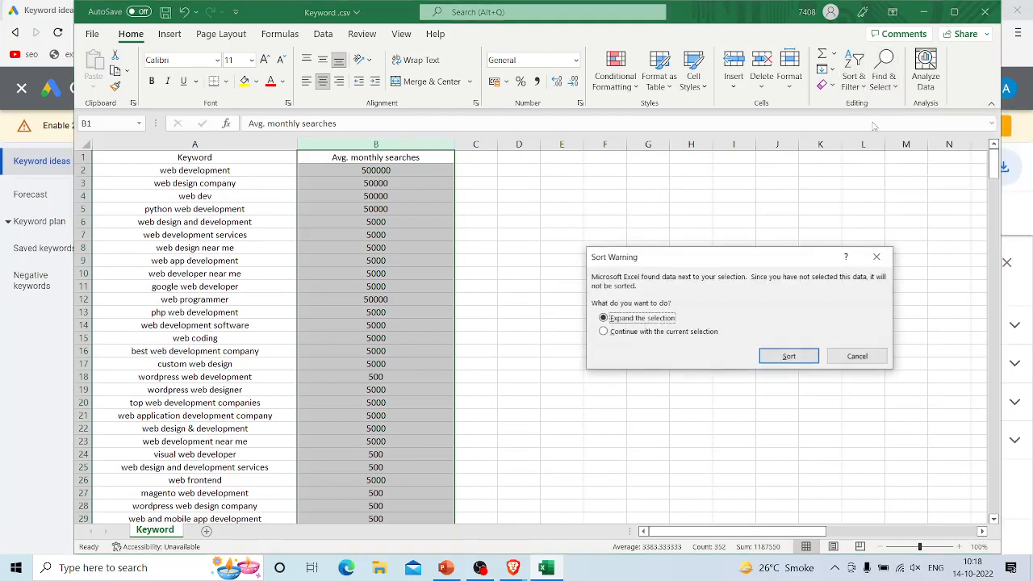
pyautogui.click(791, 356)
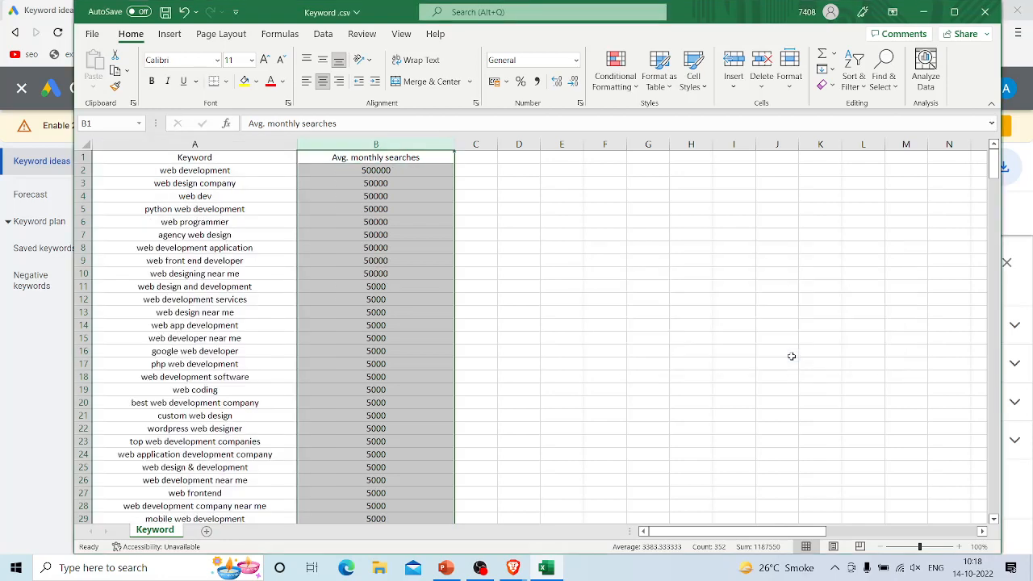
pyautogui.click(558, 310)
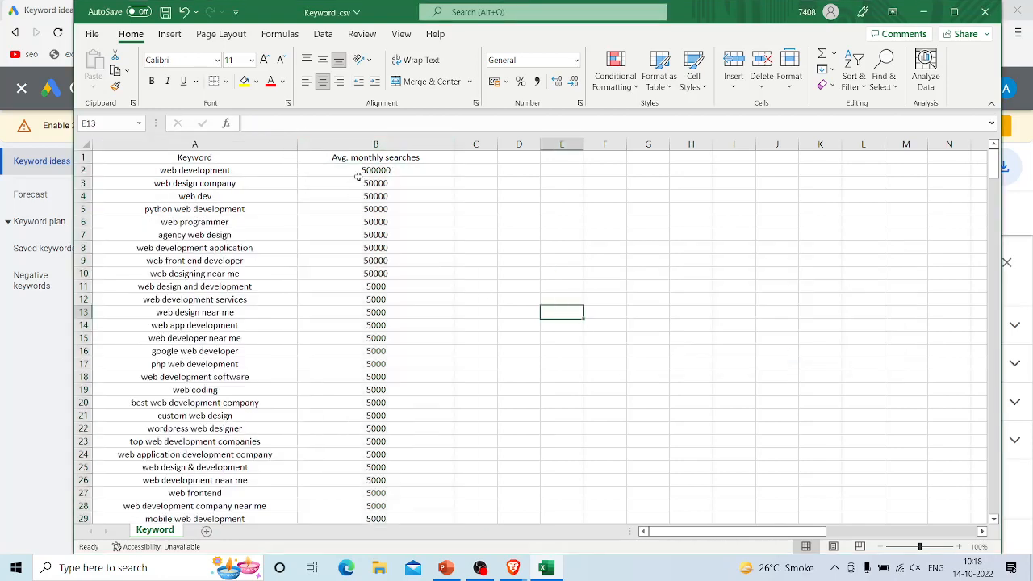
# Step: Examine the sorted list from the highest-volume keywords in rows 2 through 10 down to the lowest search volumes
pyautogui.moveTo(358, 170); pyautogui.dragTo(379, 355)
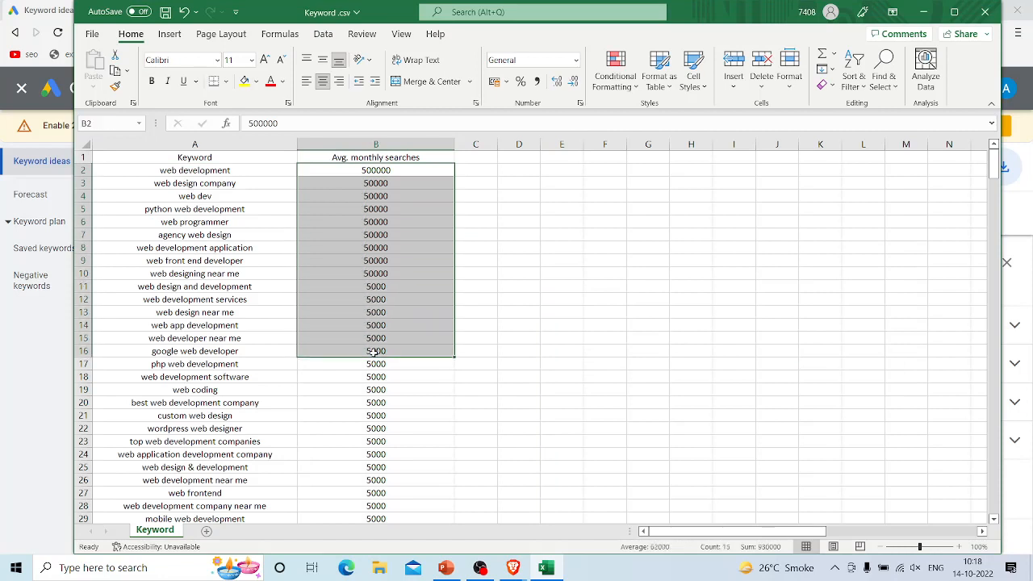
pyautogui.click(604, 273)
pyautogui.moveTo(428, 169); pyautogui.dragTo(432, 269)
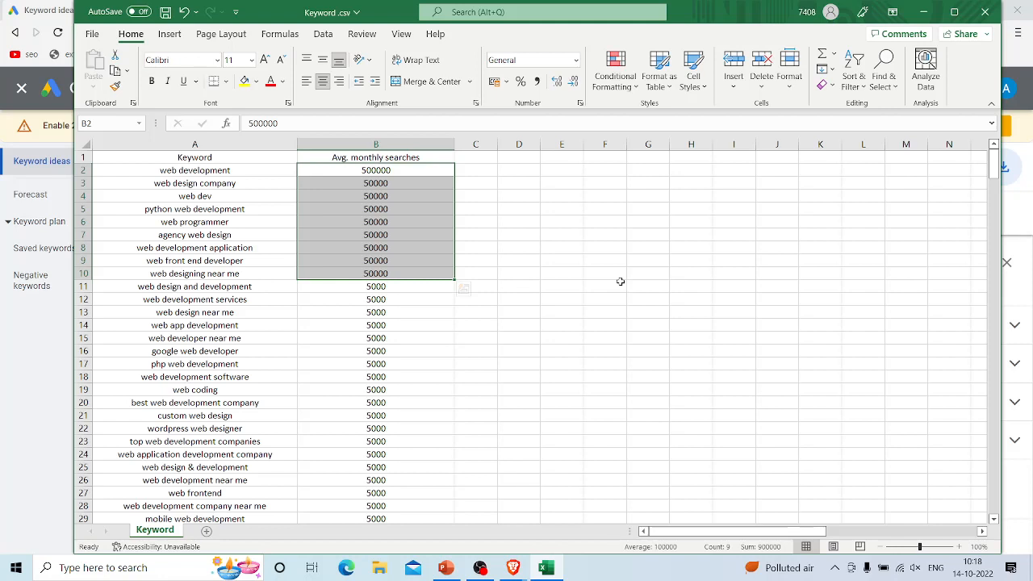
pyautogui.scroll(-10, 620, 281)
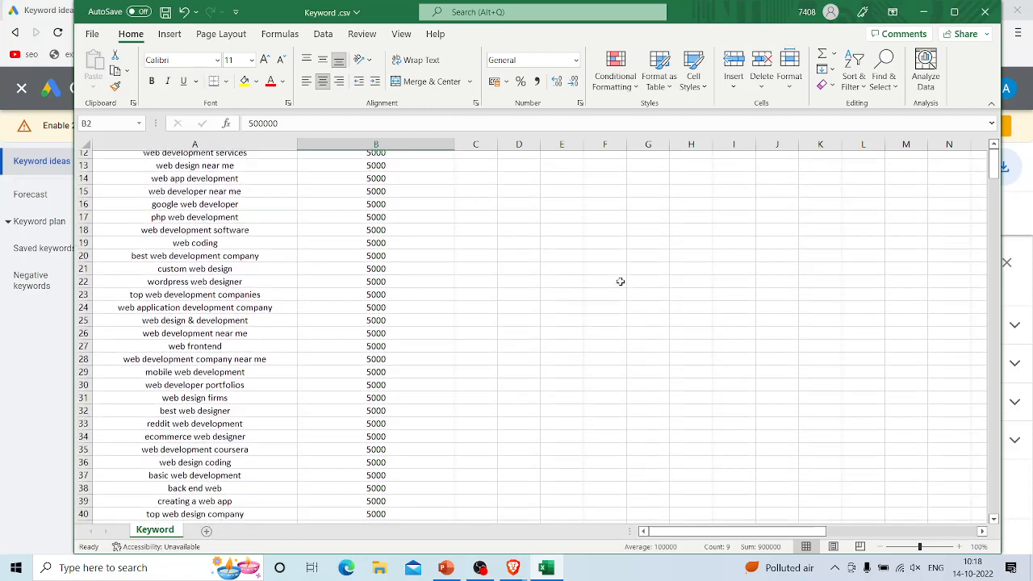
pyautogui.scroll(-8, 434, 338)
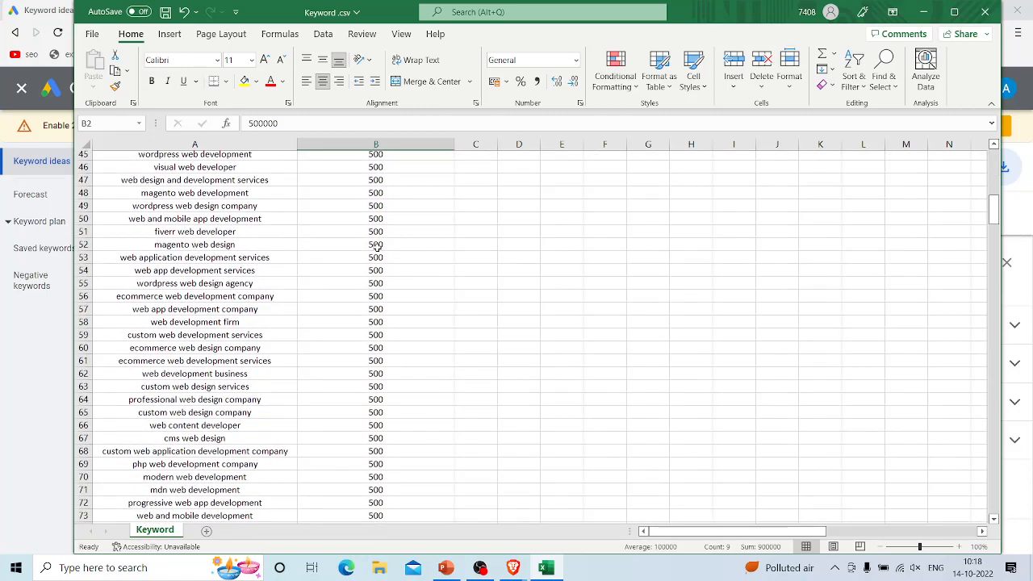
pyautogui.scroll(-7, 363, 334)
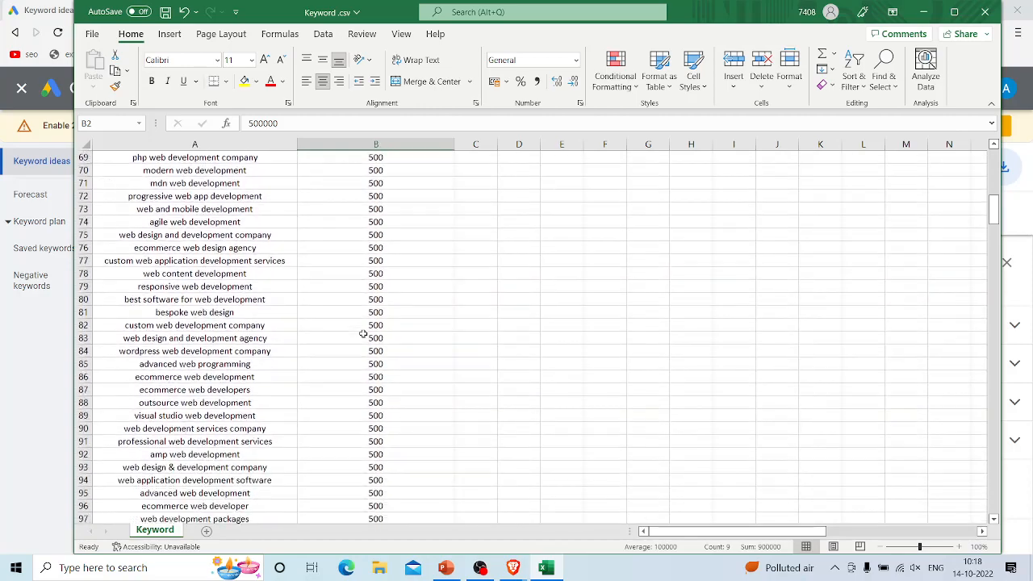
pyautogui.scroll(-11, 363, 334)
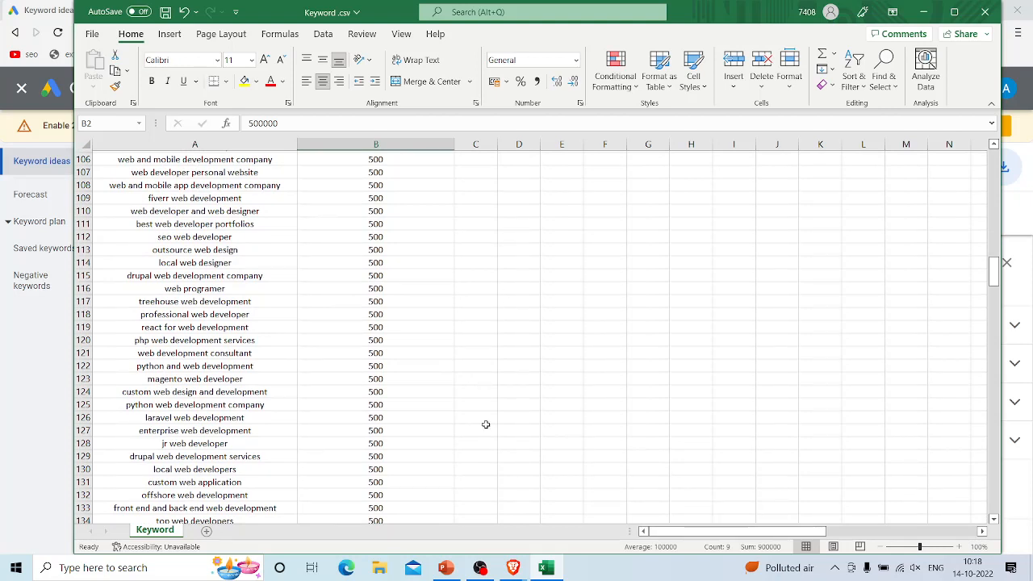
pyautogui.scroll(-20, 486, 425)
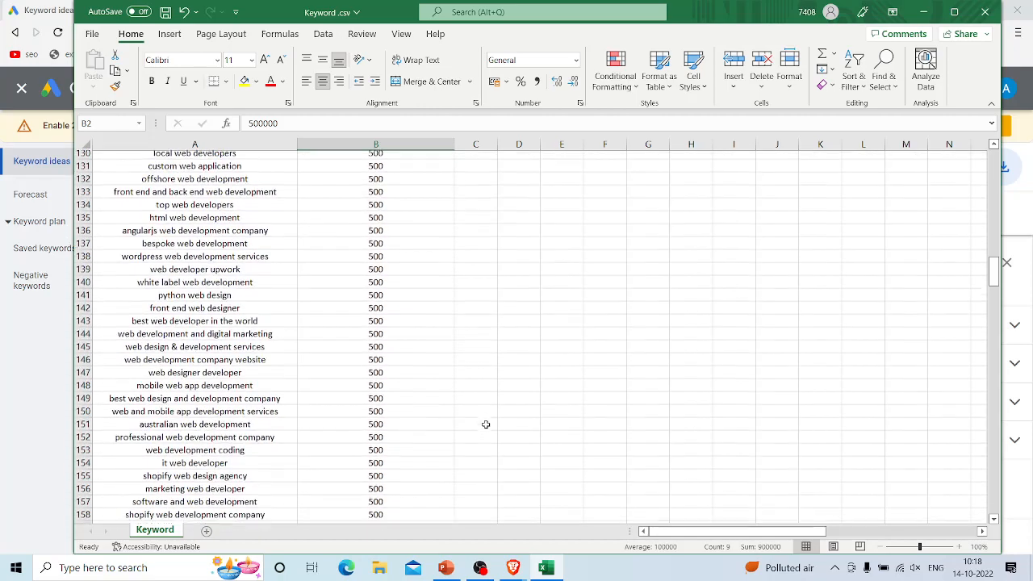
pyautogui.scroll(-20, 486, 424)
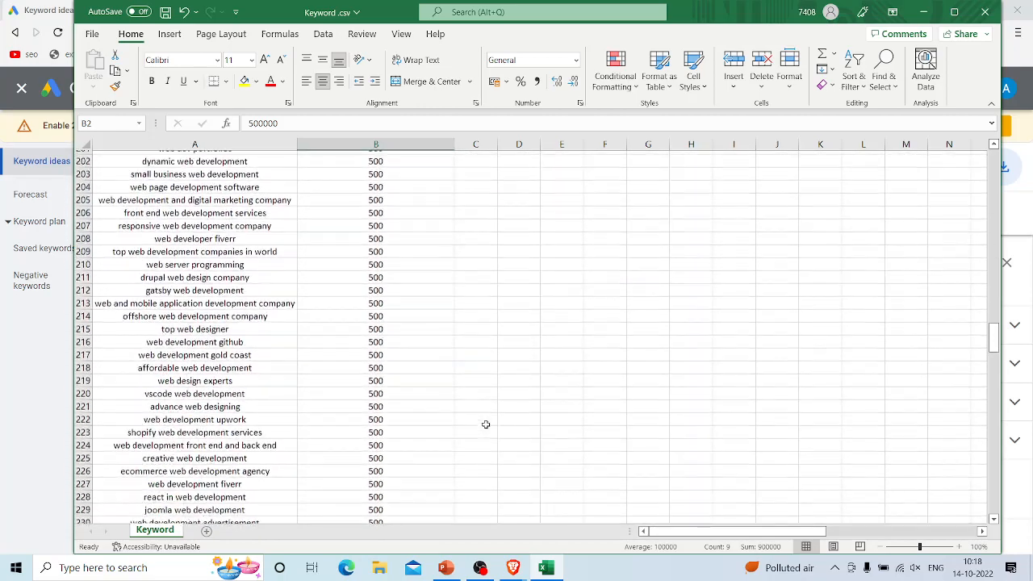
pyautogui.scroll(-20, 486, 425)
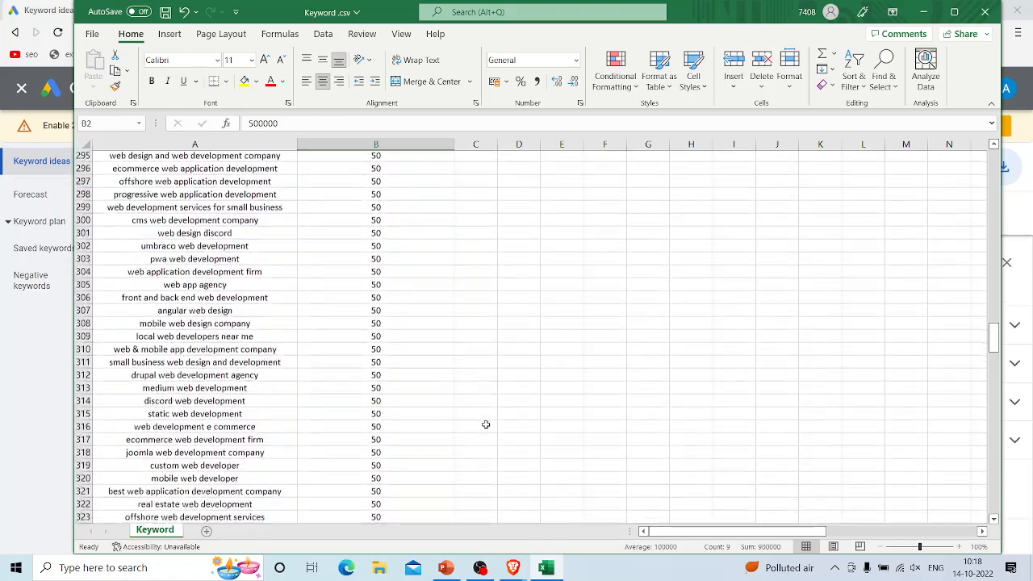
pyautogui.scroll(20, 486, 424)
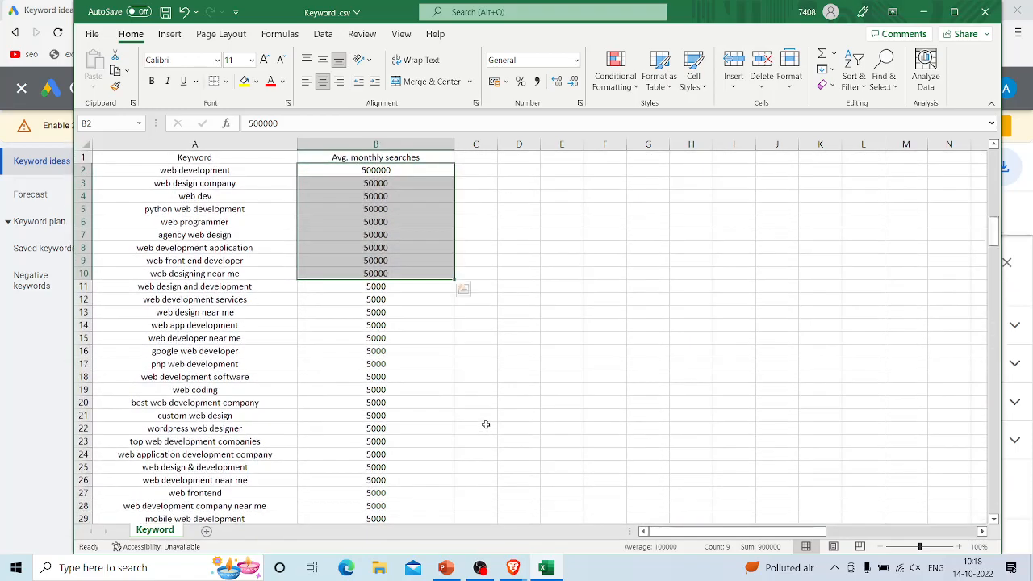
pyautogui.click(499, 297)
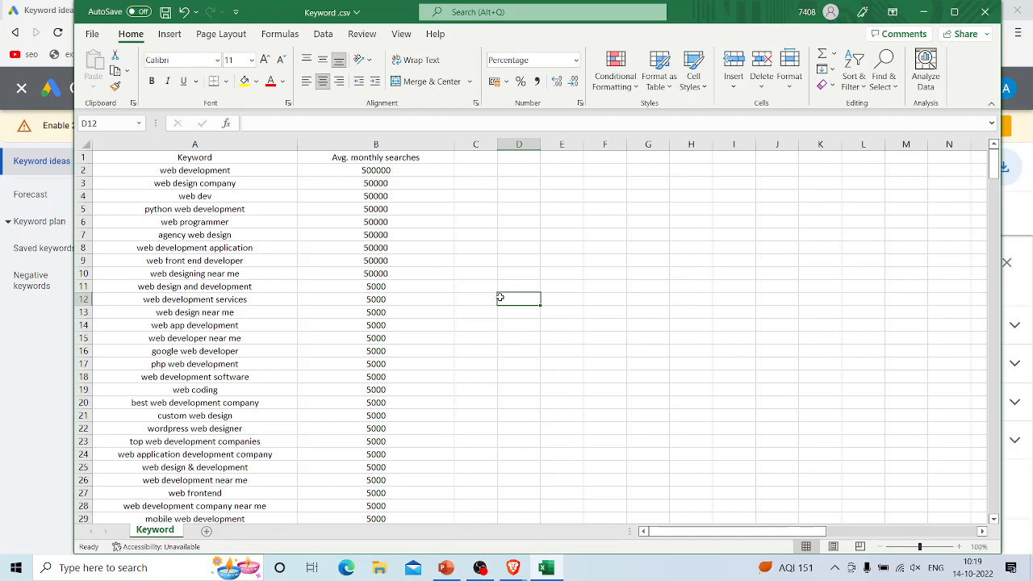
# Step: Compare the keyword rows by search volume, highlighting rows 2 through 10, 45 through 53 and 11 through 19
pyautogui.scroll(-1, 419, 253)
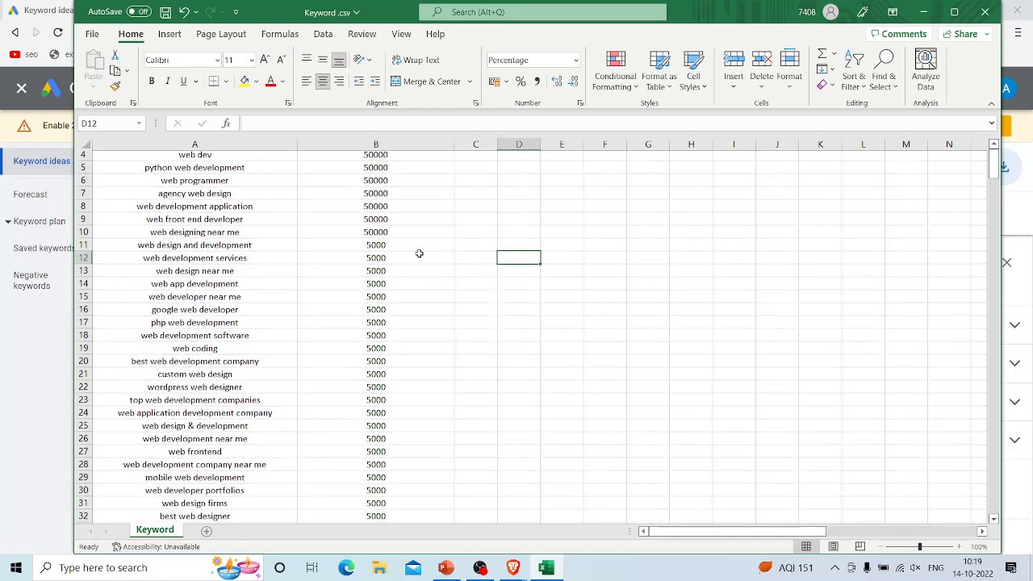
pyautogui.scroll(1, 419, 253)
pyautogui.click(134, 184)
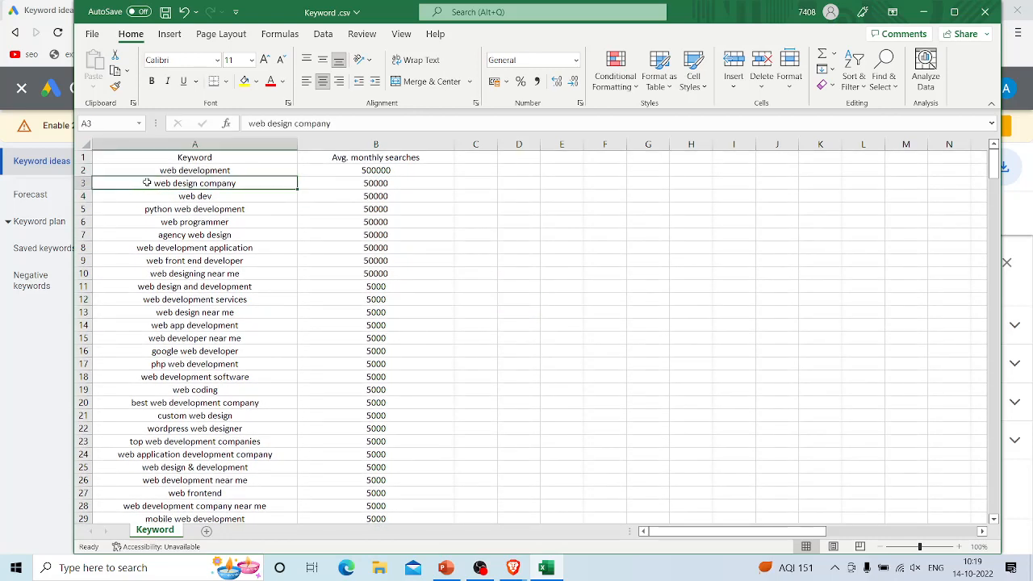
pyautogui.click(83, 171)
pyautogui.moveTo(82, 170); pyautogui.dragTo(69, 276)
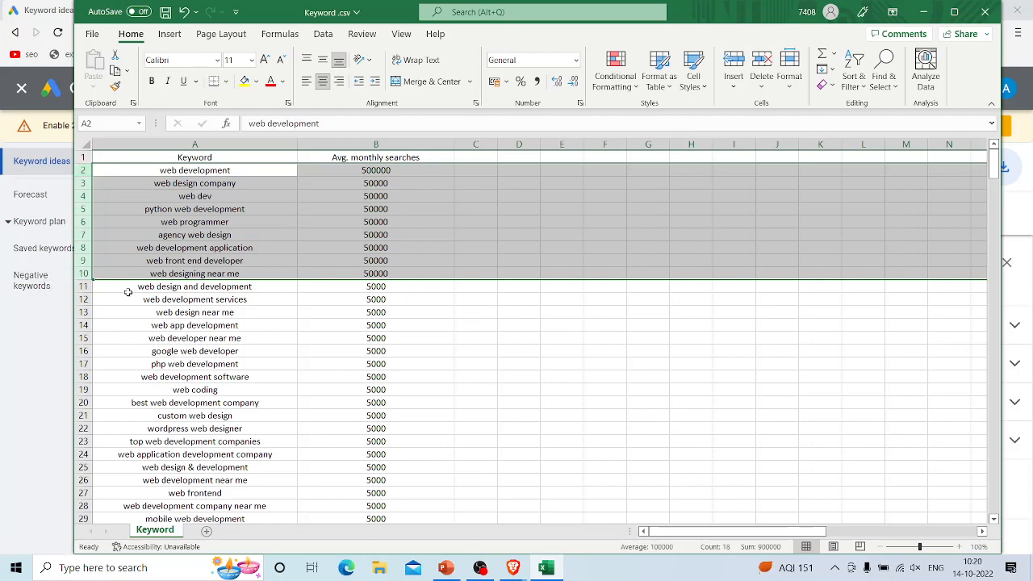
pyautogui.click(83, 287)
pyautogui.scroll(-11, 179, 371)
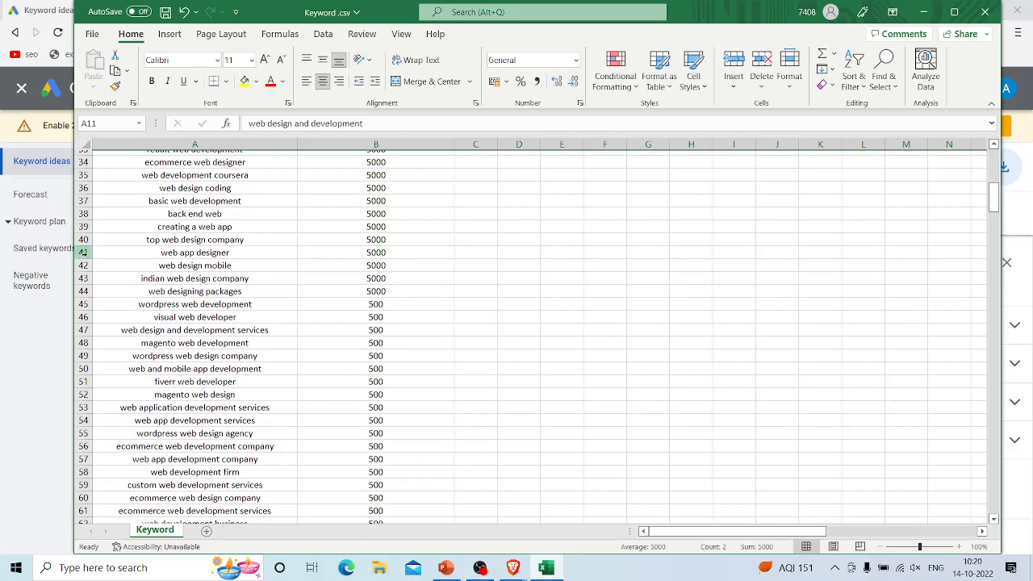
pyautogui.click(86, 253)
pyautogui.moveTo(85, 252); pyautogui.dragTo(110, 409)
pyautogui.click(85, 330)
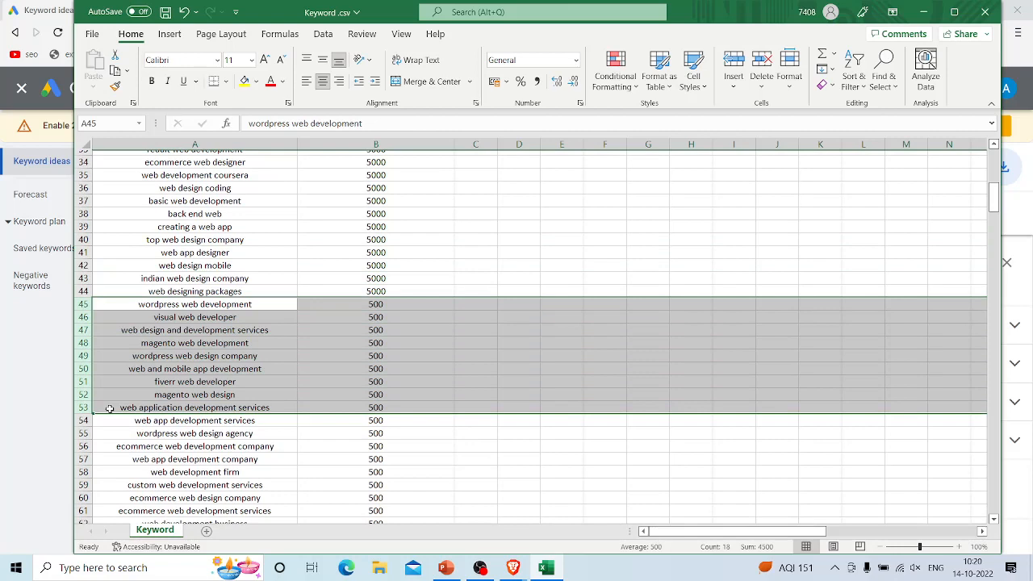
pyautogui.scroll(11, 318, 347)
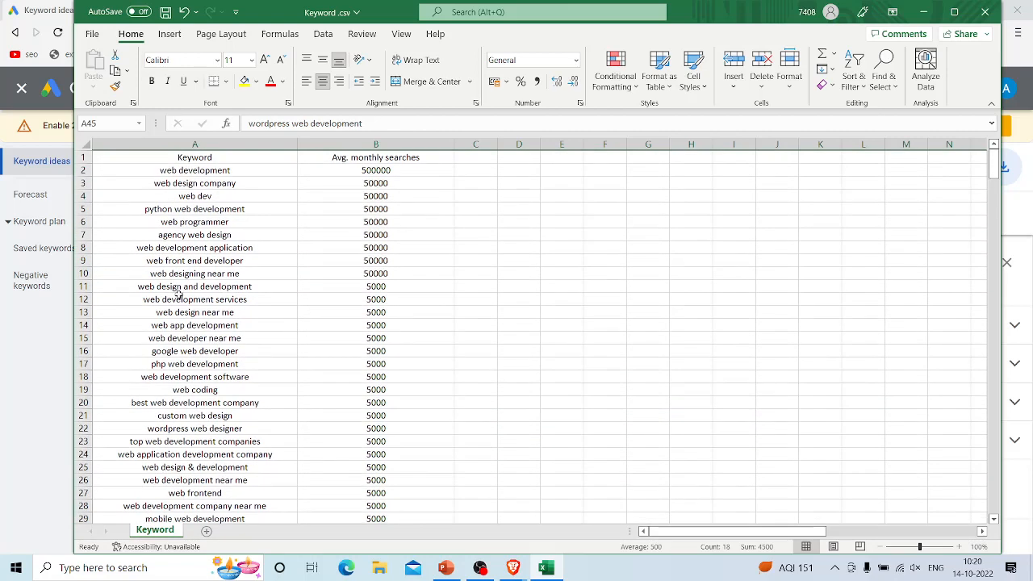
pyautogui.moveTo(84, 286); pyautogui.dragTo(104, 382)
pyautogui.scroll(-15, 103, 385)
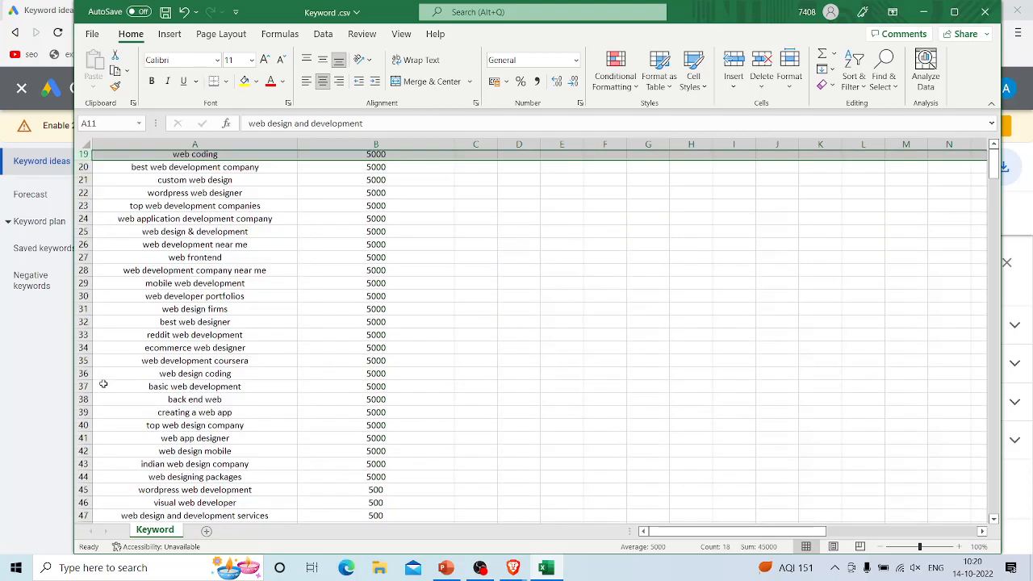
pyautogui.scroll(15, 361, 249)
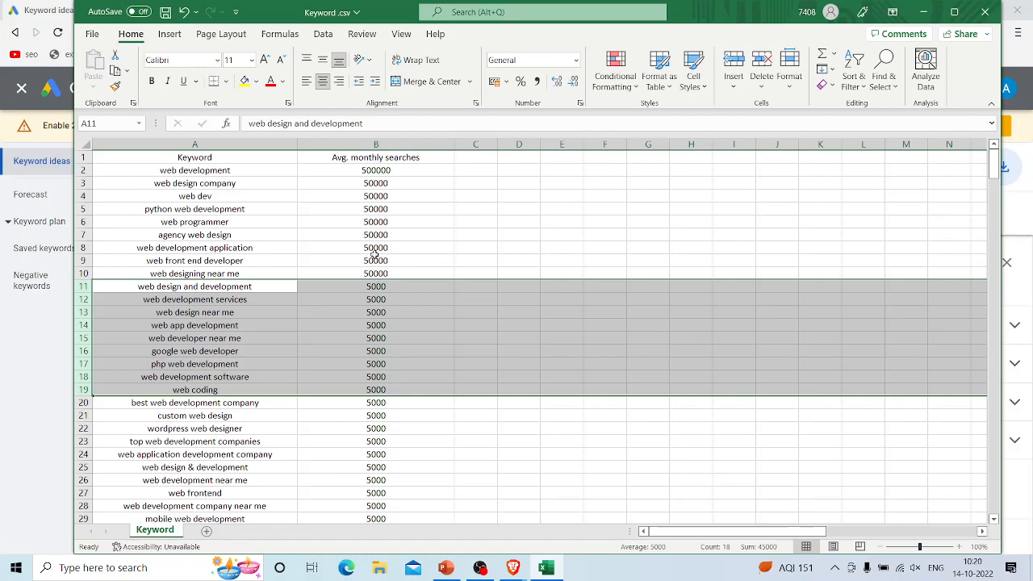
pyautogui.click(656, 437)
# Step: Read through the keywords with 5000 and 500 monthly searches to judge which volume range to keep
pyautogui.scroll(-13, 405, 413)
pyautogui.scroll(-2, 404, 413)
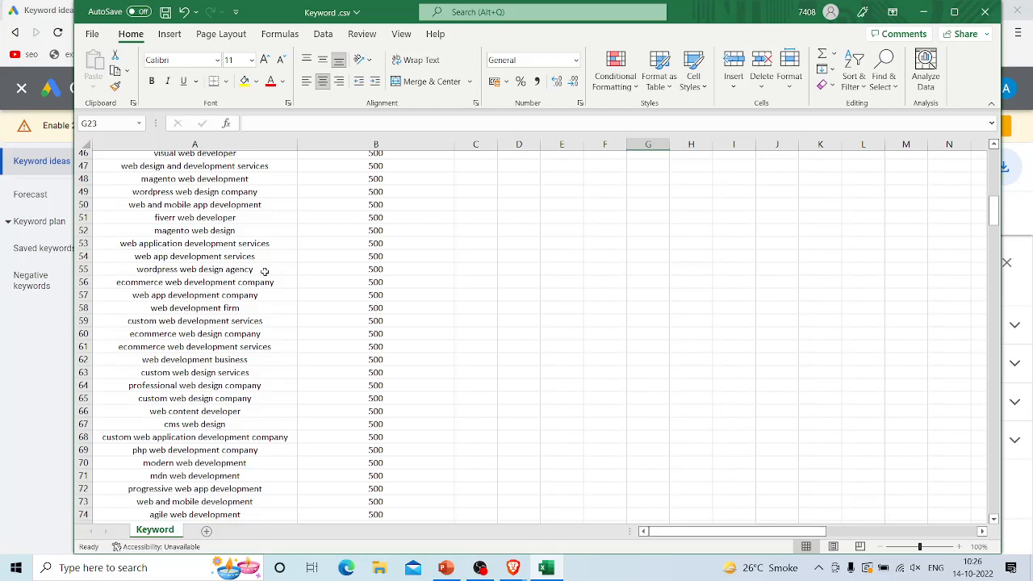
pyautogui.scroll(15, 264, 271)
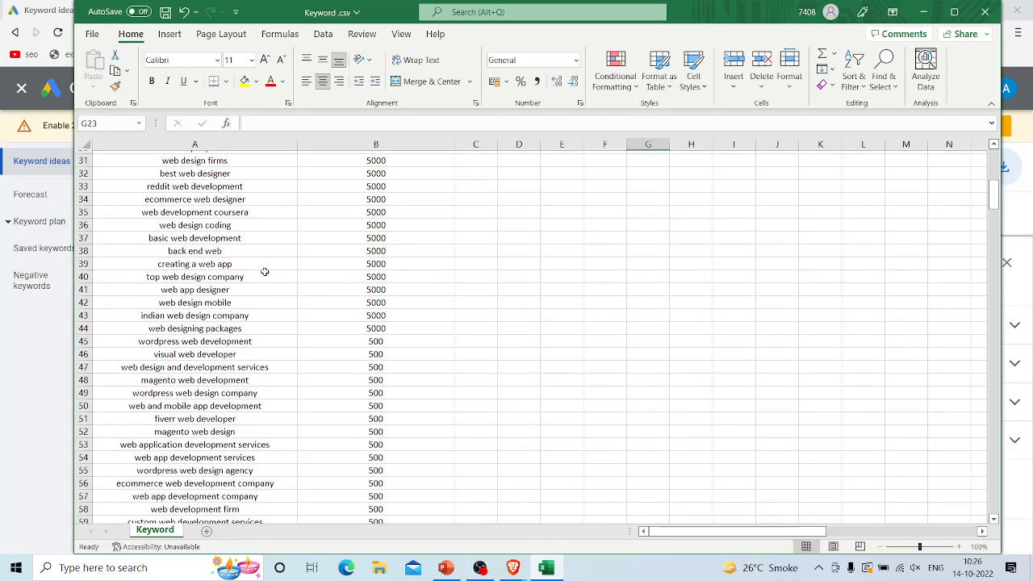
pyautogui.scroll(-2, 264, 272)
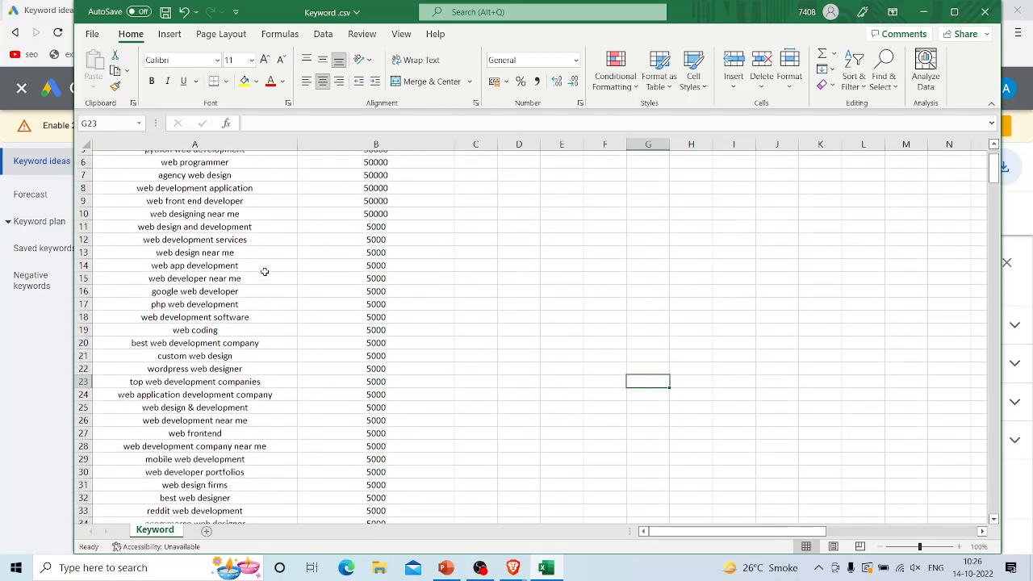
pyautogui.scroll(3, 265, 272)
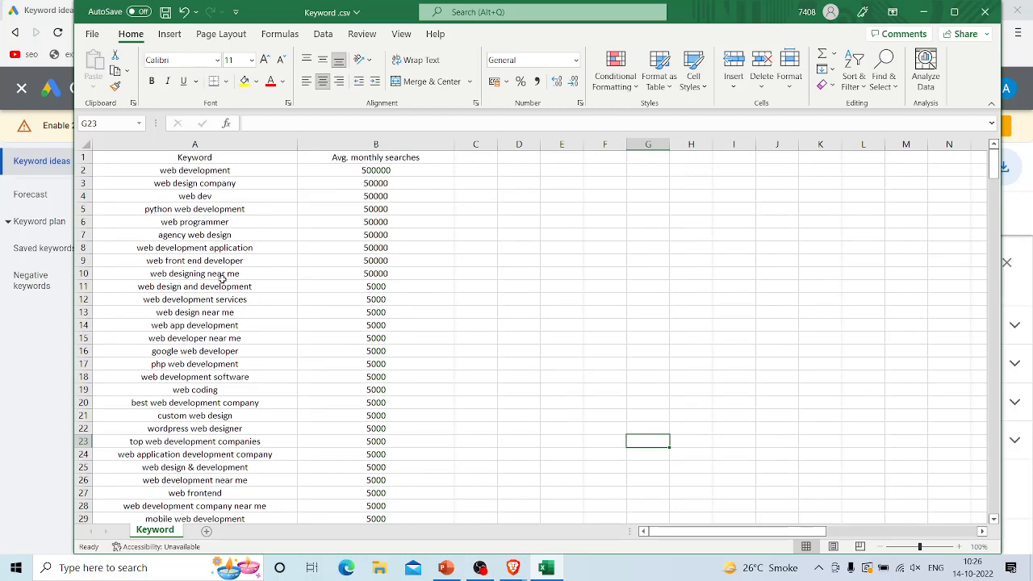
pyautogui.scroll(-4, 218, 279)
pyautogui.scroll(-2, 216, 279)
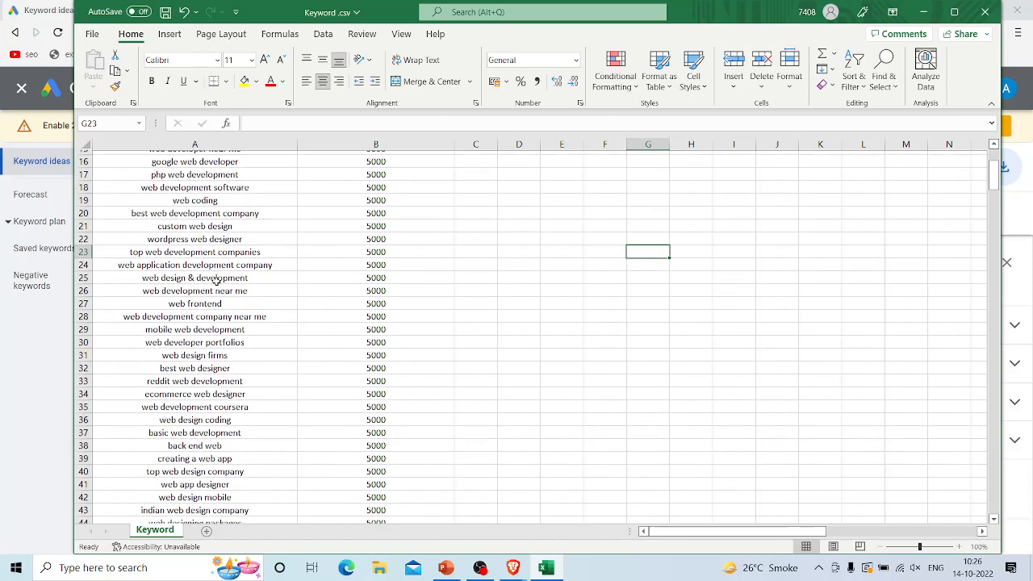
pyautogui.scroll(-6, 216, 282)
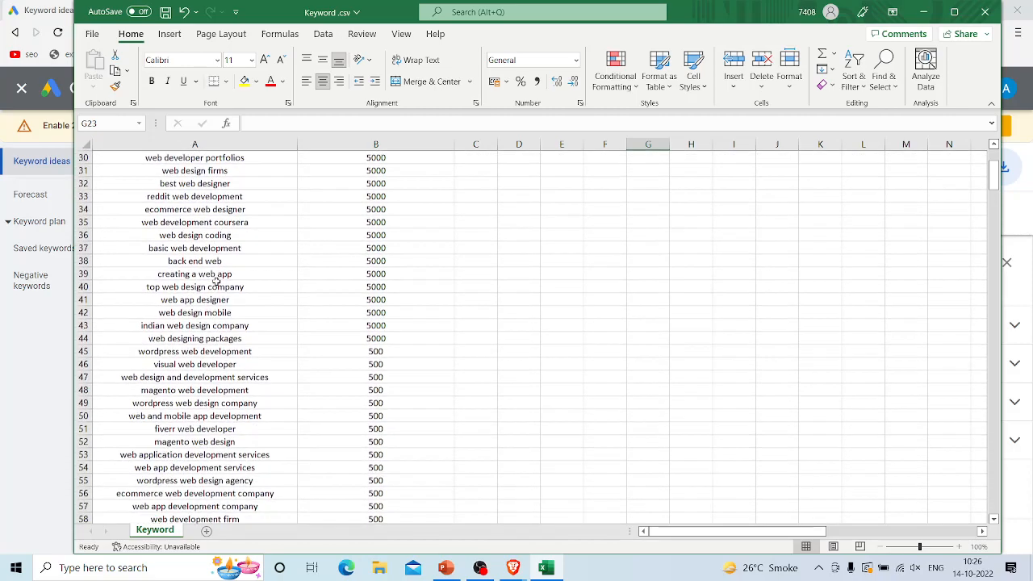
pyautogui.scroll(5, 217, 281)
pyautogui.scroll(-1, 216, 282)
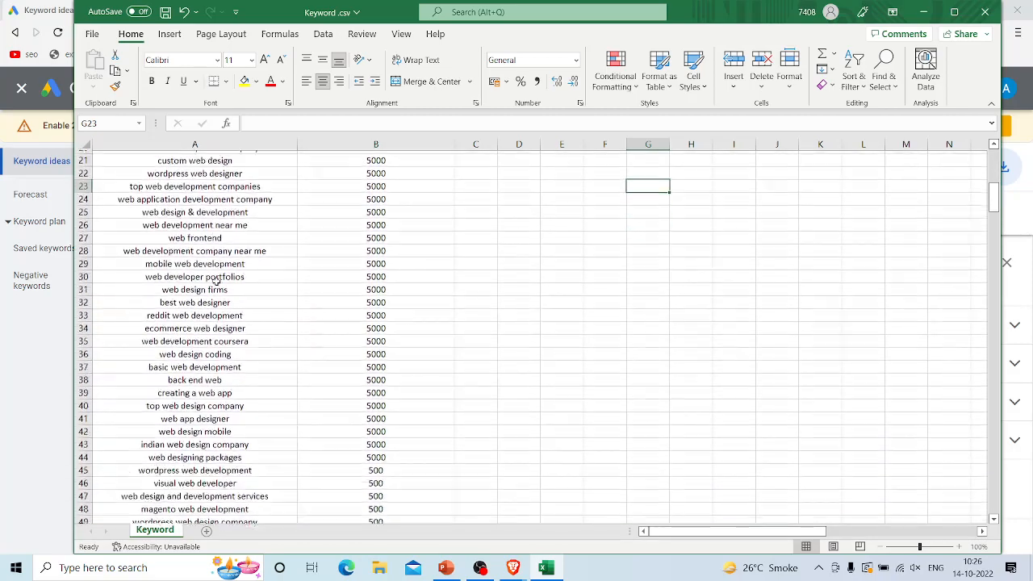
pyautogui.scroll(2, 369, 224)
pyautogui.scroll(4, 369, 229)
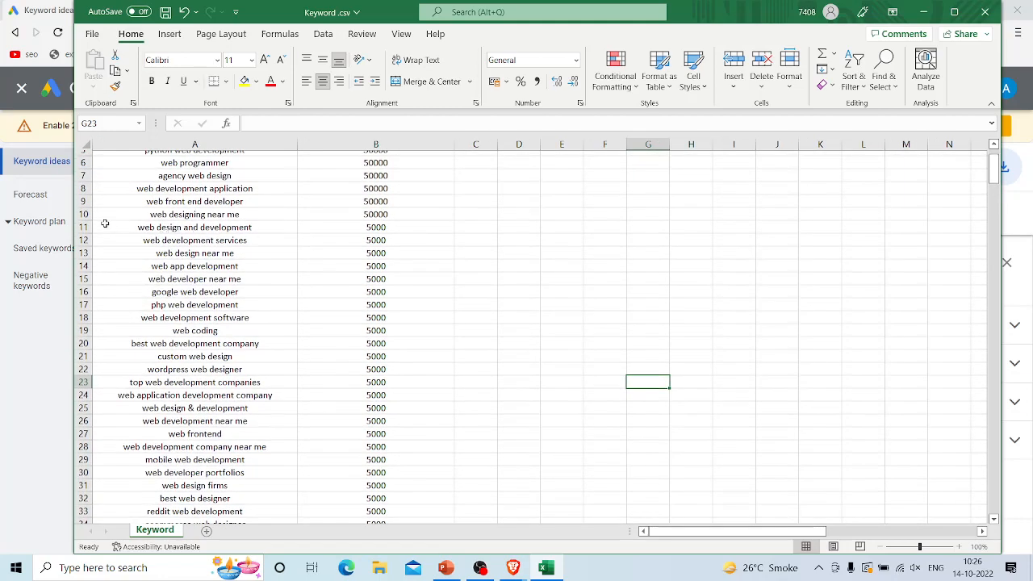
# Step: Delete rows 2 through 10, which hold the keywords with 50000 or more average monthly searches
pyautogui.click(84, 214)
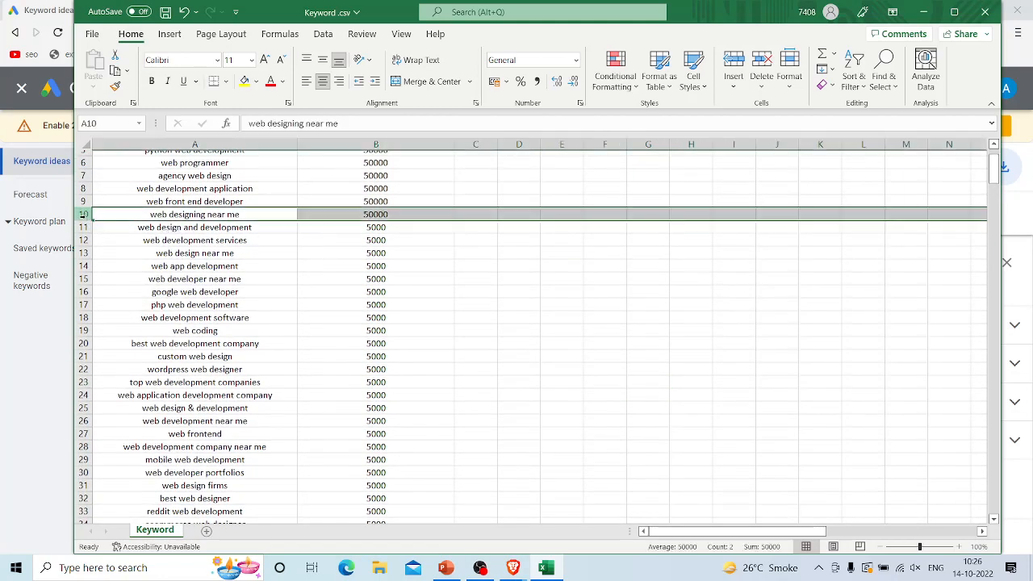
pyautogui.hotkey('ctrl', 'shift', 'Up')
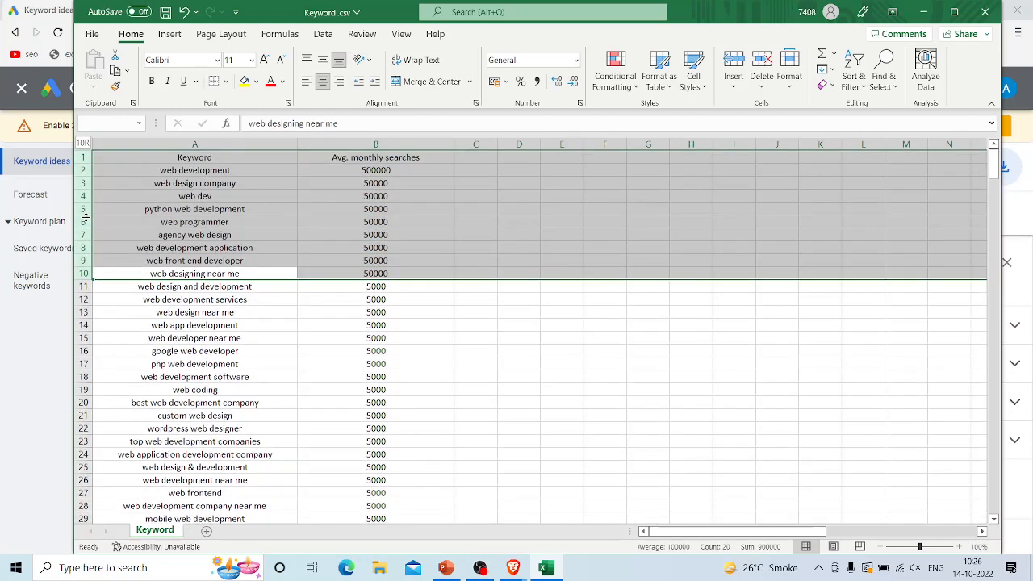
pyautogui.hotkey('shift', 'Down')
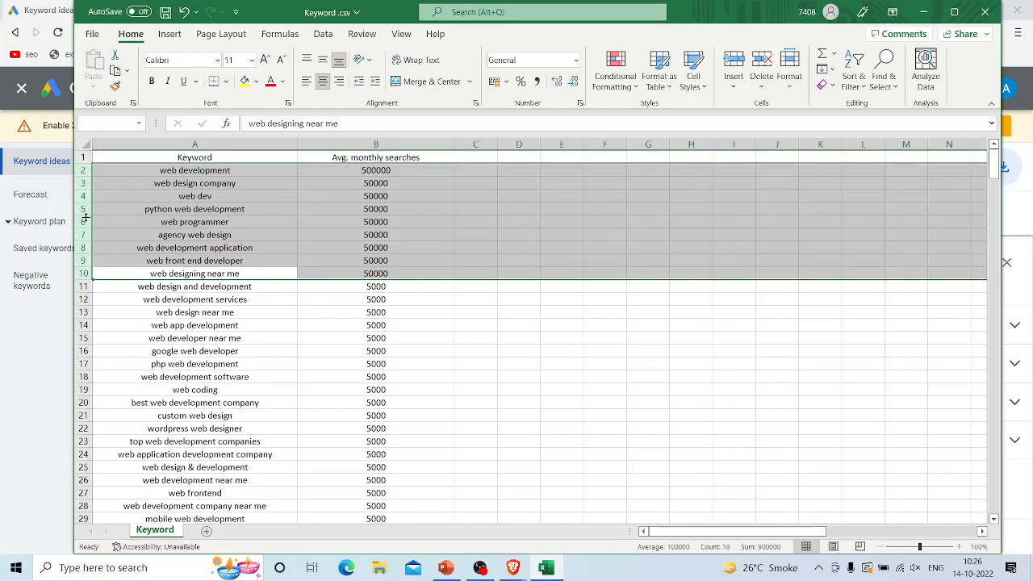
pyautogui.press('Delete')
pyautogui.rightClick(82, 169)
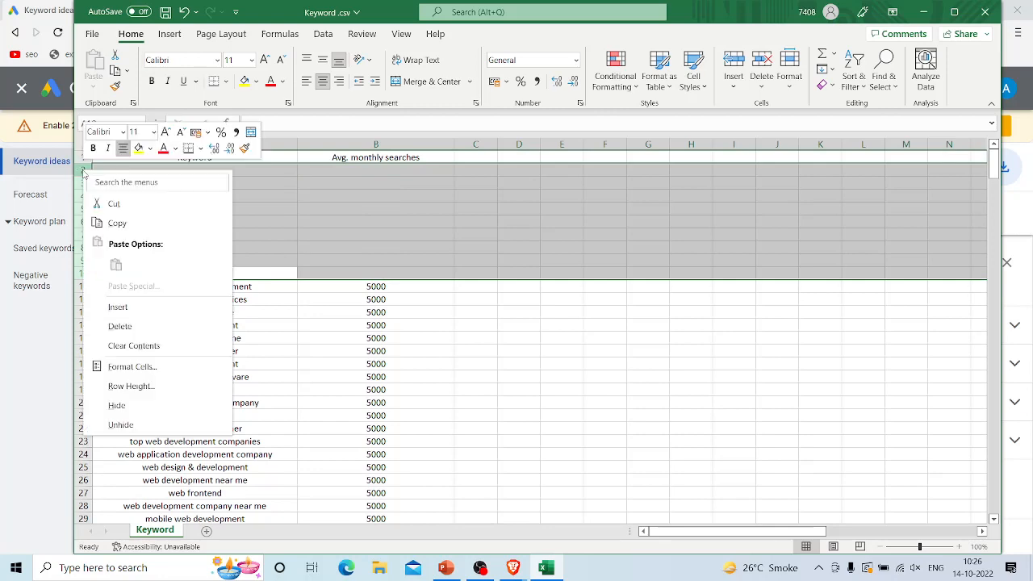
pyautogui.click(121, 326)
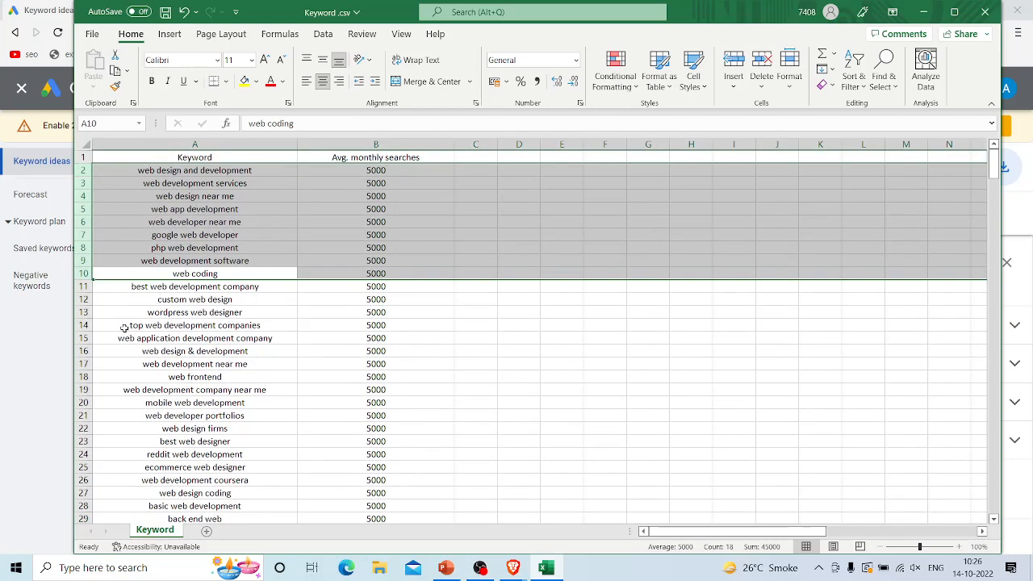
# Step: Clear all keyword rows with 500 or fewer monthly searches, from row 36 down to row 343
pyautogui.scroll(-4, 246, 353)
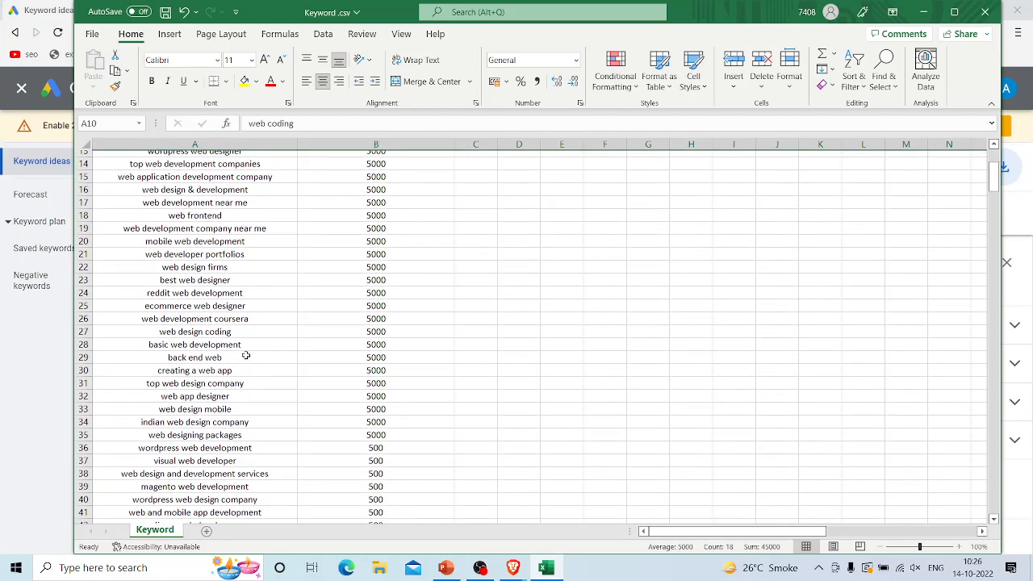
pyautogui.click(83, 448)
pyautogui.hotkey('ctrl', 'shift', 'Down')
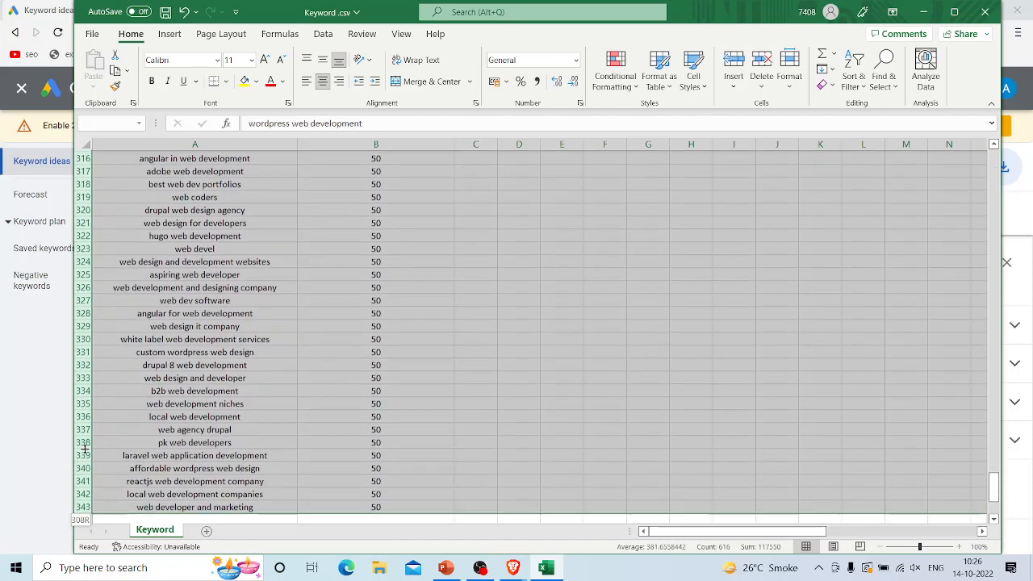
pyautogui.press('Delete')
pyautogui.click(385, 438)
pyautogui.scroll(7, 385, 439)
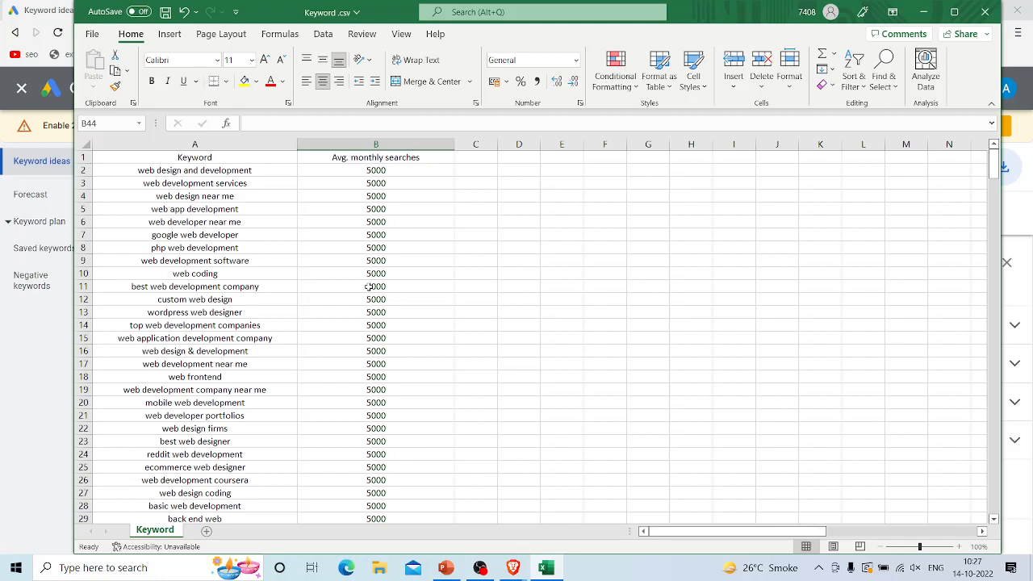
# Step: Check the first keywords in the list and clear the "web design near me" row
pyautogui.click(238, 168)
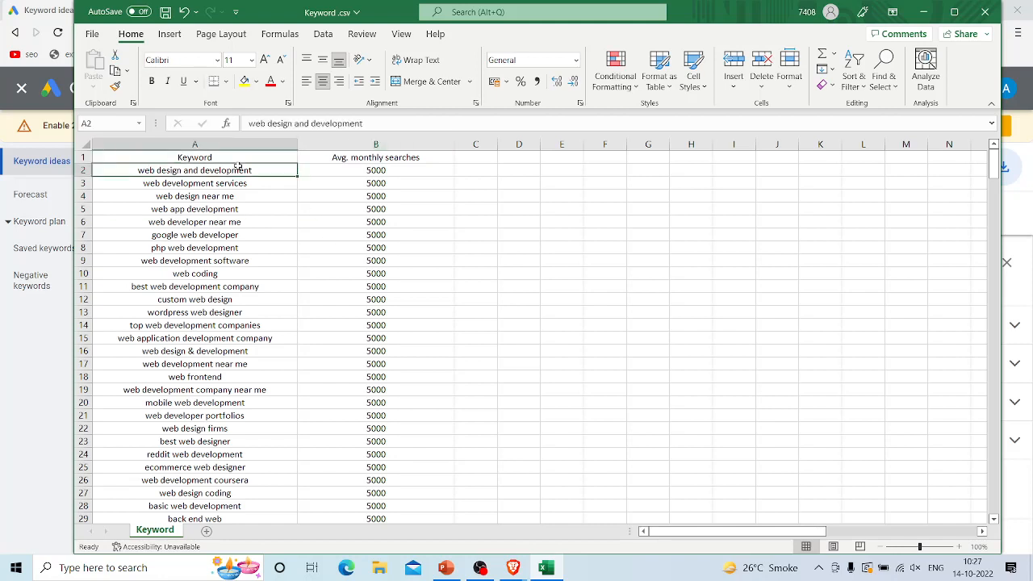
pyautogui.click(244, 184)
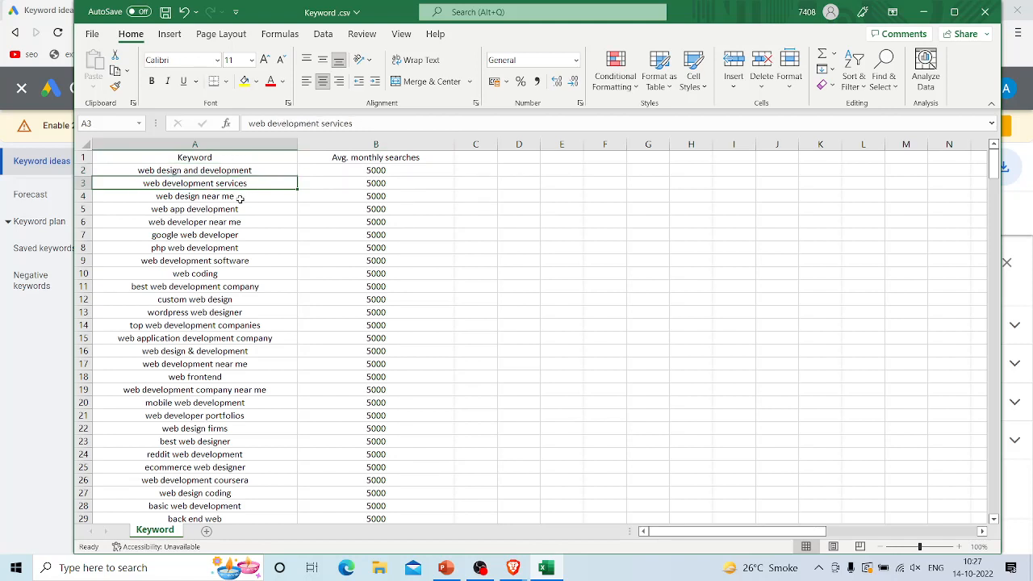
pyautogui.click(241, 201)
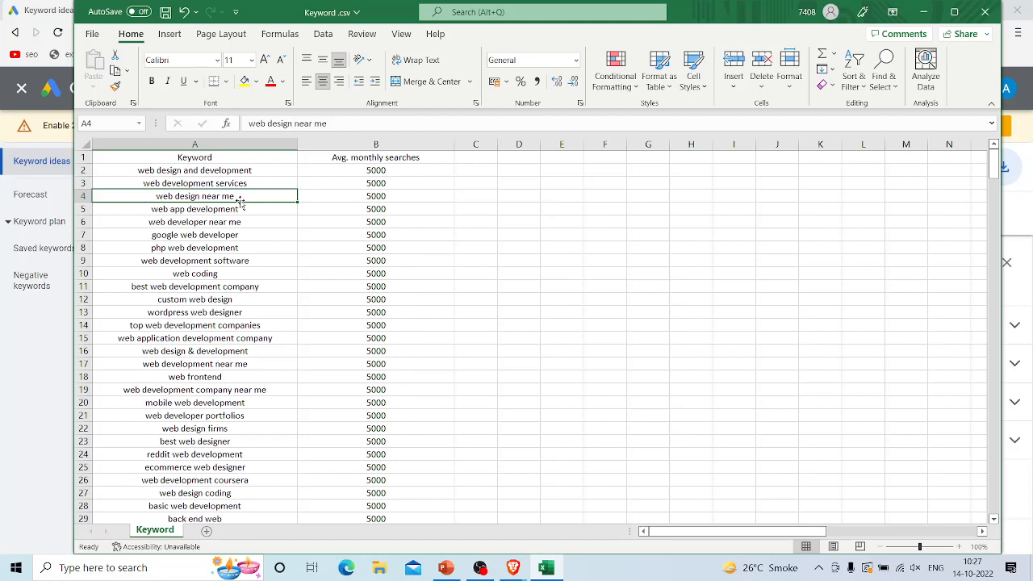
pyautogui.click(85, 192)
pyautogui.click(83, 196)
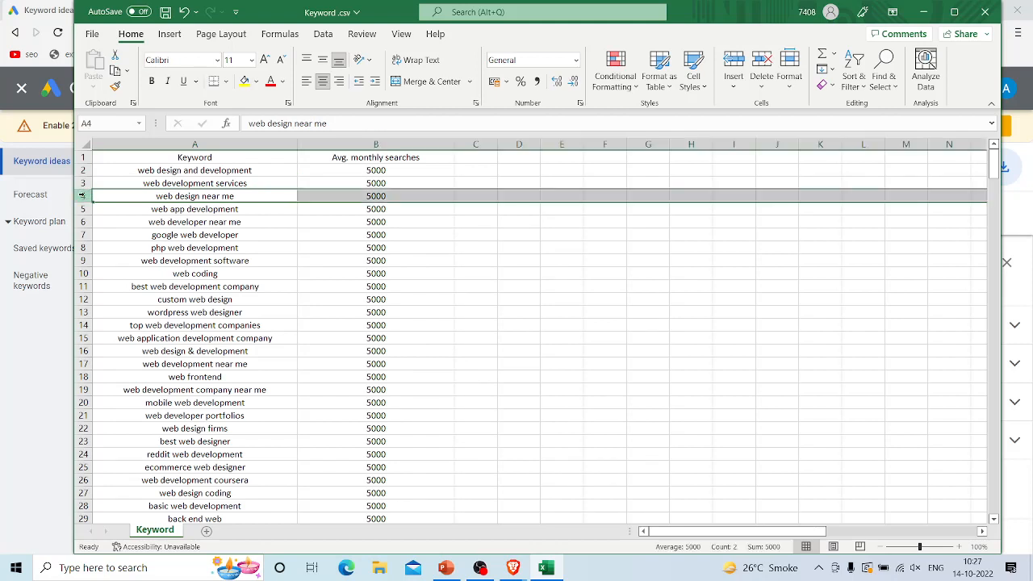
pyautogui.press('Delete')
# Step: Clear the "web developer near me", "google web developer" and "php web development" keywords in rows 6 through 8
pyautogui.click(98, 208)
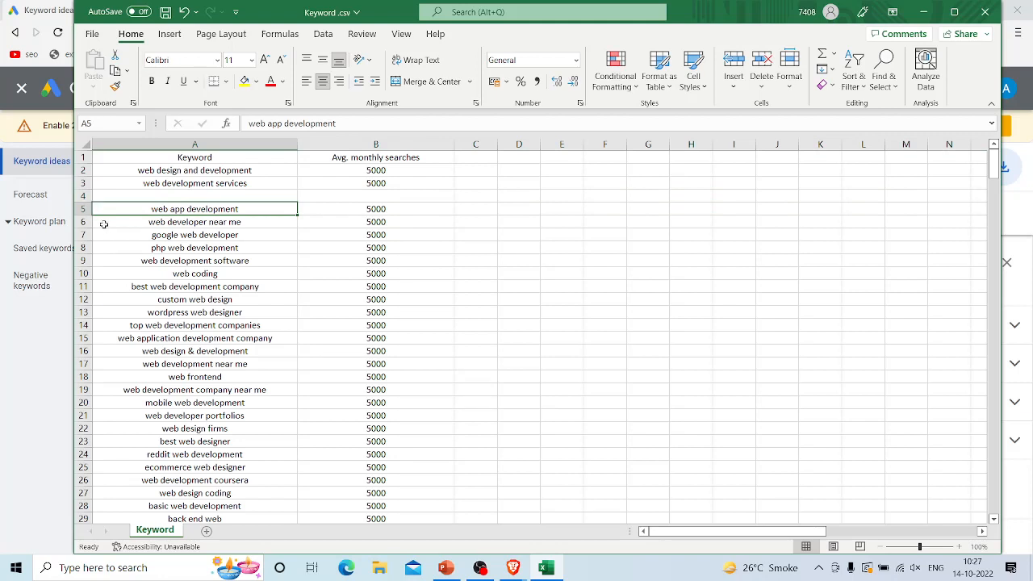
pyautogui.click(104, 223)
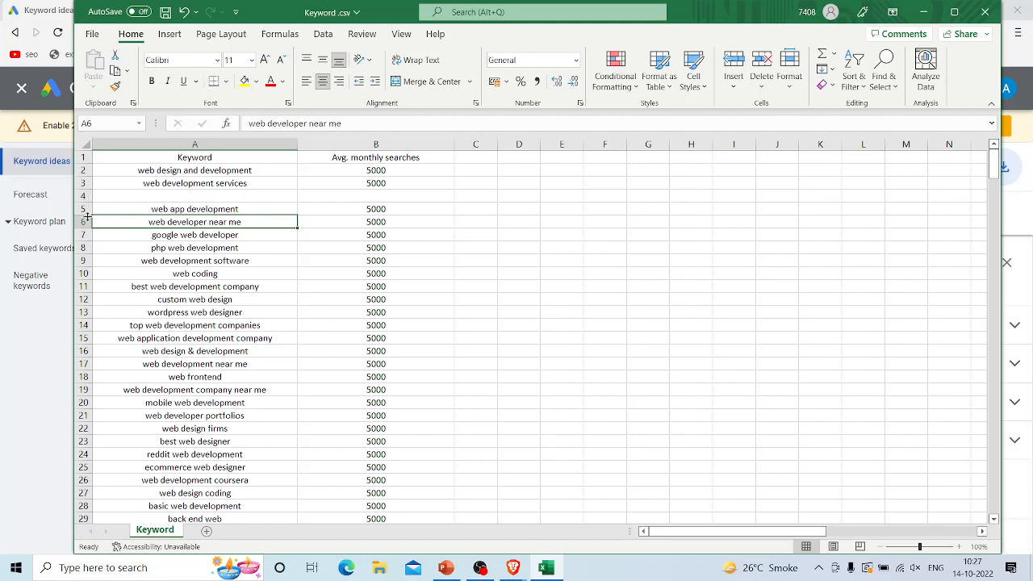
pyautogui.click(82, 222)
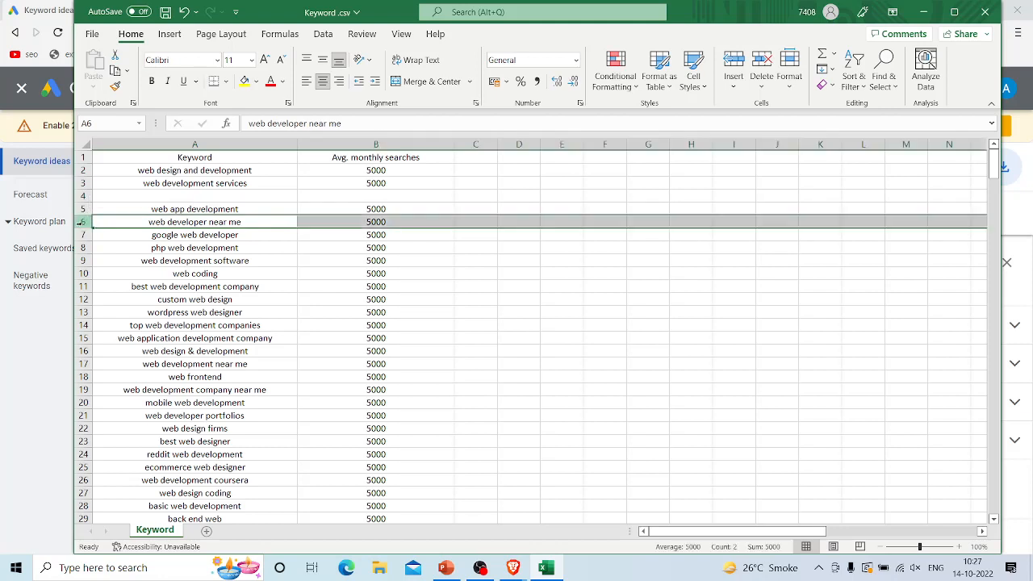
pyautogui.press('Delete')
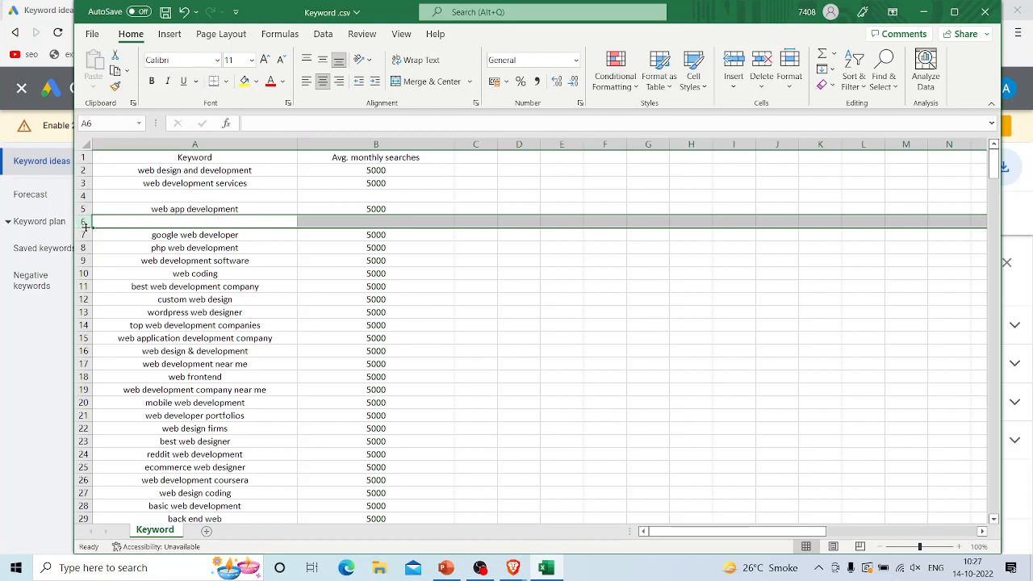
pyautogui.click(83, 235)
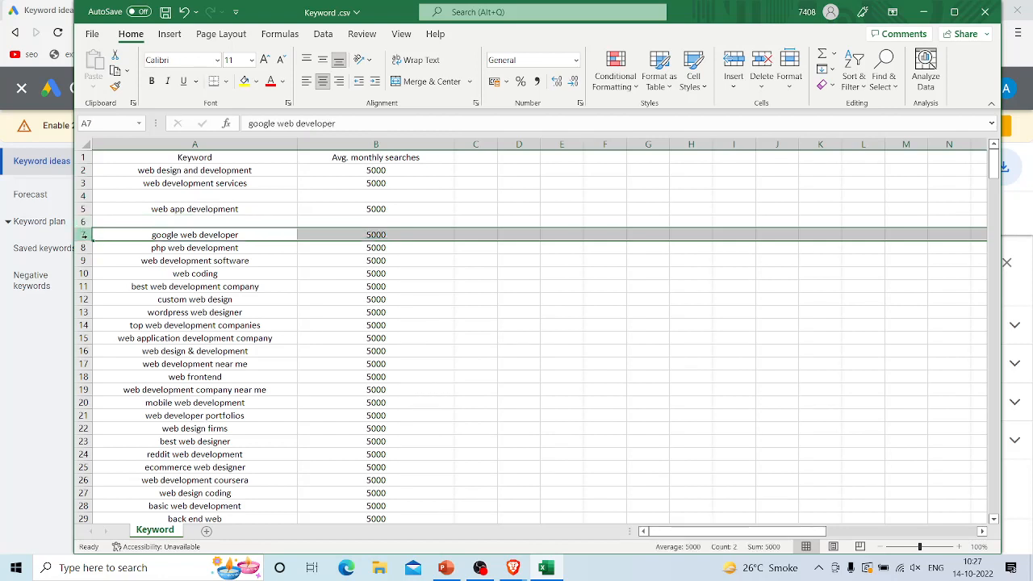
pyautogui.press('Delete')
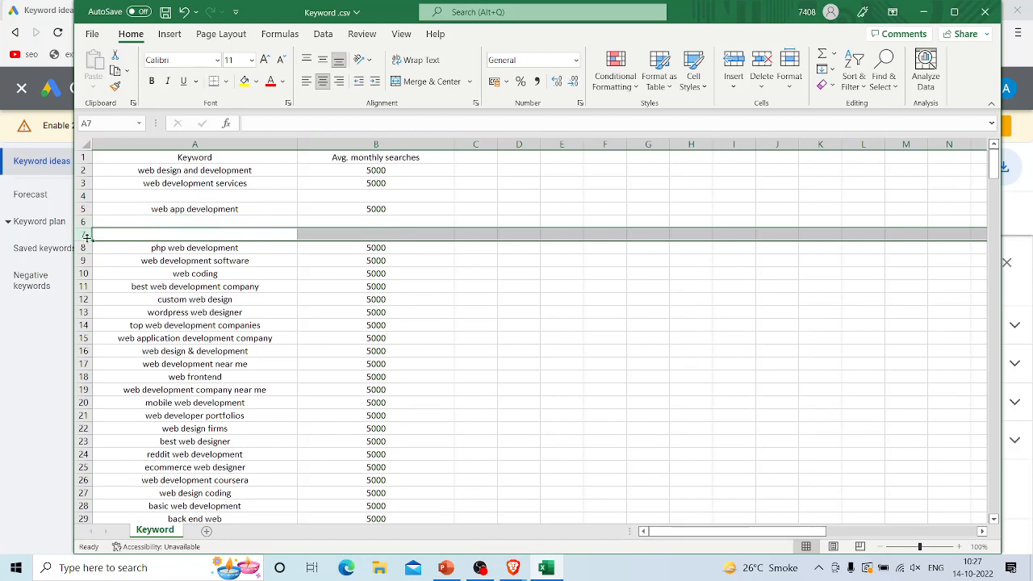
pyautogui.click(86, 248)
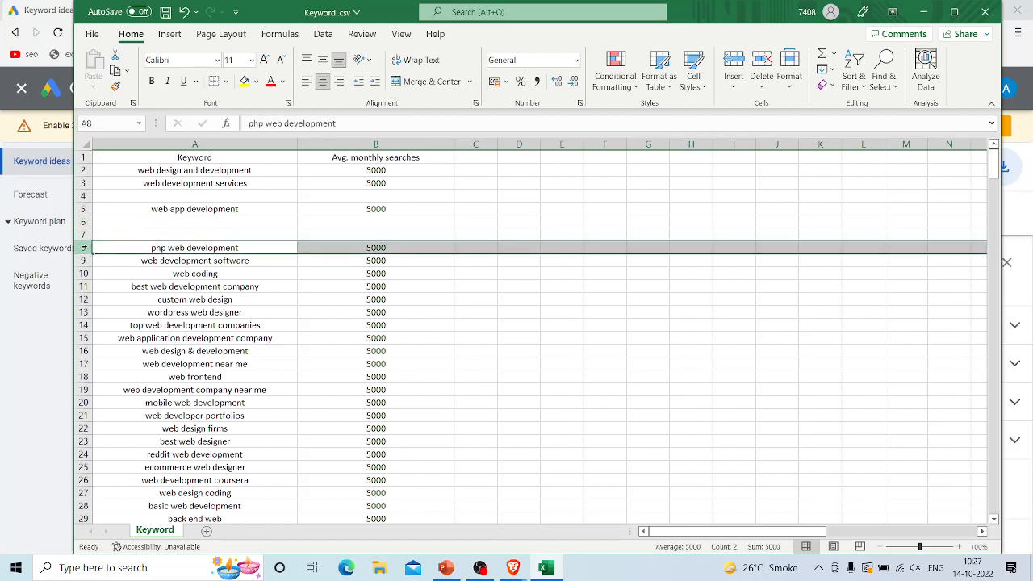
pyautogui.press('Delete')
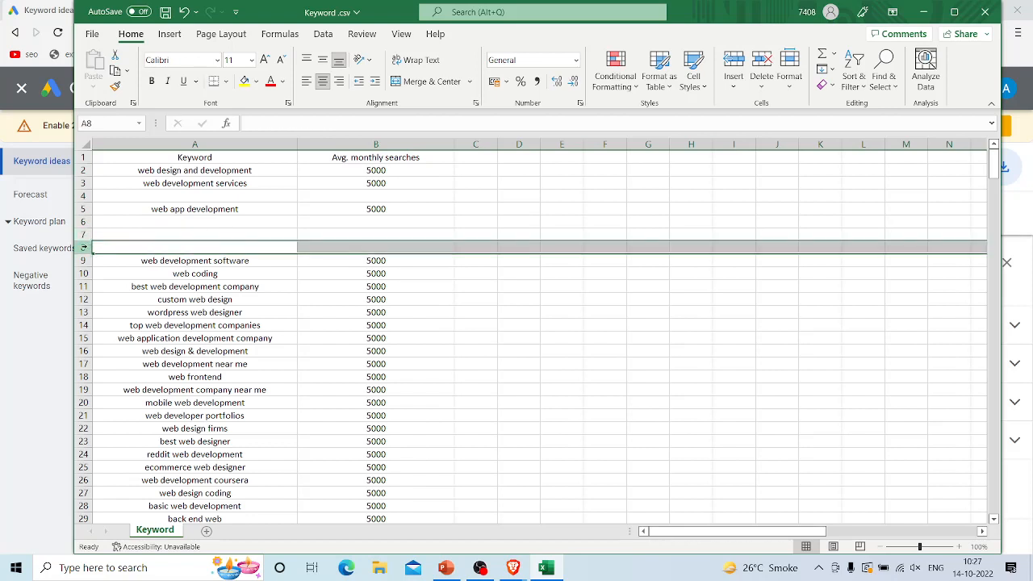
# Step: Check the keywords from row 9 on and clear "custom web design" and "wordpress web designer" in rows 12 and 13
pyautogui.click(83, 261)
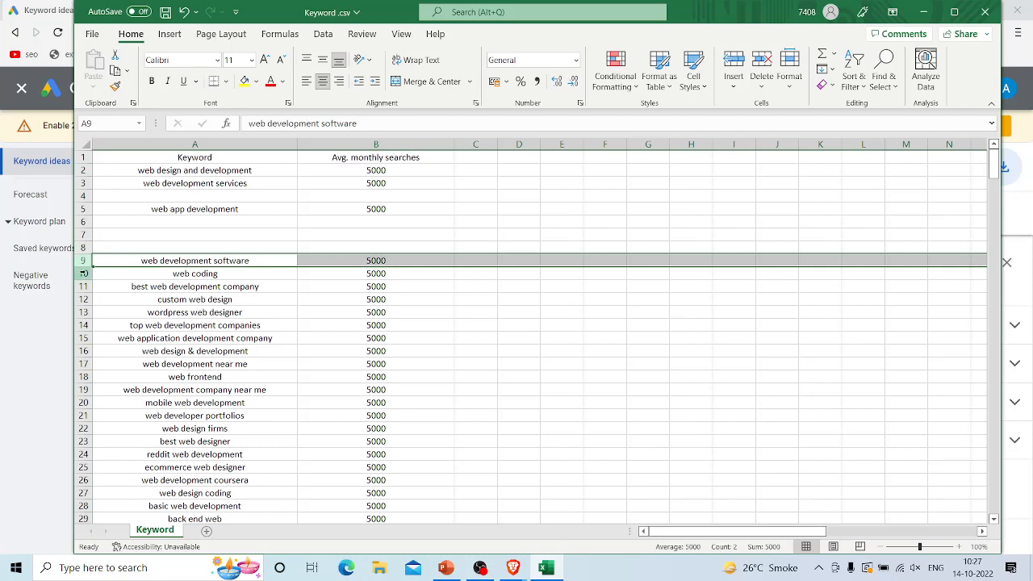
pyautogui.click(83, 280)
pyautogui.click(84, 280)
pyautogui.moveTo(84, 280); pyautogui.dragTo(83, 282)
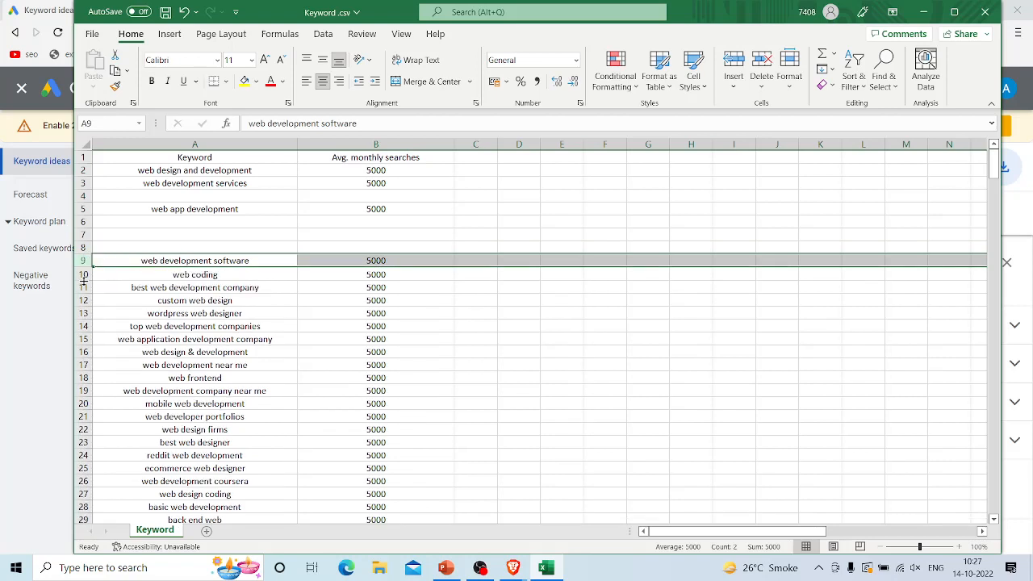
pyautogui.click(83, 287)
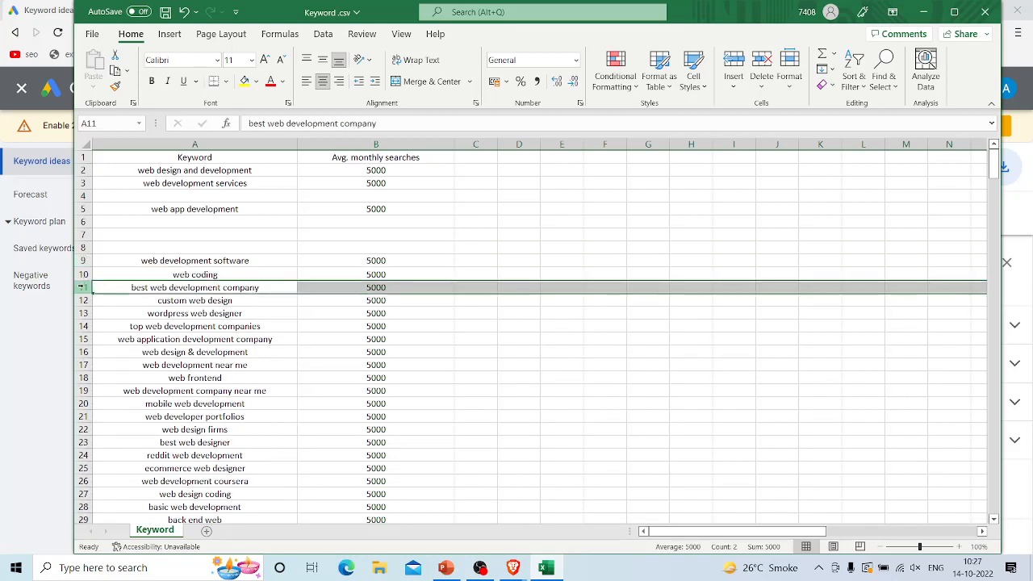
pyautogui.click(83, 300)
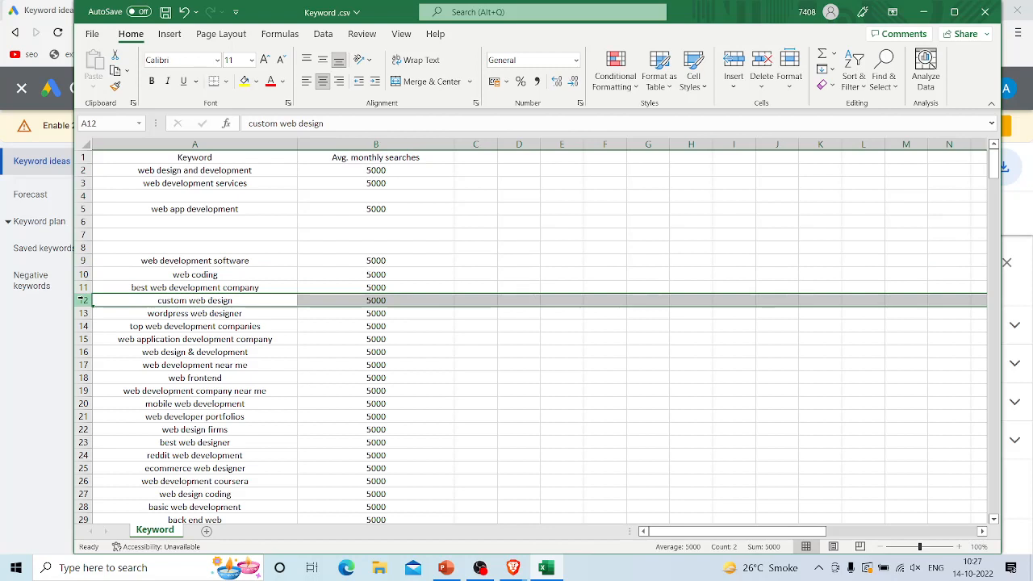
pyautogui.press('Delete')
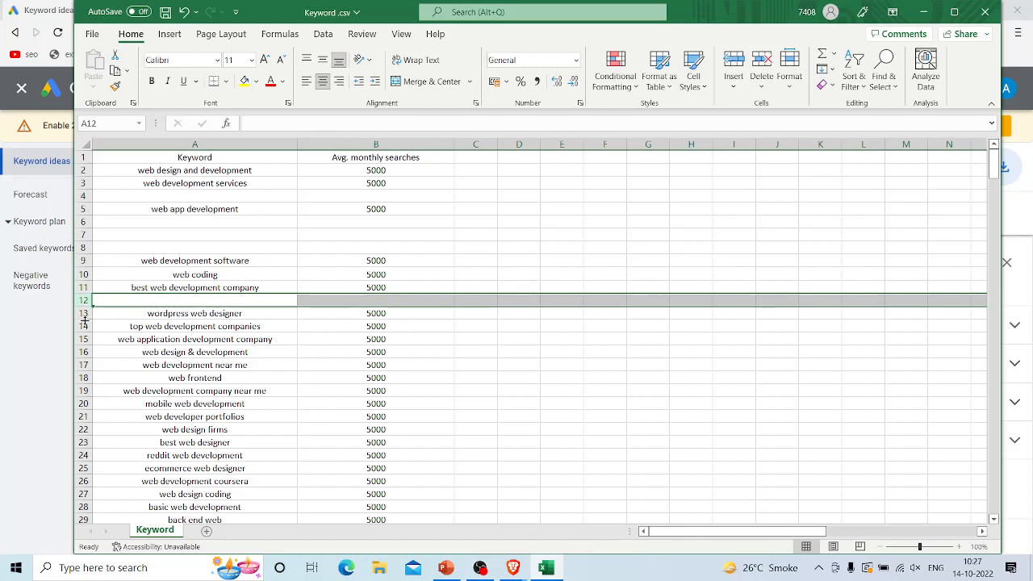
pyautogui.click(82, 314)
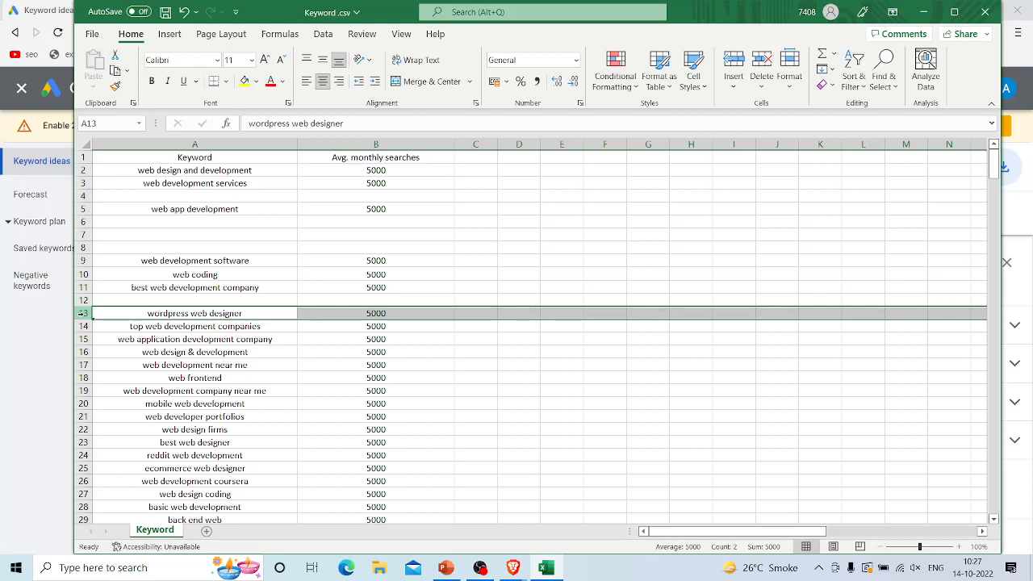
pyautogui.press('Delete')
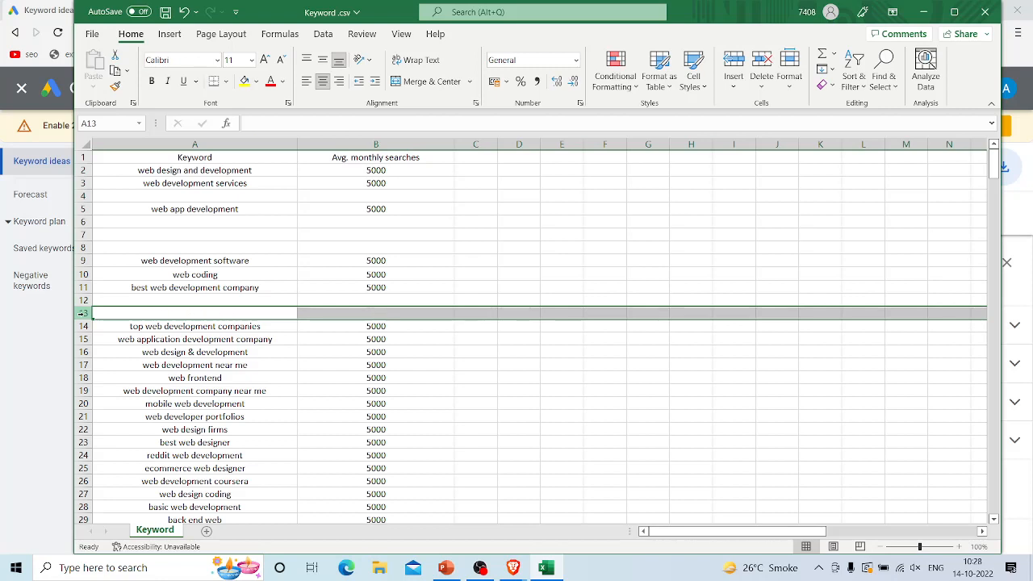
# Step: Mark the keyword "top web development companies" as doubtful by entering "??" in cell C14
pyautogui.click(83, 326)
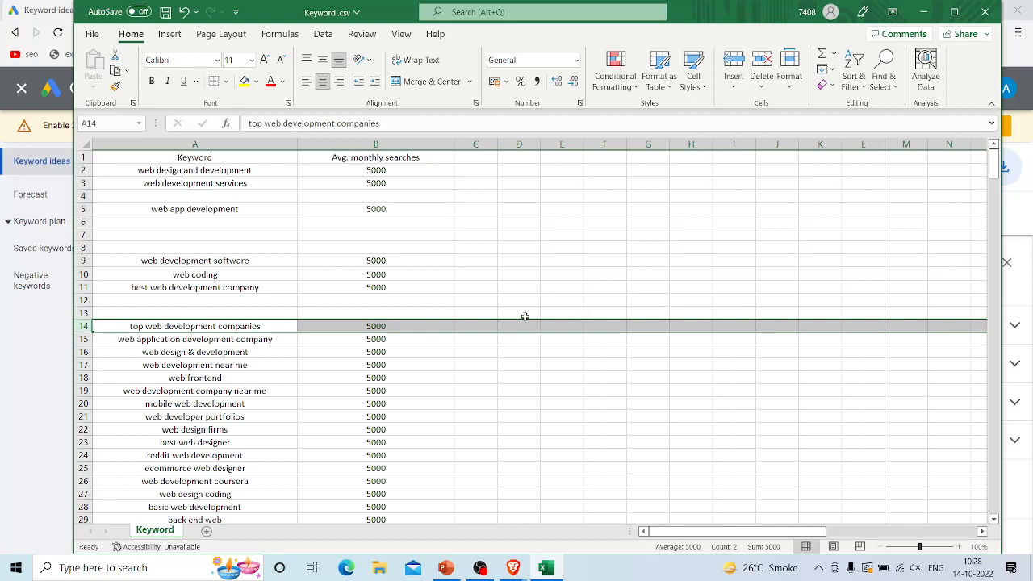
pyautogui.click(496, 325)
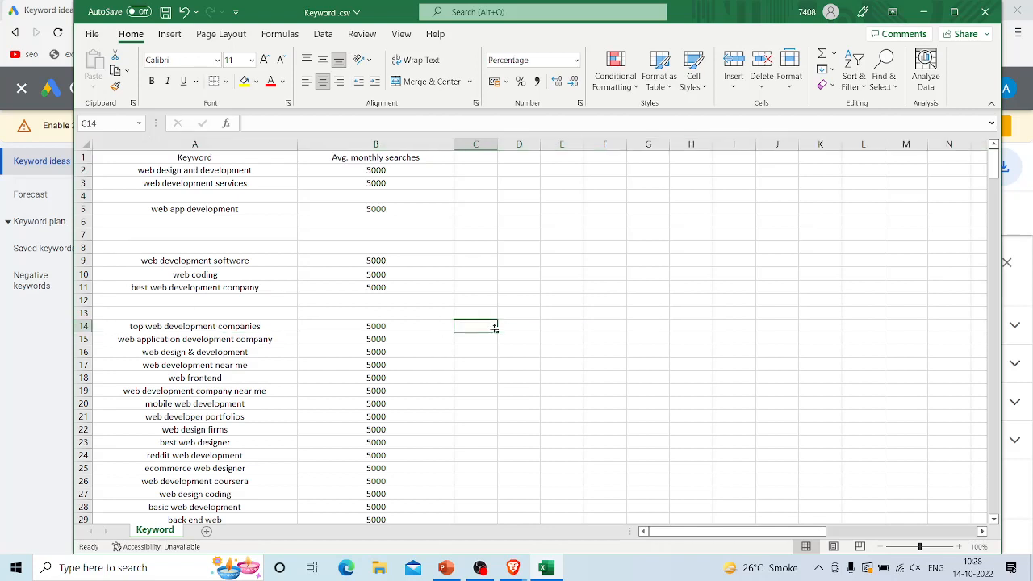
pyautogui.write('??')
pyautogui.click(582, 352)
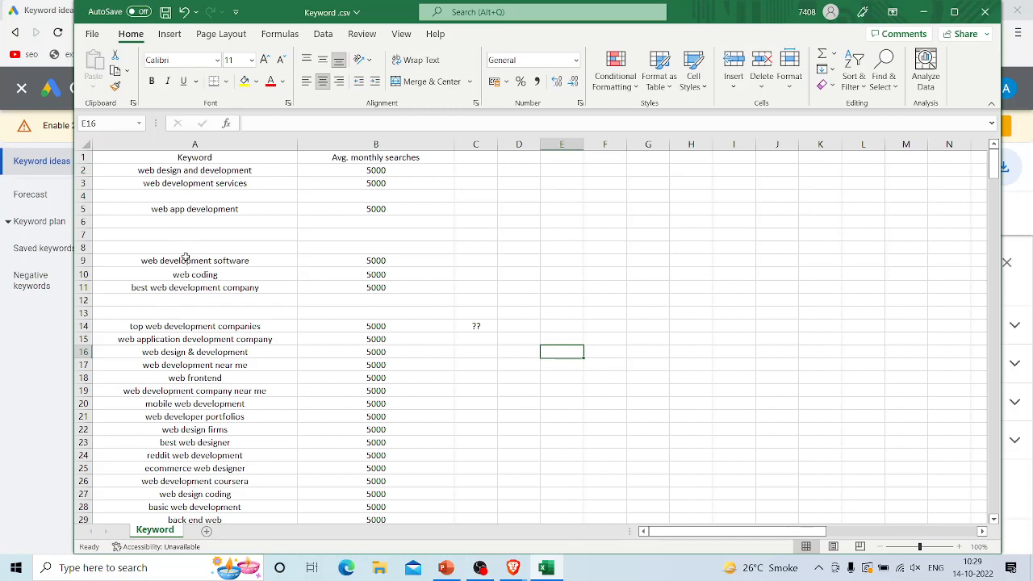
# Step: Clear the remaining keyword rows from "ecommerce web designer" in row 25 through "web designing packages" in row 35
pyautogui.scroll(-2, 186, 257)
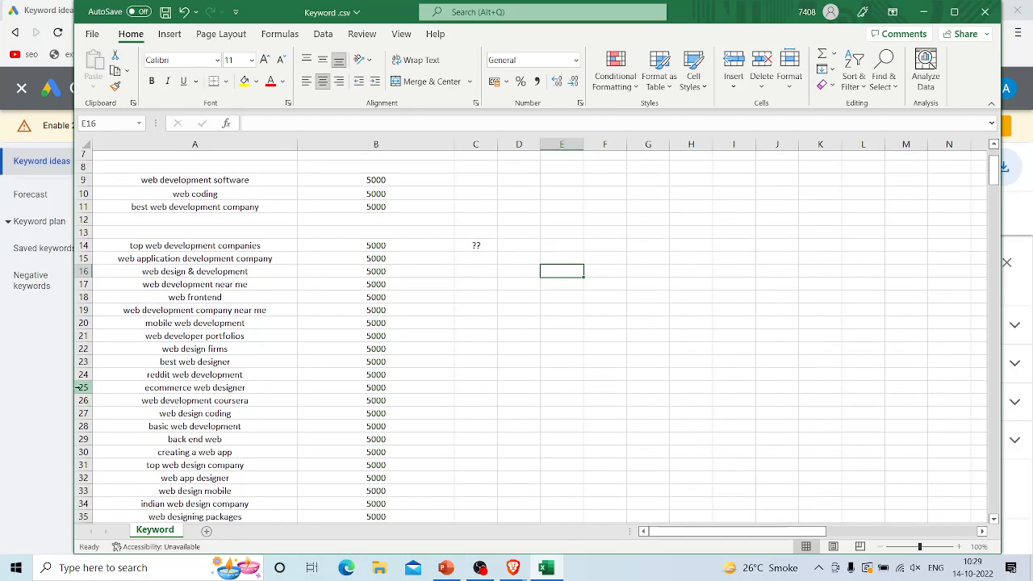
pyautogui.click(84, 388)
pyautogui.hotkey('ctrl', 'shift', 'Down')
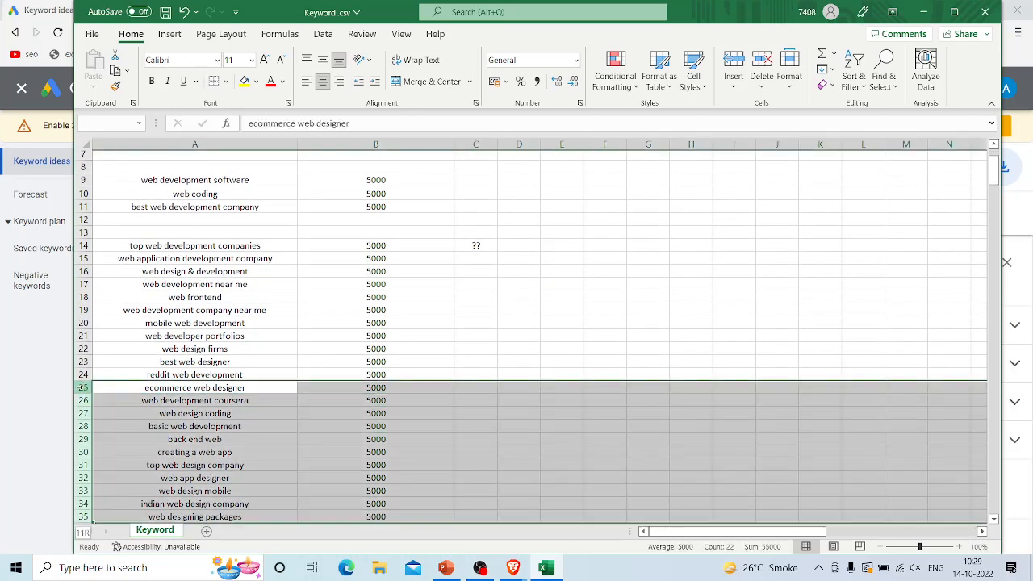
pyautogui.press('Delete')
# Step: Delete the empty rows 12 and 13 above "top web development companies"
pyautogui.scroll(2, 83, 387)
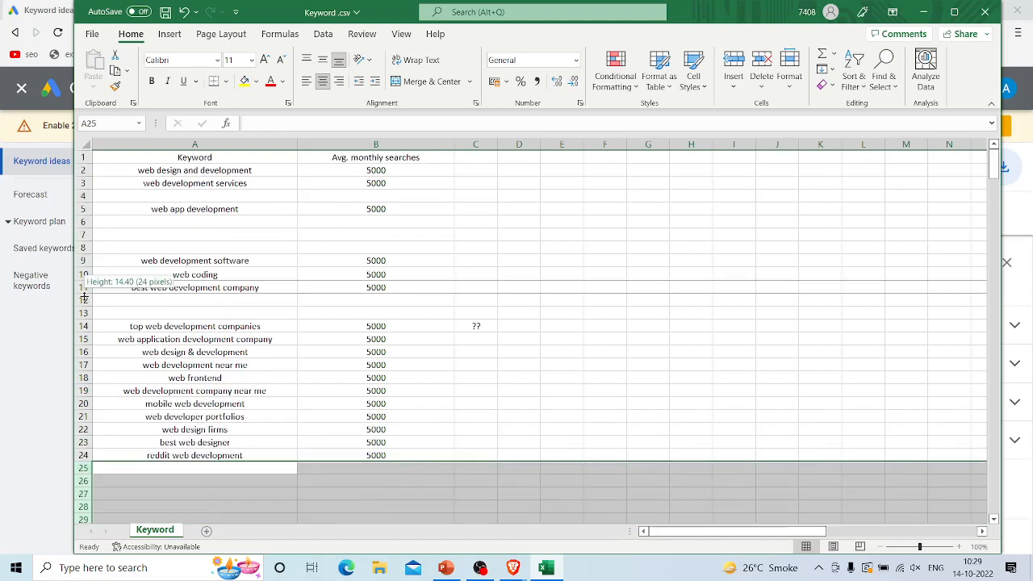
pyautogui.moveTo(84, 300)
pyautogui.mouseDown()
pyautogui.moveTo(84, 312)
pyautogui.moveTo(83, 302)
pyautogui.mouseUp()
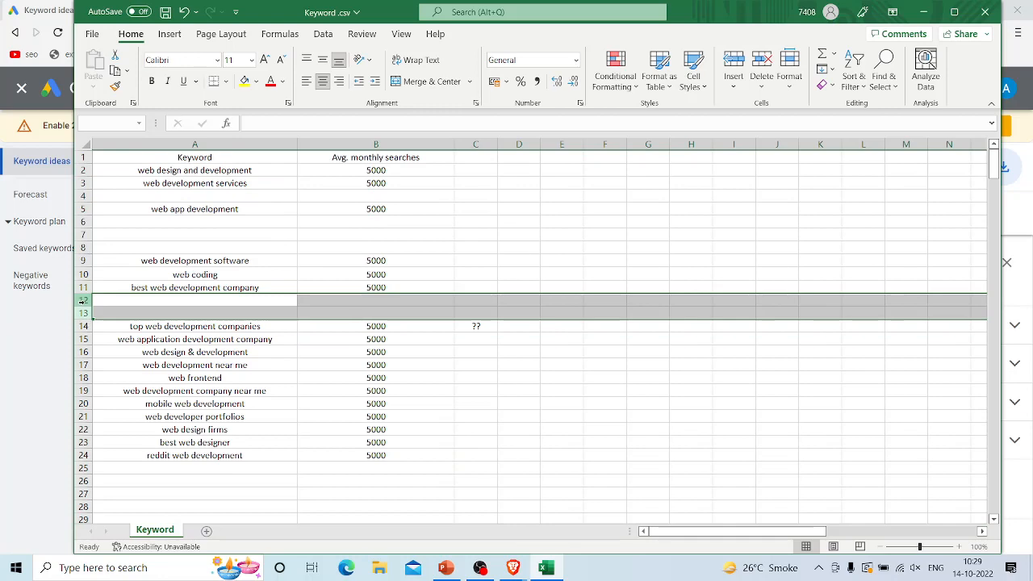
pyautogui.rightClick(84, 317)
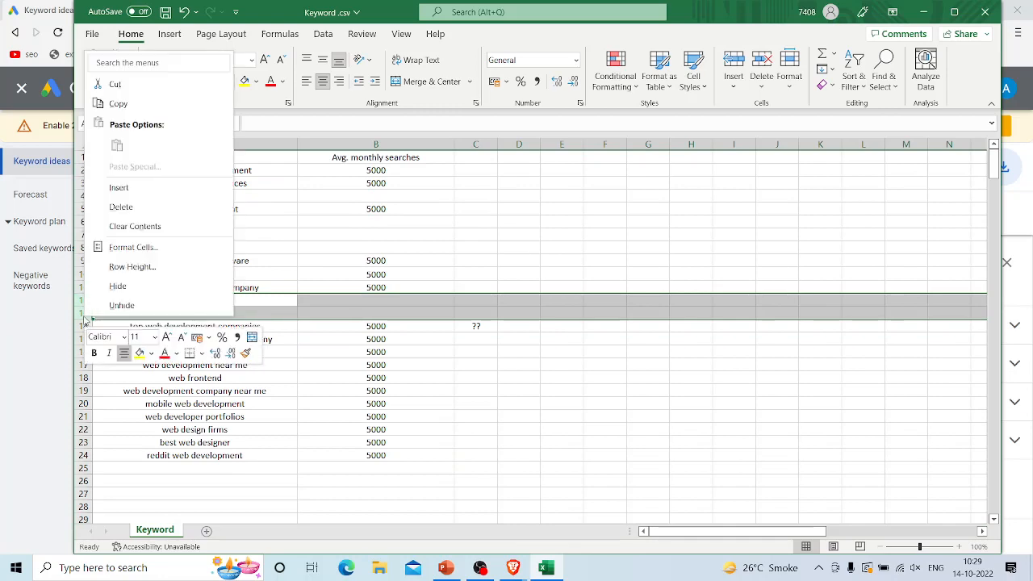
pyautogui.click(125, 209)
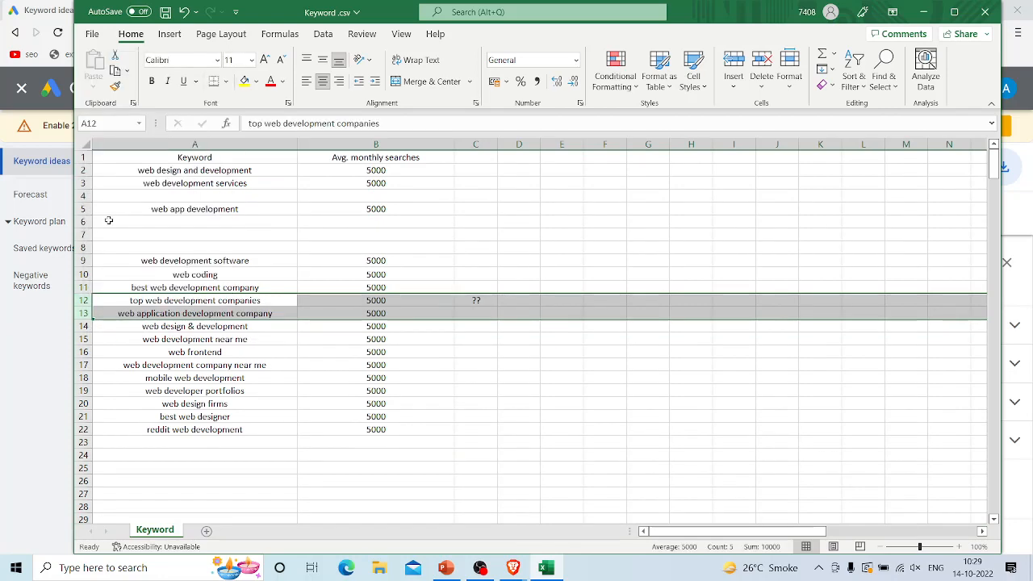
# Step: Delete the empty rows 6 through 8 and the empty row 4 so the keyword list is continuous
pyautogui.moveTo(84, 221); pyautogui.dragTo(84, 247)
pyautogui.rightClick(89, 234)
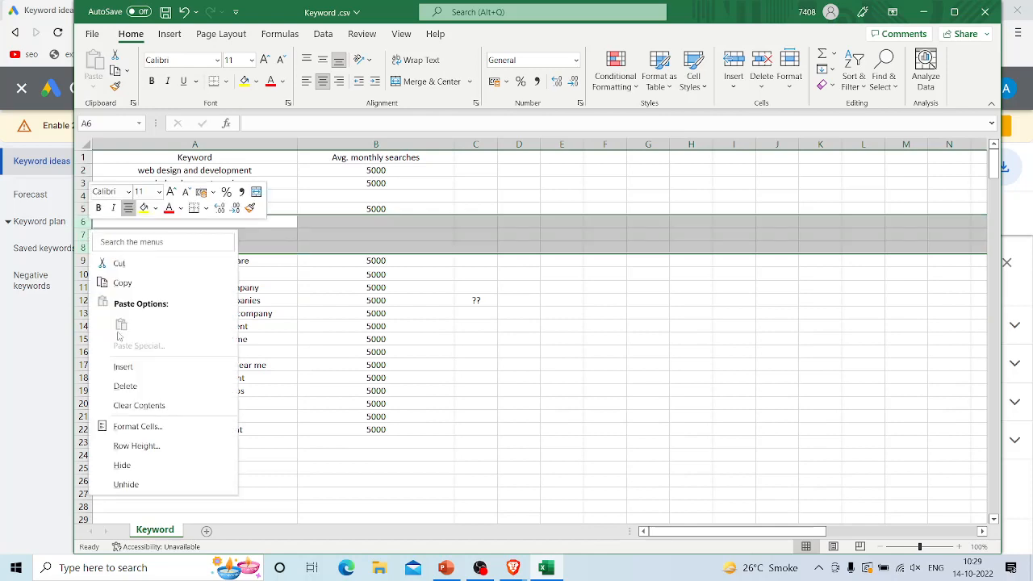
pyautogui.click(125, 386)
pyautogui.rightClick(80, 196)
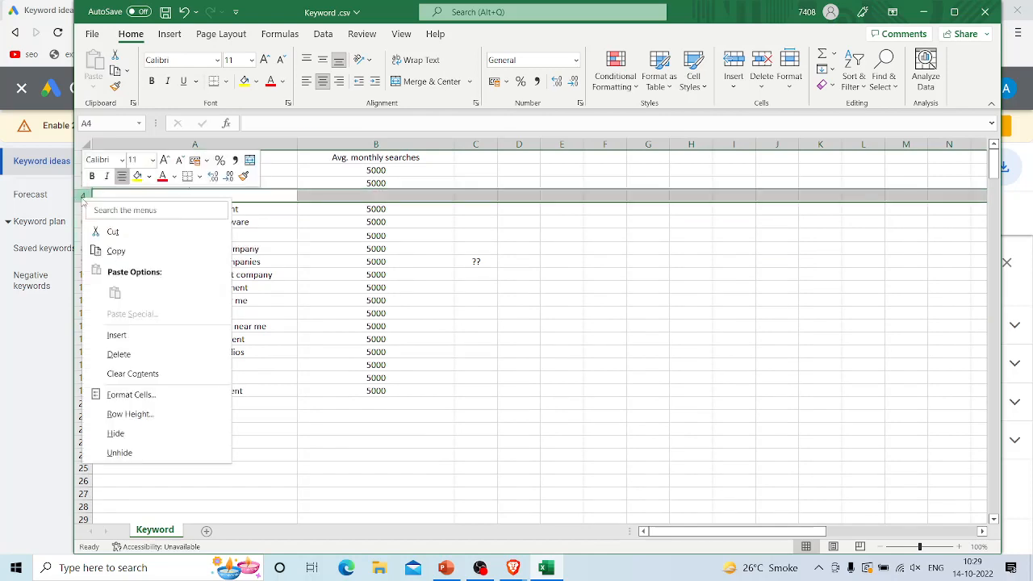
pyautogui.click(129, 355)
pyautogui.click(585, 334)
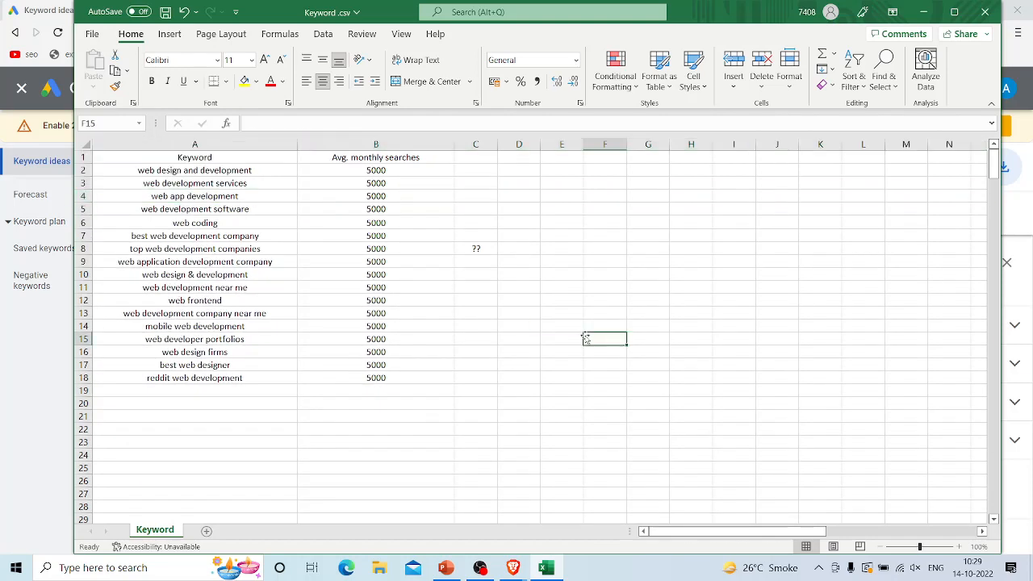
# Step: Clear the "??" mark in cell C8 beside "top web development companies"
pyautogui.click(490, 250)
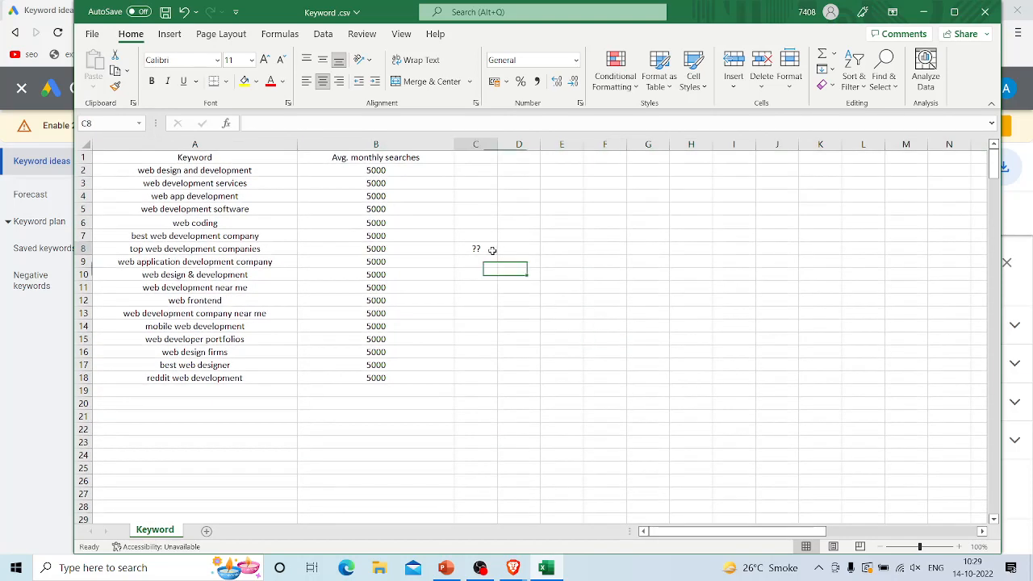
pyautogui.press('Delete')
pyautogui.click(457, 171)
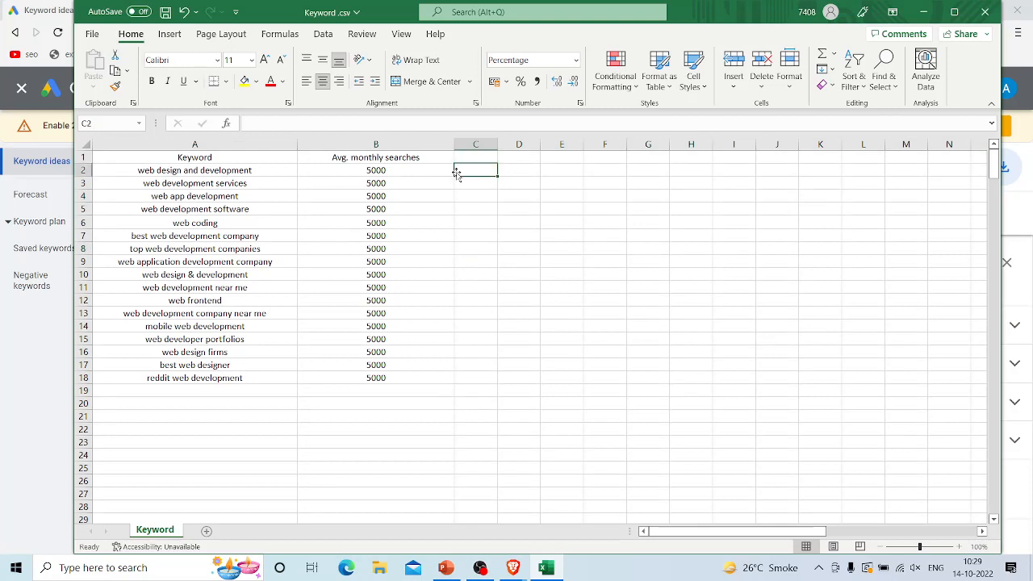
# Step: Insert a new row above the header row and enter "google" in cell B1
pyautogui.rightClick(82, 158)
pyautogui.click(143, 299)
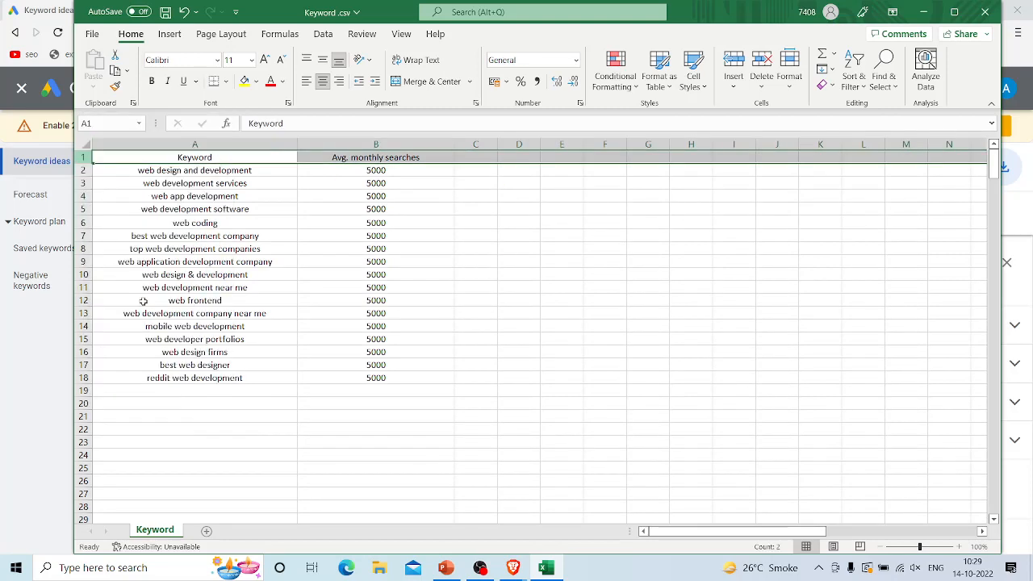
pyautogui.click(385, 159)
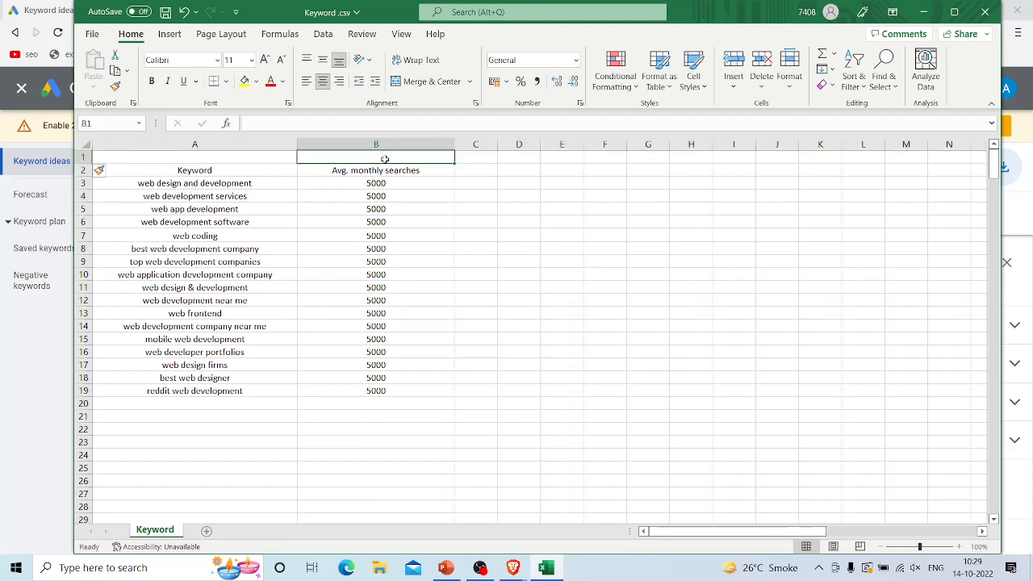
pyautogui.write('google')
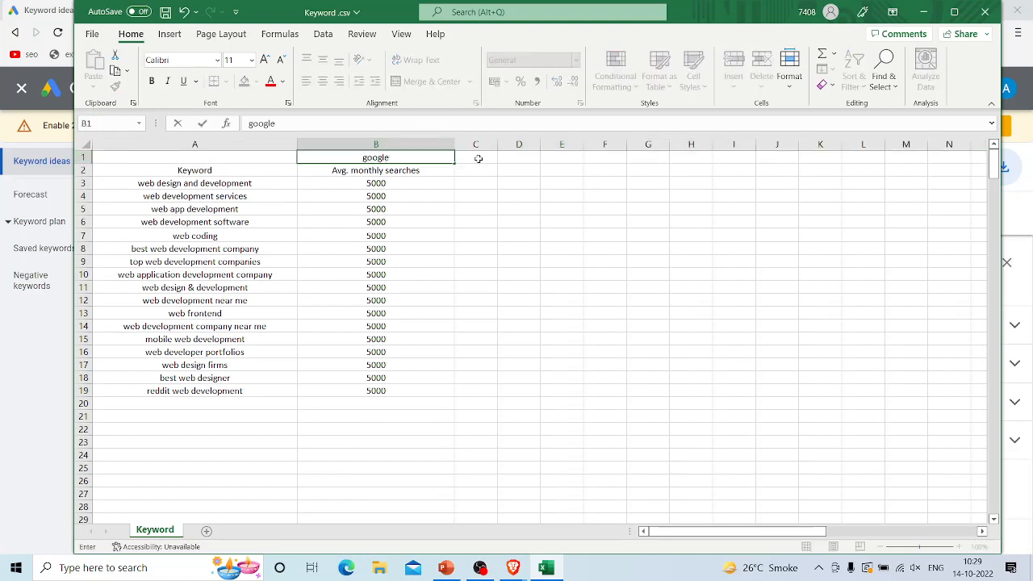
# Step: Merge and center cells C1 and D1 and enter "semrush" as their heading
pyautogui.moveTo(478, 159); pyautogui.dragTo(519, 159)
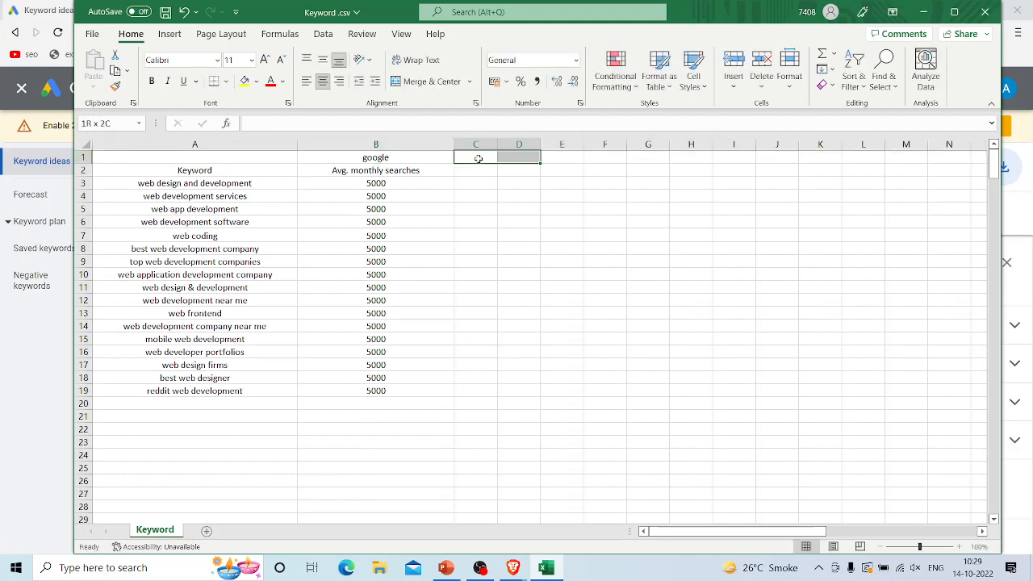
pyautogui.click(424, 81)
pyautogui.write('sem')
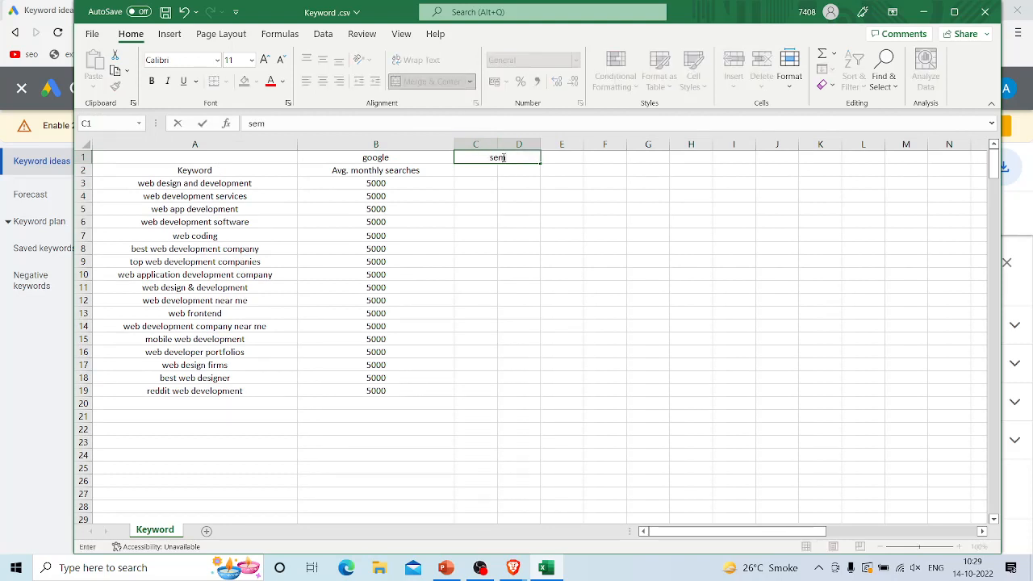
pyautogui.write('rush')
# Step: Enter the subheadings "vol" in cell C2 and "comp" in cell D2
pyautogui.click(479, 176)
pyautogui.write('vol')
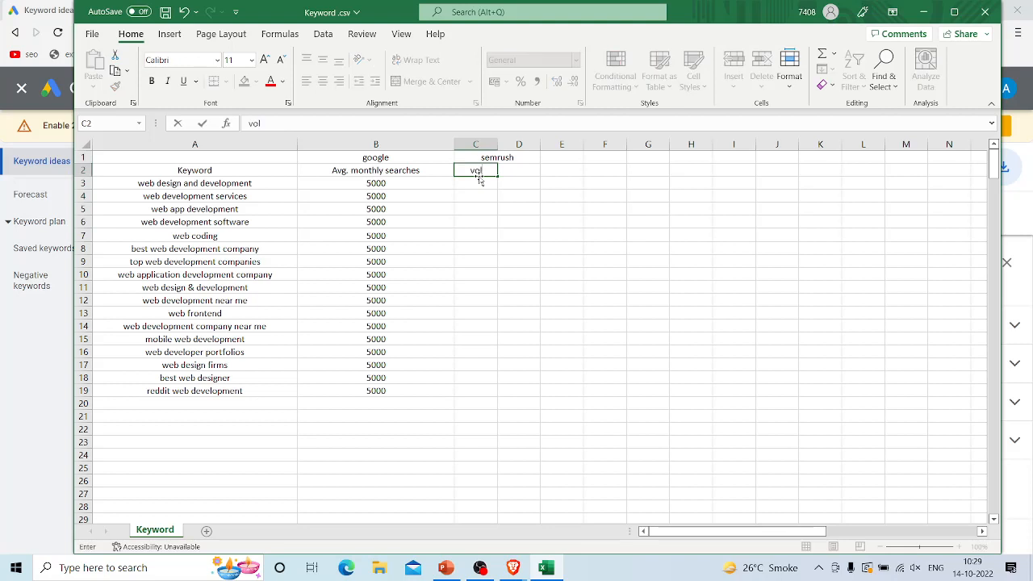
pyautogui.click(503, 166)
pyautogui.write('comp')
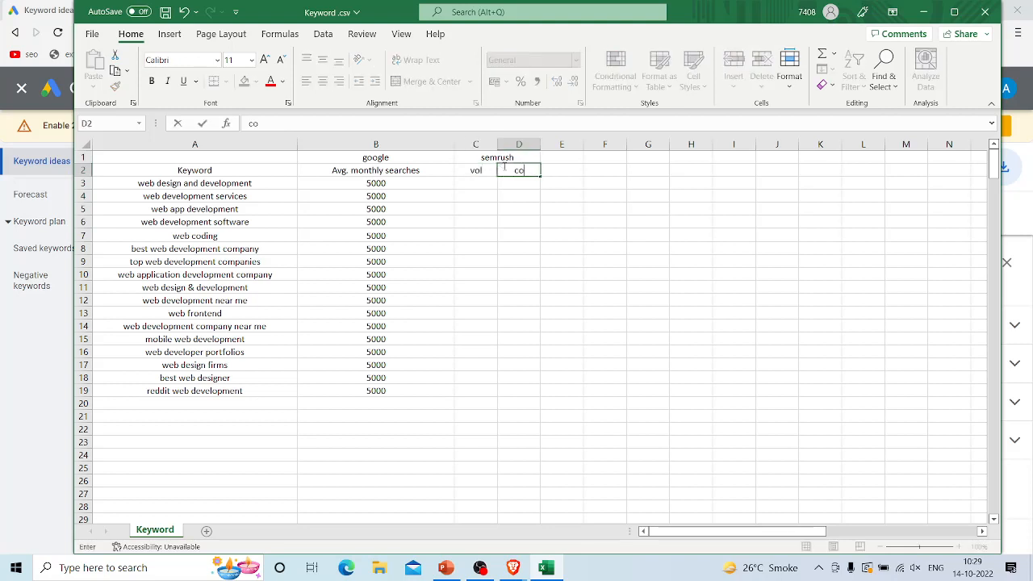
pyautogui.click(861, 349)
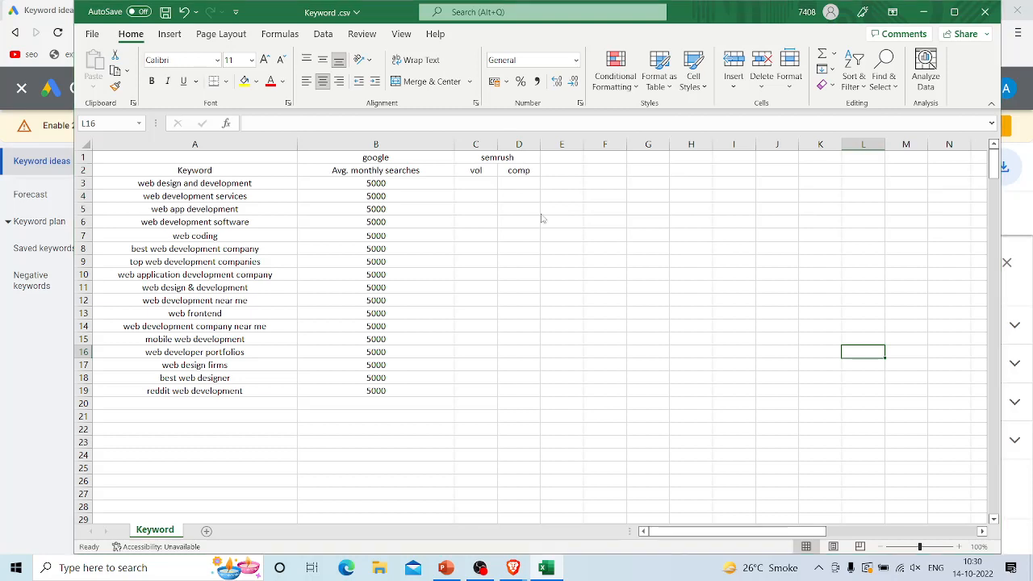
# Step: Switch to the Brave browser and search Google for "semrush keyword planner" in a new tab
pyautogui.hotkey('alt', 'Tab')
pyautogui.hotkey('alt', 'shift', 'Tab')
pyautogui.hotkey('alt', 'Tab')
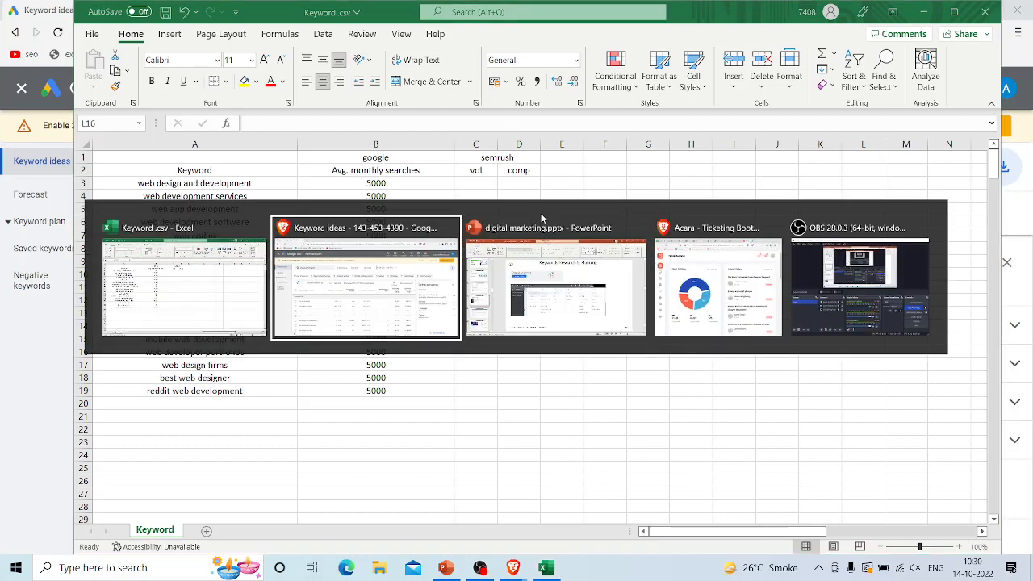
pyautogui.click(179, 8)
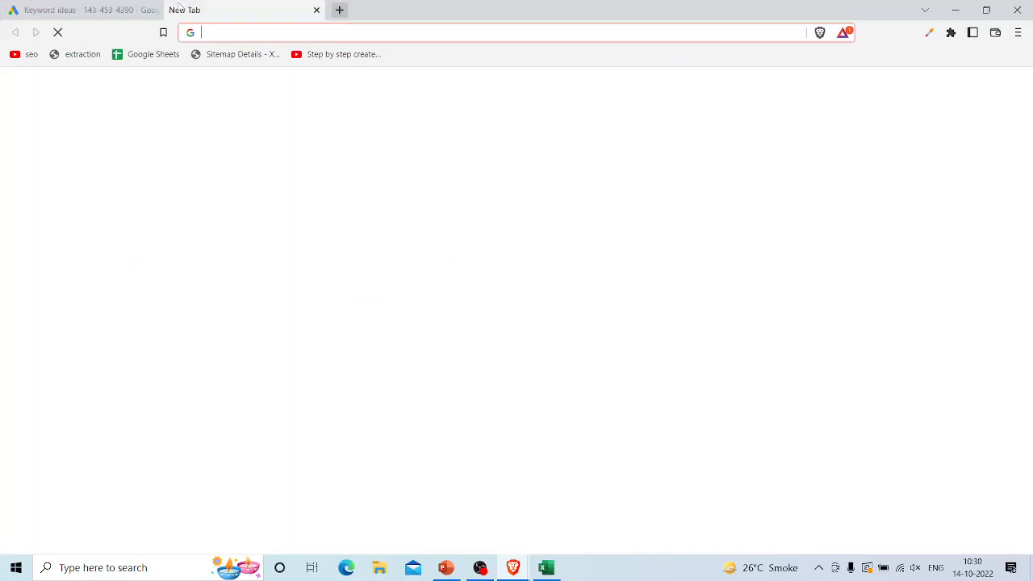
pyautogui.write('semru')
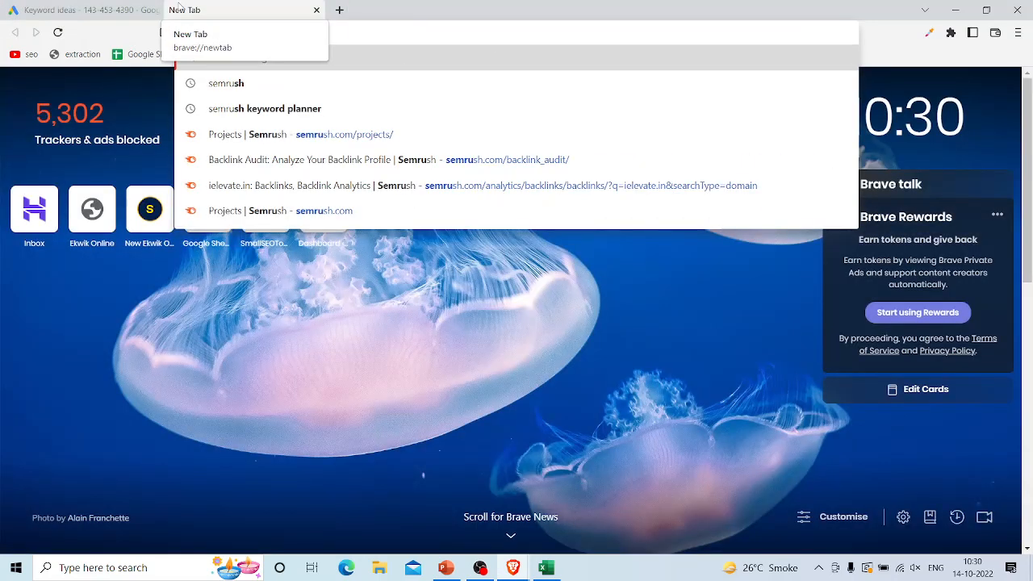
pyautogui.press('Down')
pyautogui.press('Down')
pyautogui.press('Return')
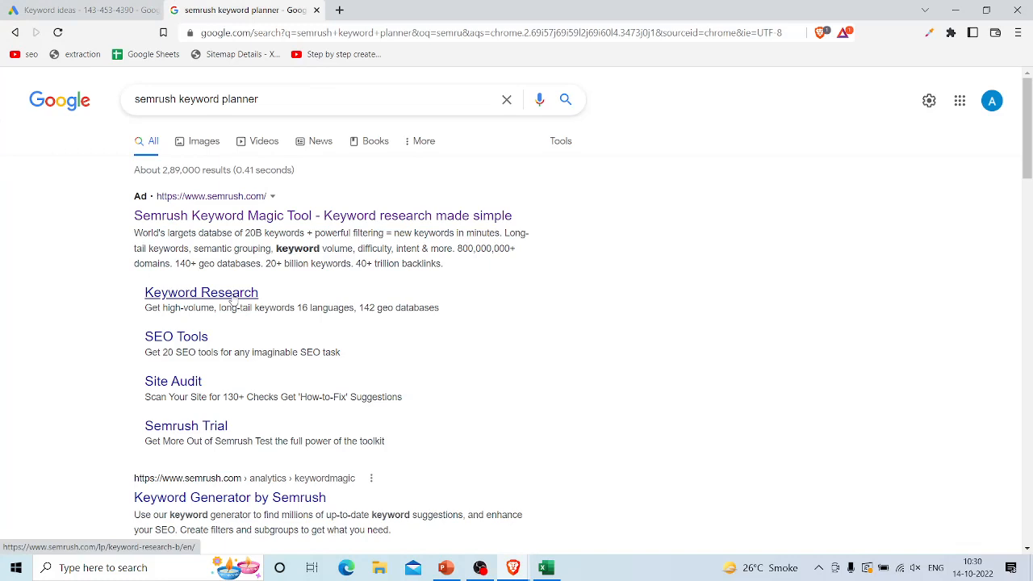
# Step: Open the Semrush Keyword Magic Tool from the search results, sign in with the Google account and skip the trial
pyautogui.click(235, 221)
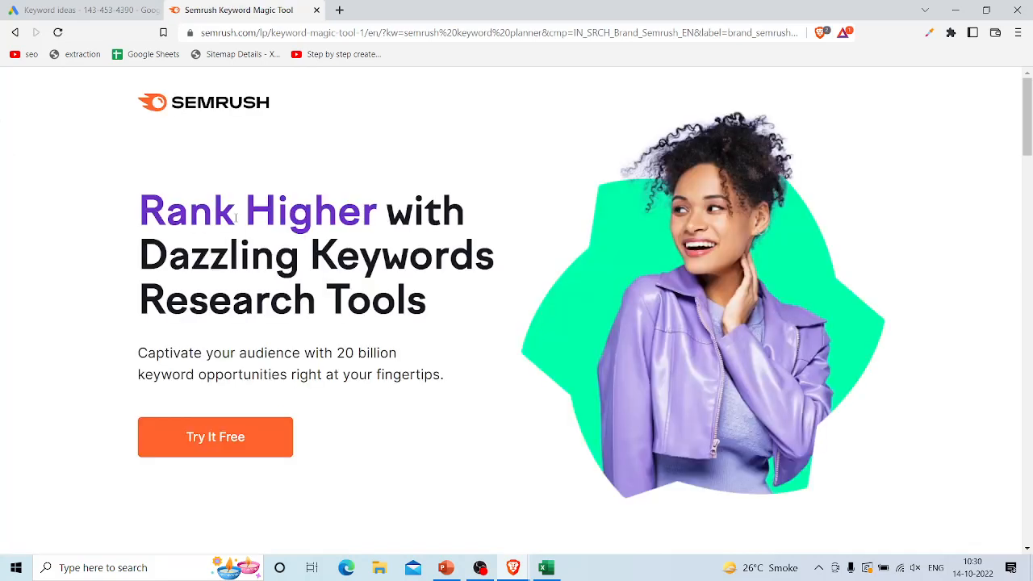
pyautogui.click(275, 435)
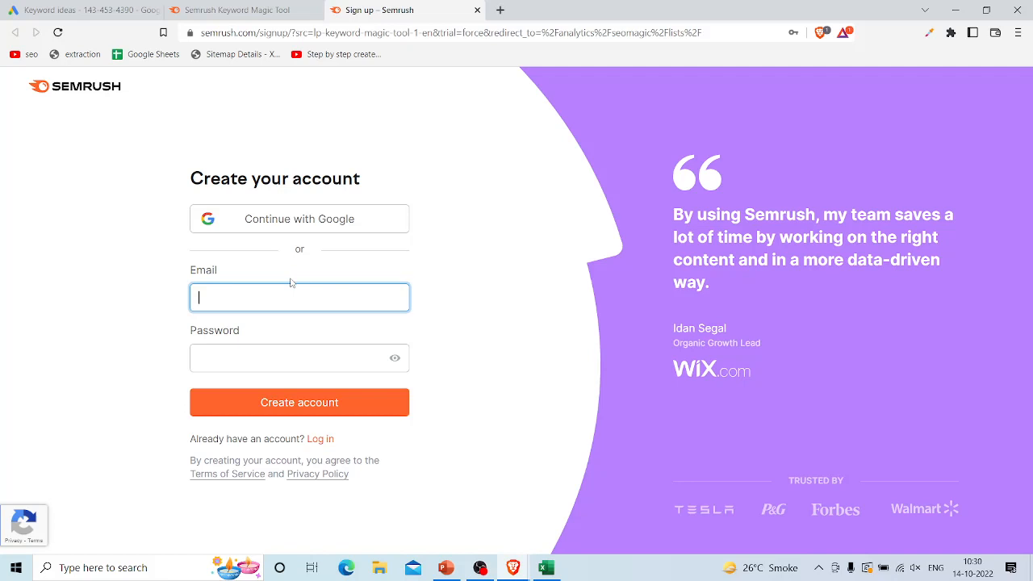
pyautogui.click(290, 227)
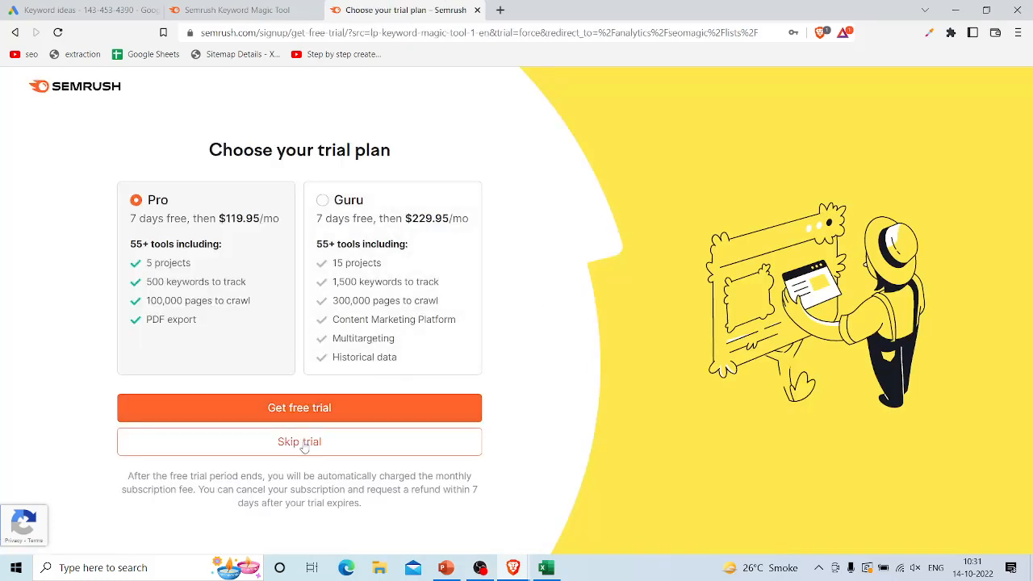
pyautogui.click(315, 445)
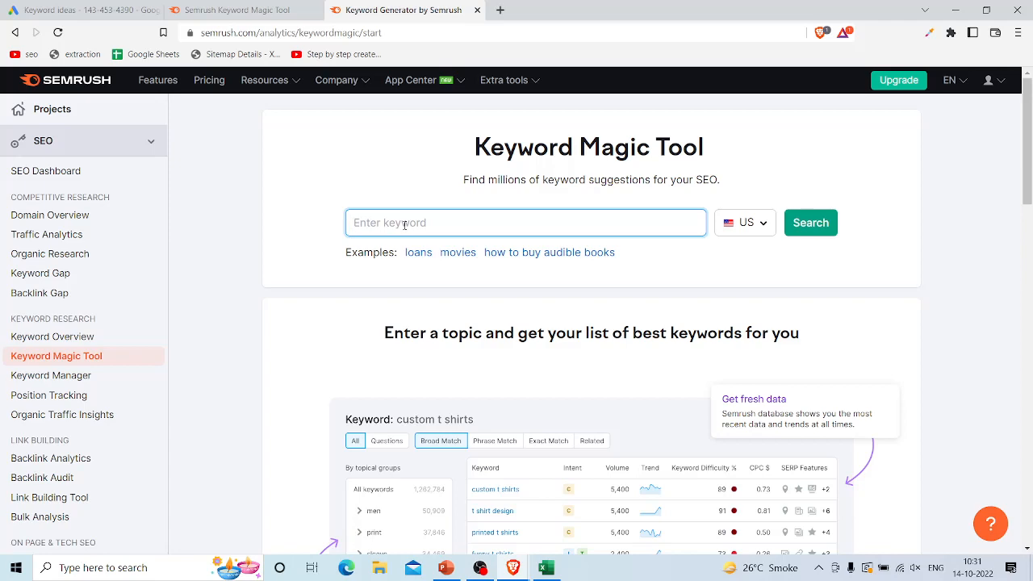
# Step: Copy "web design and development" from cell A3 of the Excel keyword sheet and search for it in the Semrush Keyword Magic Tool
pyautogui.hotkey('alt', 'Tab')
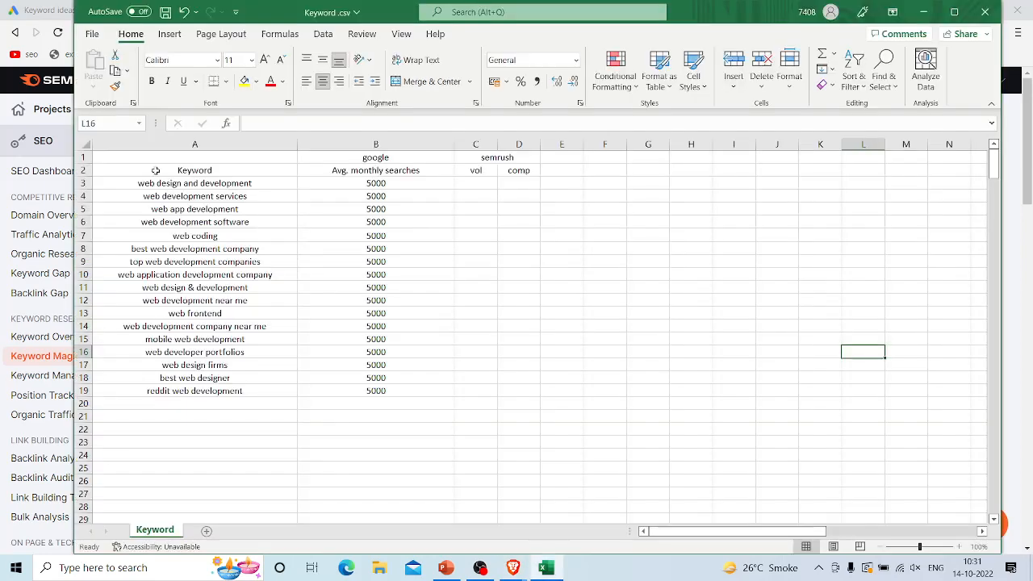
pyautogui.click(151, 184)
pyautogui.hotkey('ctrl', 'a')
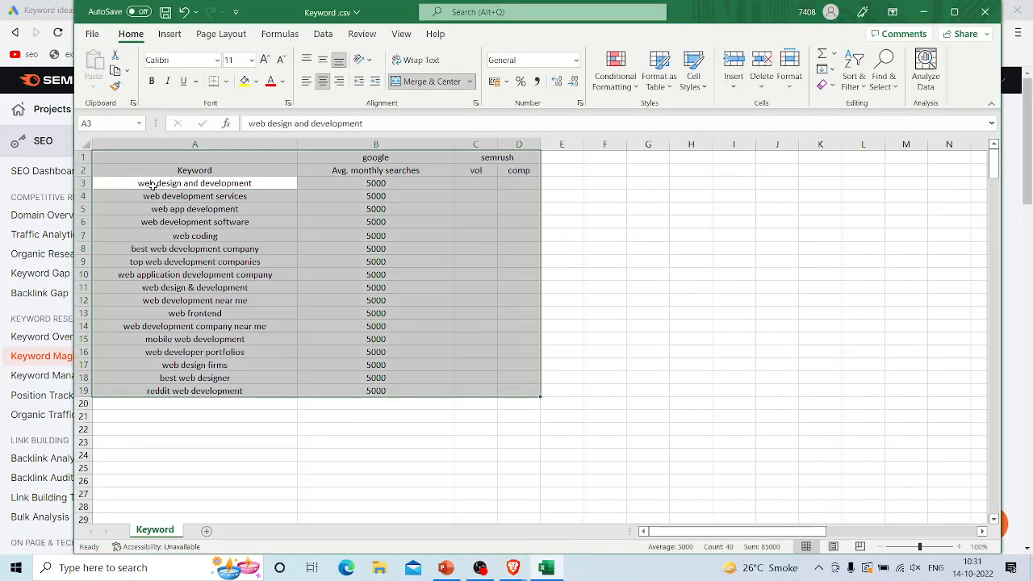
pyautogui.doubleClick(153, 186)
pyautogui.hotkey('ctrl', 'a')
pyautogui.hotkey('ctrl', 'c')
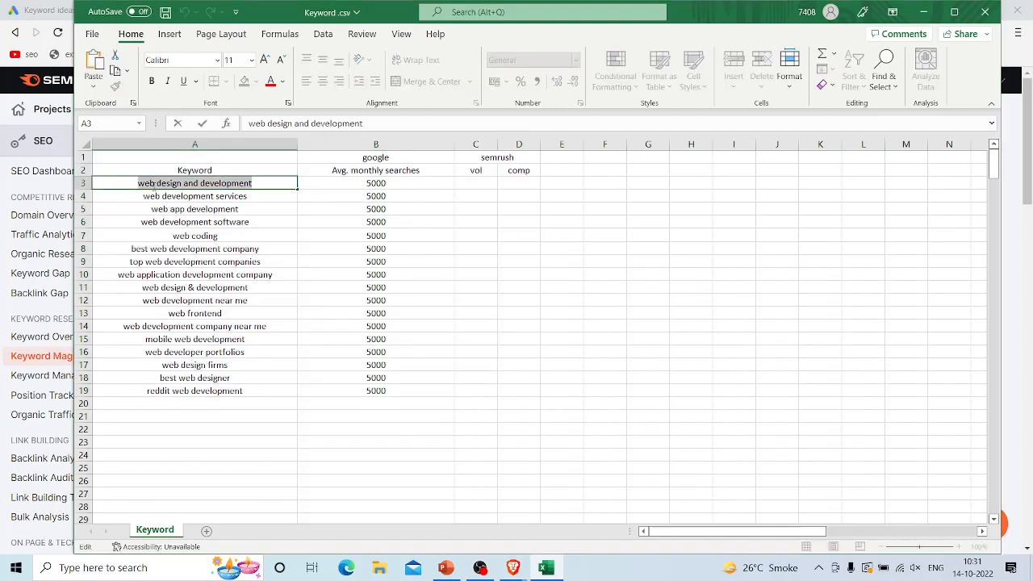
pyautogui.hotkey('alt', 'Tab')
pyautogui.hotkey('ctrl', 'v')
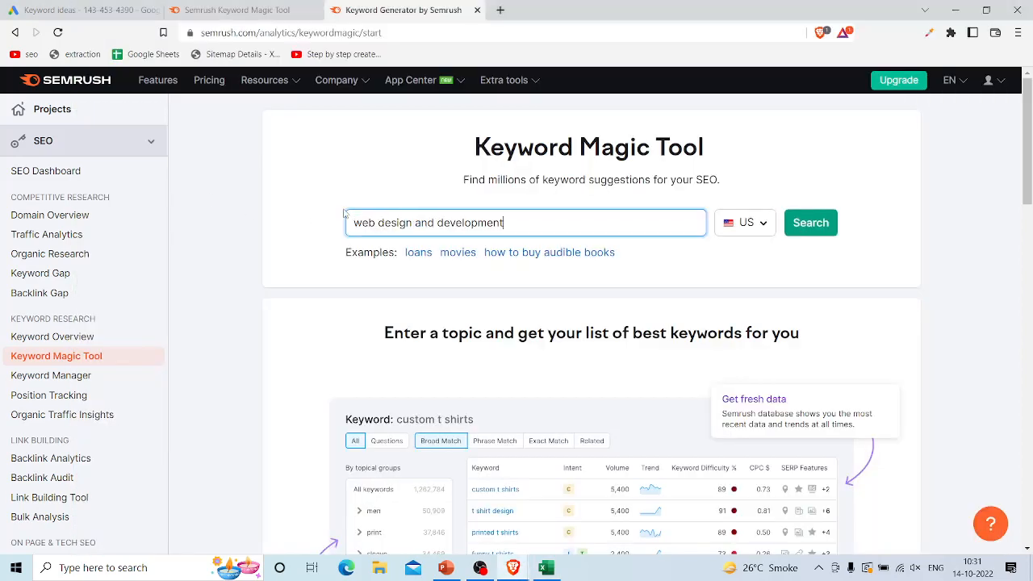
pyautogui.click(810, 223)
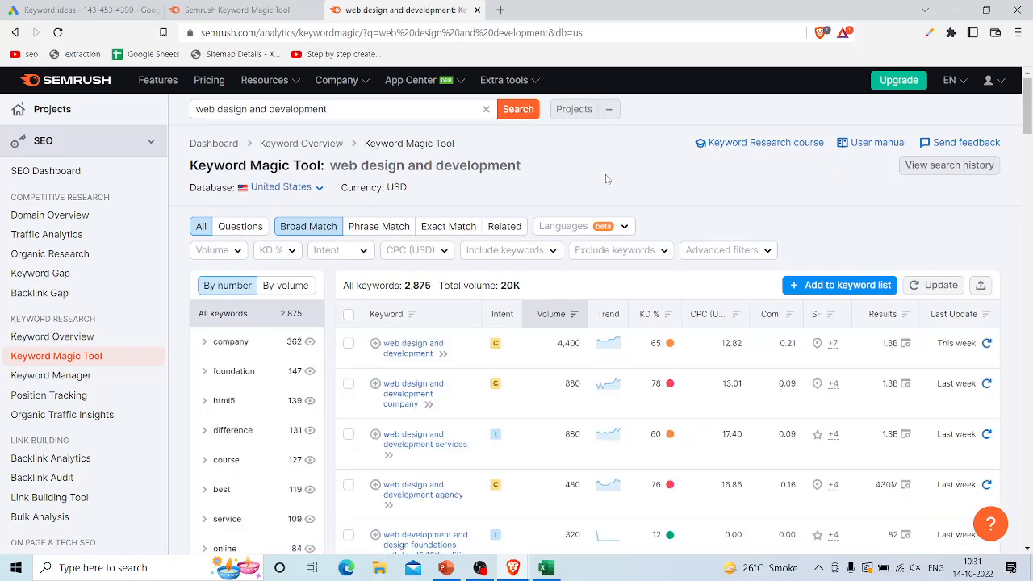
# Step: Open the Keyword Overview for "web design and development" and examine its US volume, keyword difficulty and global volume
pyautogui.scroll(-1, 335, 159)
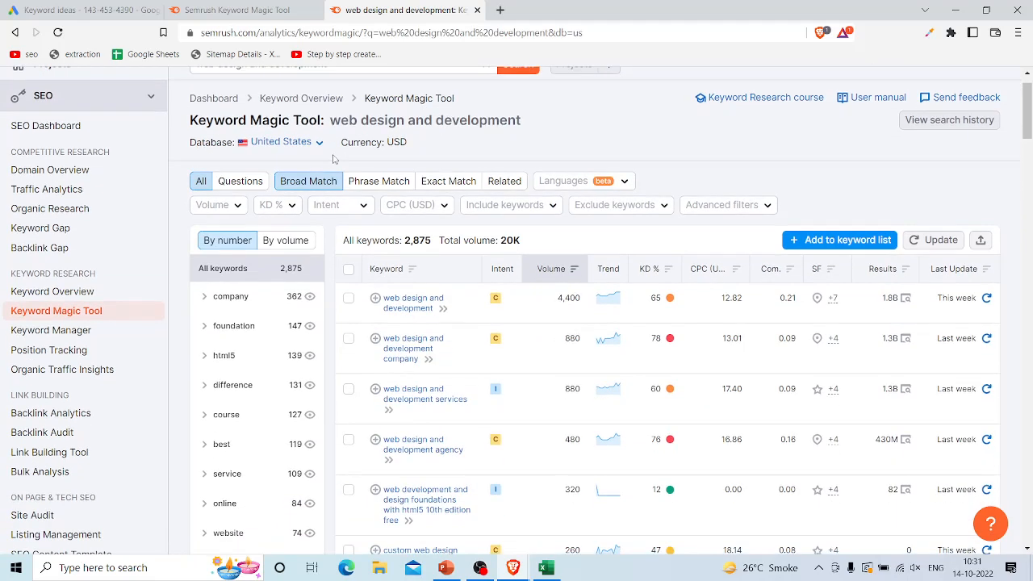
pyautogui.click(48, 295)
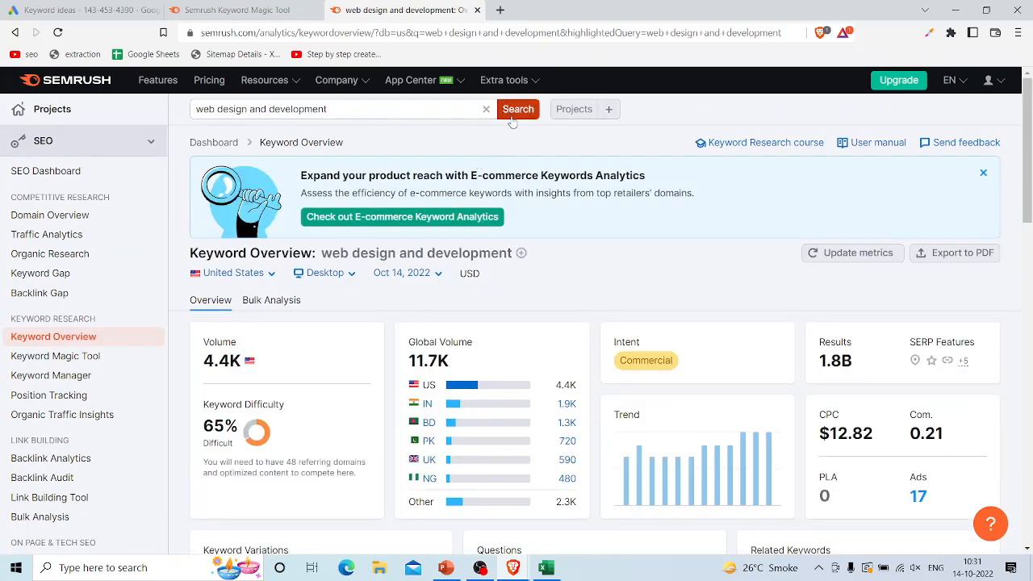
pyautogui.scroll(-2, 391, 299)
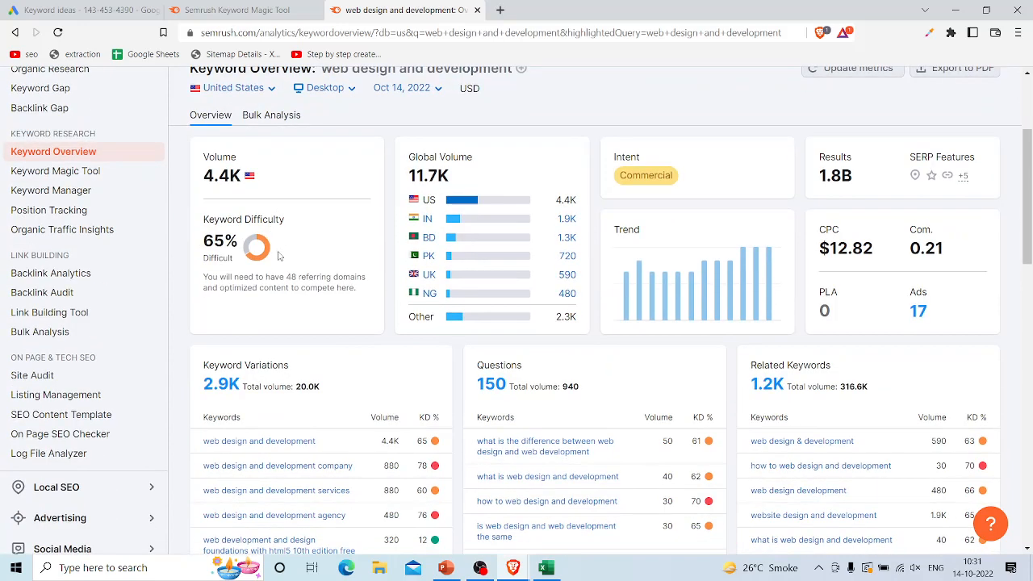
pyautogui.moveTo(240, 175); pyautogui.dragTo(199, 179)
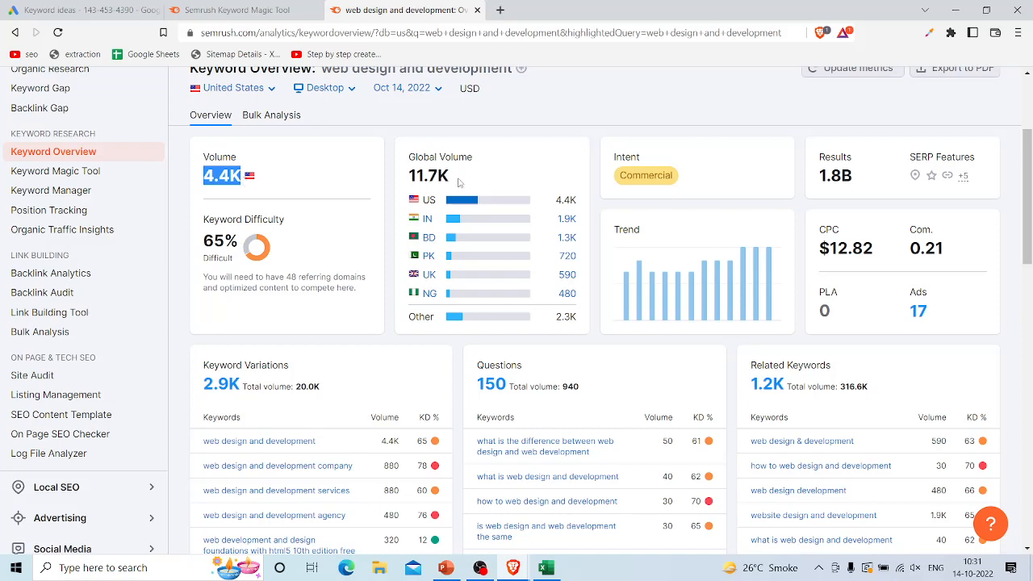
pyautogui.moveTo(458, 182); pyautogui.dragTo(410, 179)
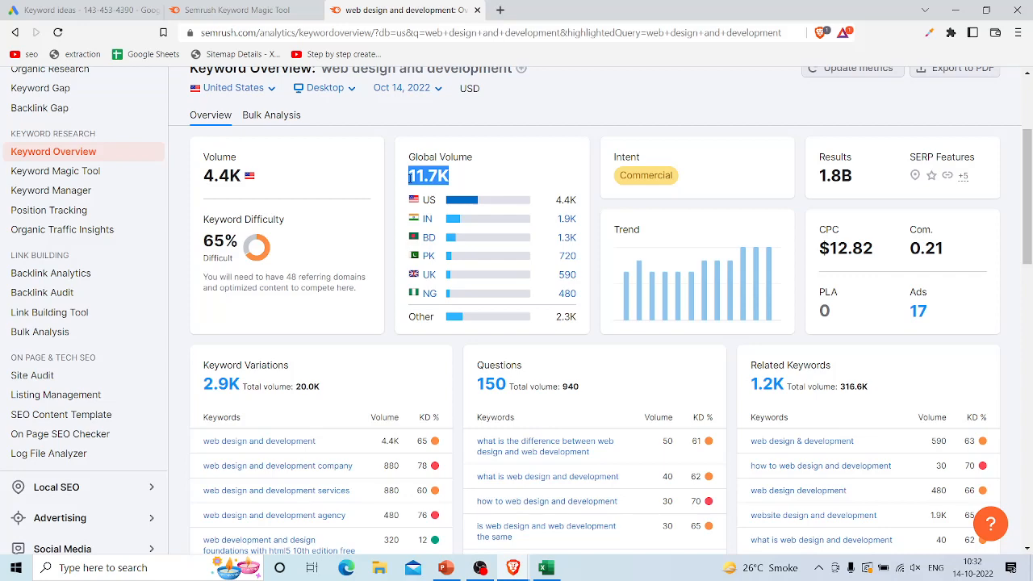
# Step: Compare the US volume with the global volume of "web design and development" and check them against the Excel keyword sheet
pyautogui.scroll(1, 410, 179)
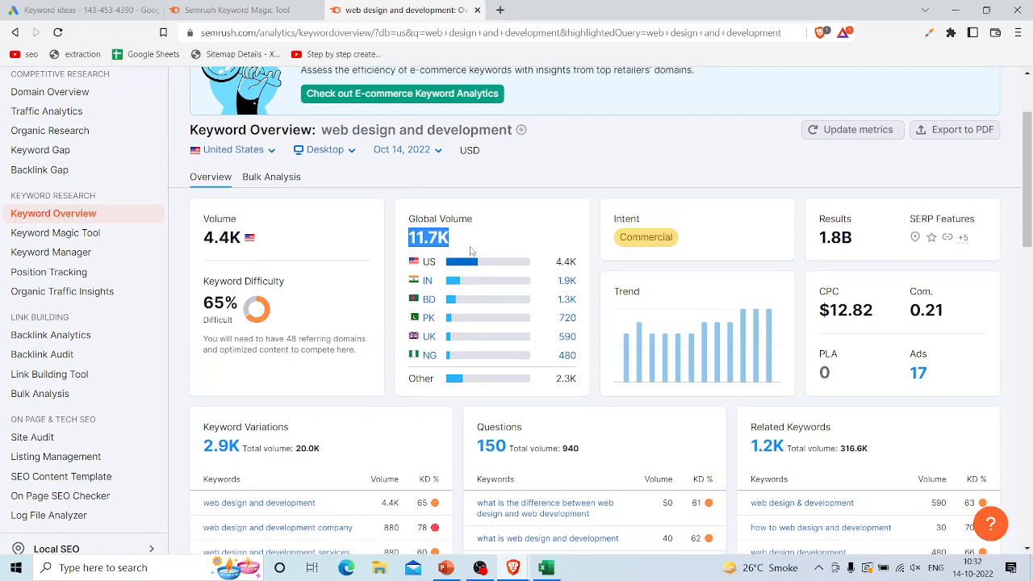
pyautogui.click(471, 250)
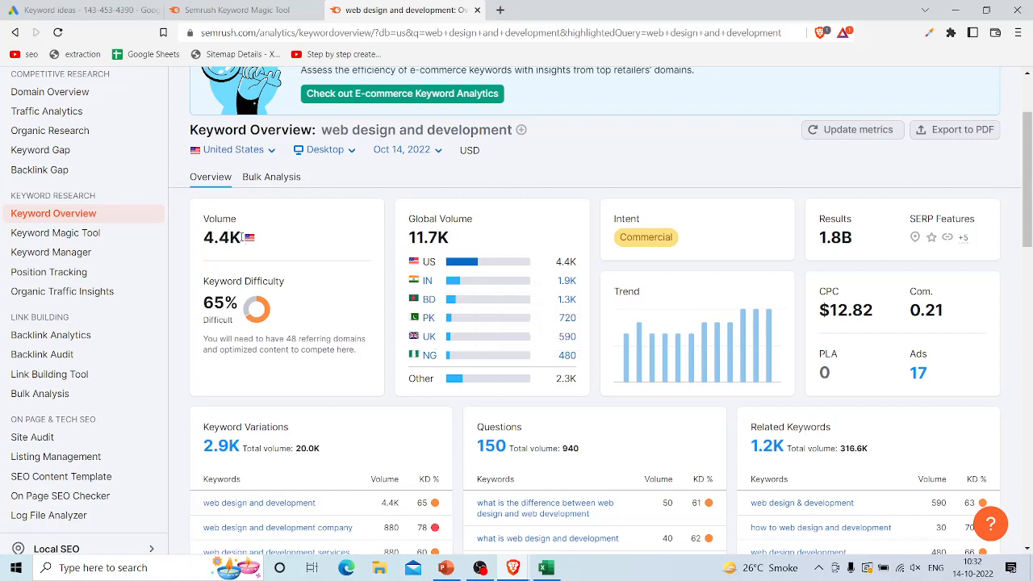
pyautogui.moveTo(242, 237); pyautogui.dragTo(199, 240)
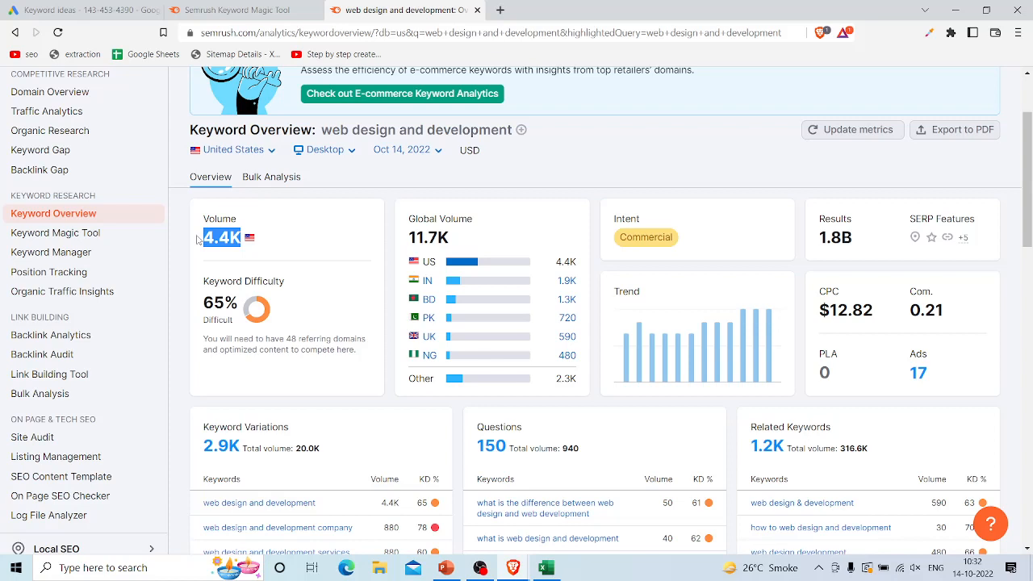
pyautogui.click(244, 238)
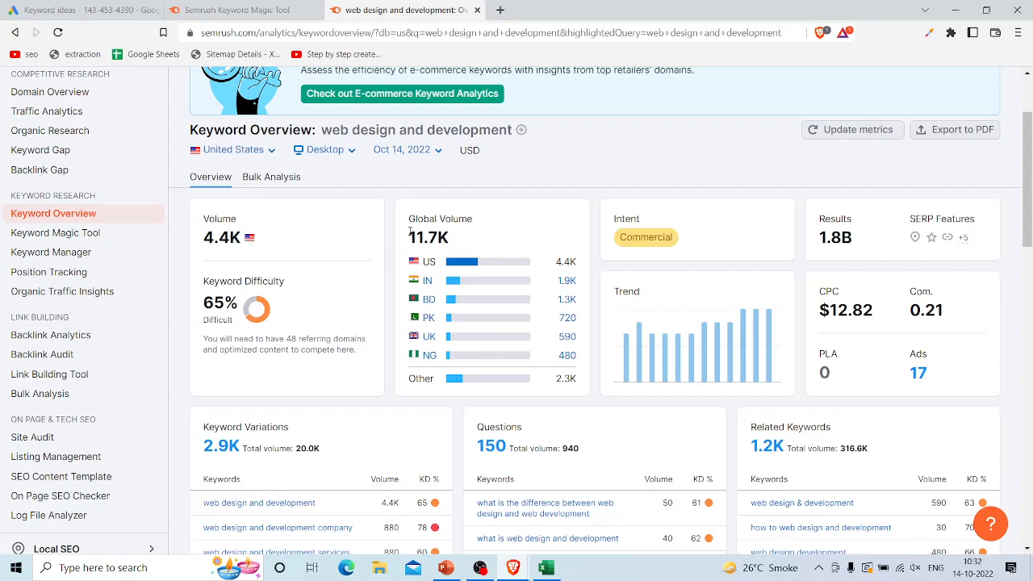
pyautogui.moveTo(409, 235); pyautogui.dragTo(462, 242)
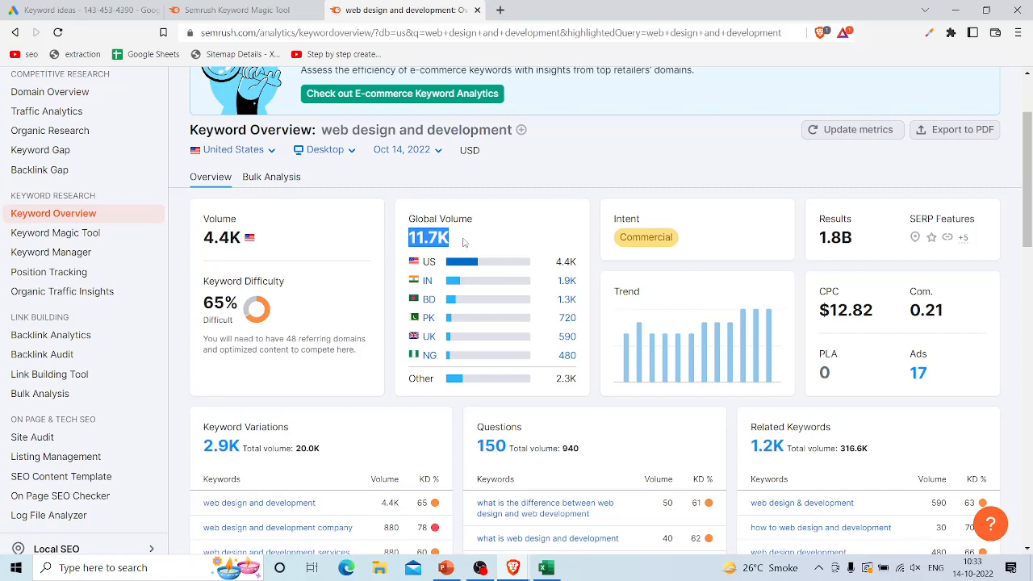
pyautogui.hotkey('alt', 'Tab')
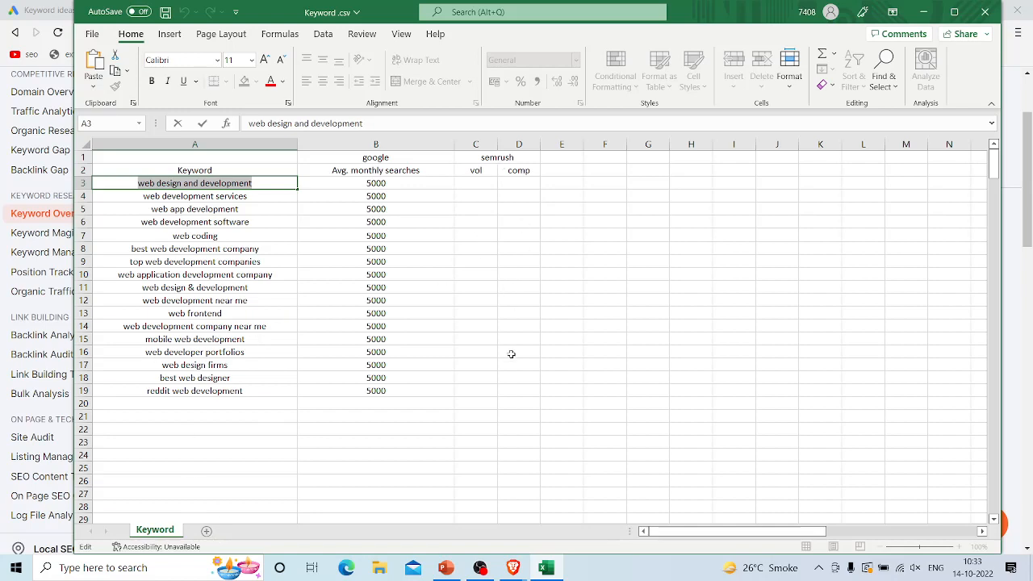
pyautogui.hotkey('alt', 'Tab')
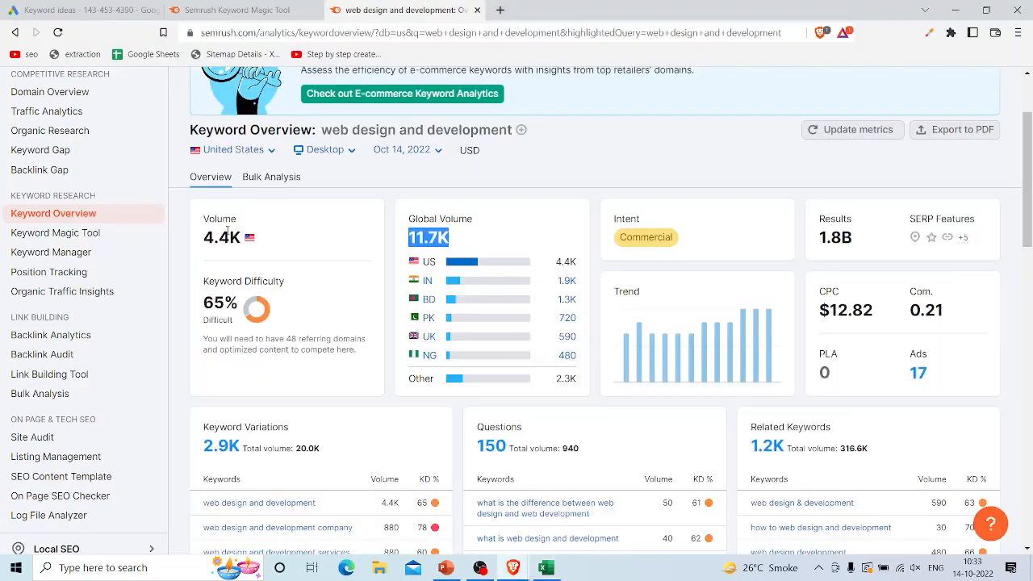
# Step: In the Excel keyword sheet, enter 4.4k% as the Semrush vol in C3 and 65% as the comp in D3
pyautogui.moveTo(204, 236); pyautogui.dragTo(269, 242)
pyautogui.hotkey('alt', 'Tab')
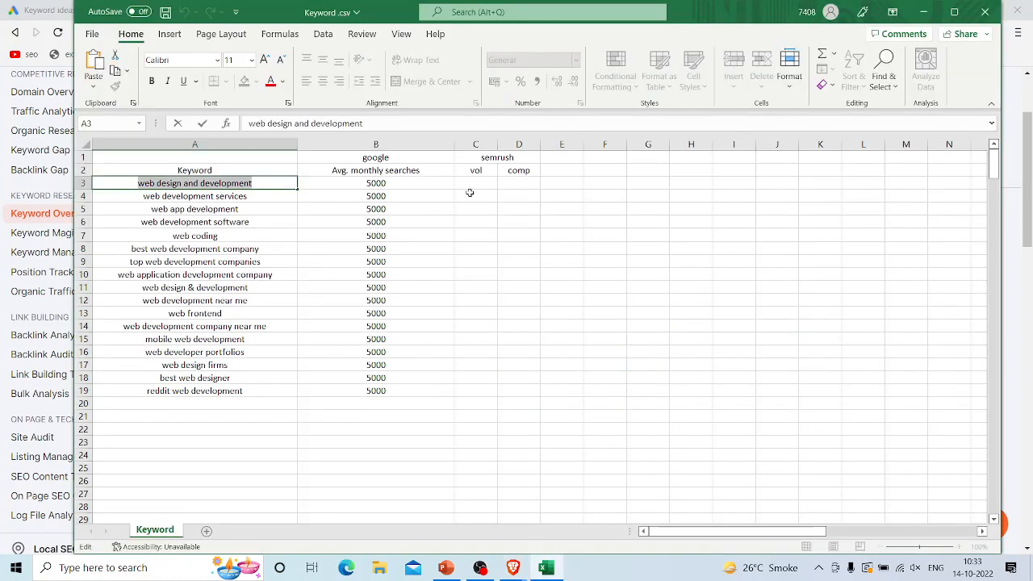
pyautogui.click(477, 183)
pyautogui.write('4.4%')
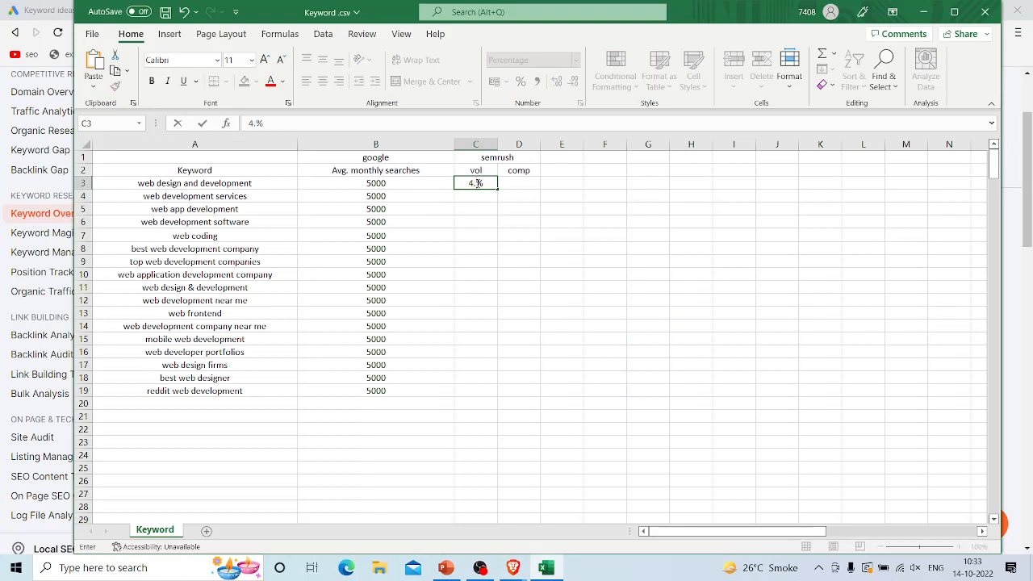
pyautogui.write('k')
pyautogui.click(523, 181)
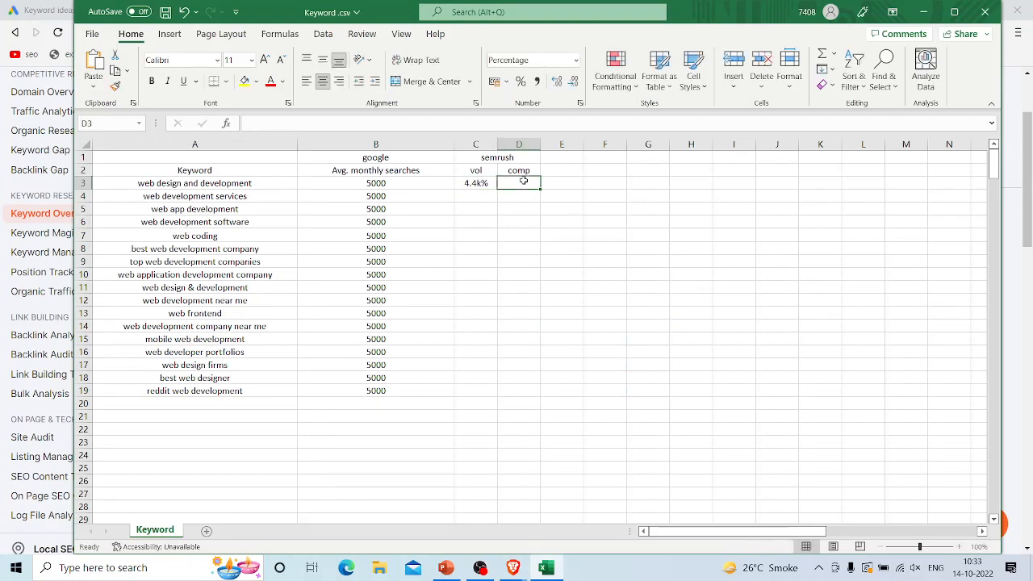
pyautogui.write('65')
pyautogui.click(596, 212)
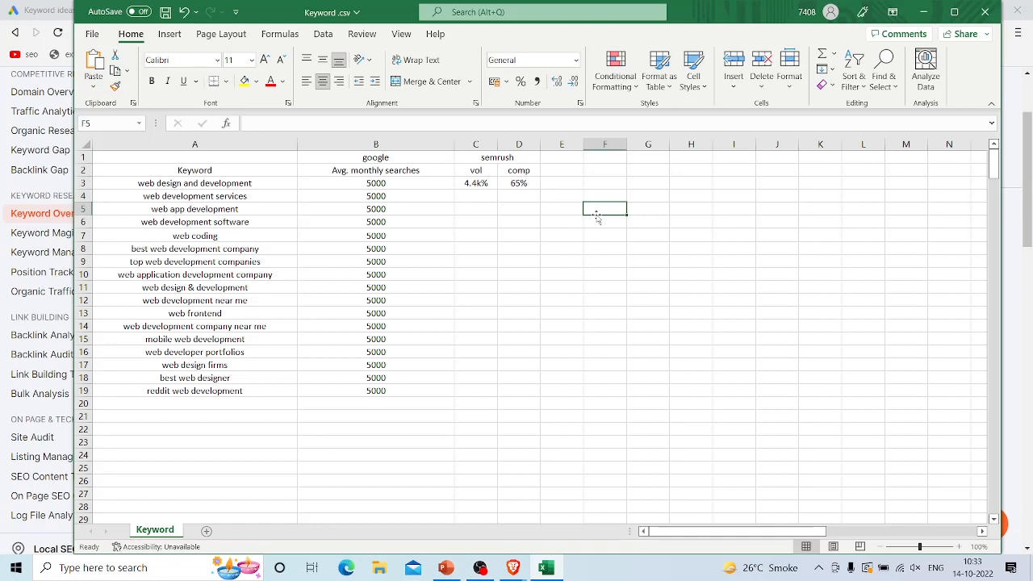
# Step: Switch back to Semrush in the Brave browser and examine the keyword difficulty, intent and trend of "web design and development"
pyautogui.hotkey('alt', 'Tab')
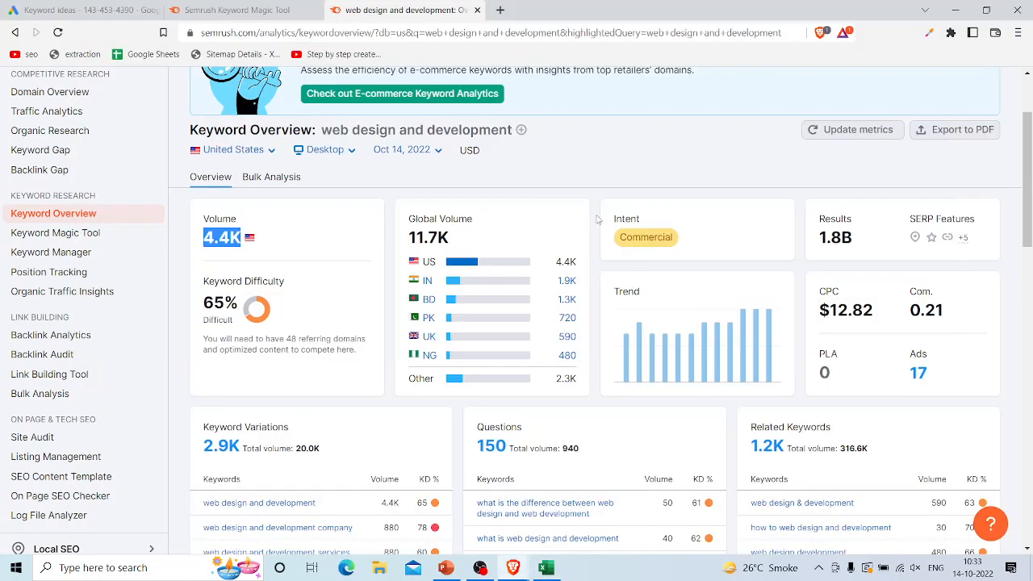
pyautogui.moveTo(204, 282); pyautogui.dragTo(285, 282)
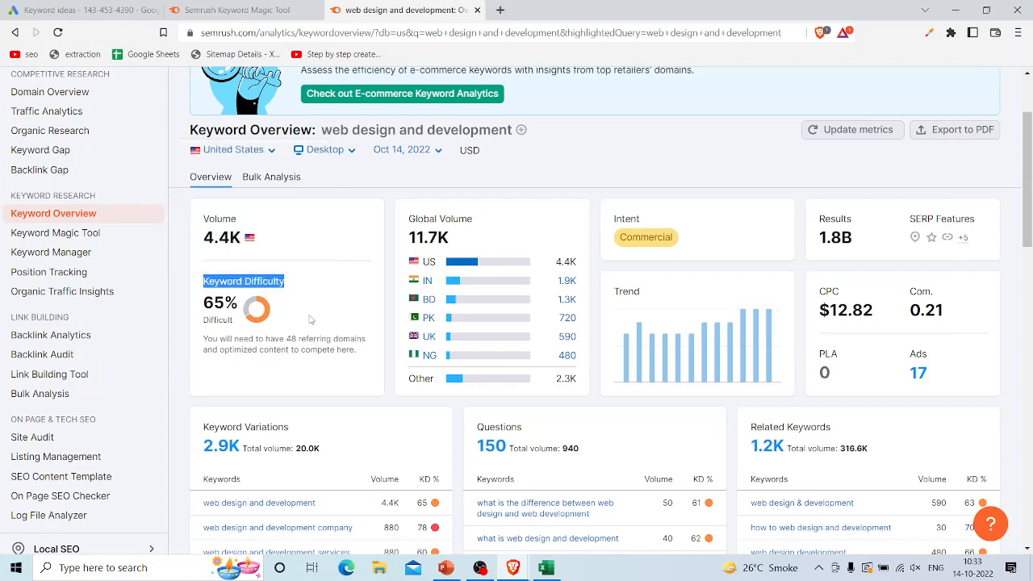
pyautogui.click(322, 326)
pyautogui.scroll(-1, 322, 326)
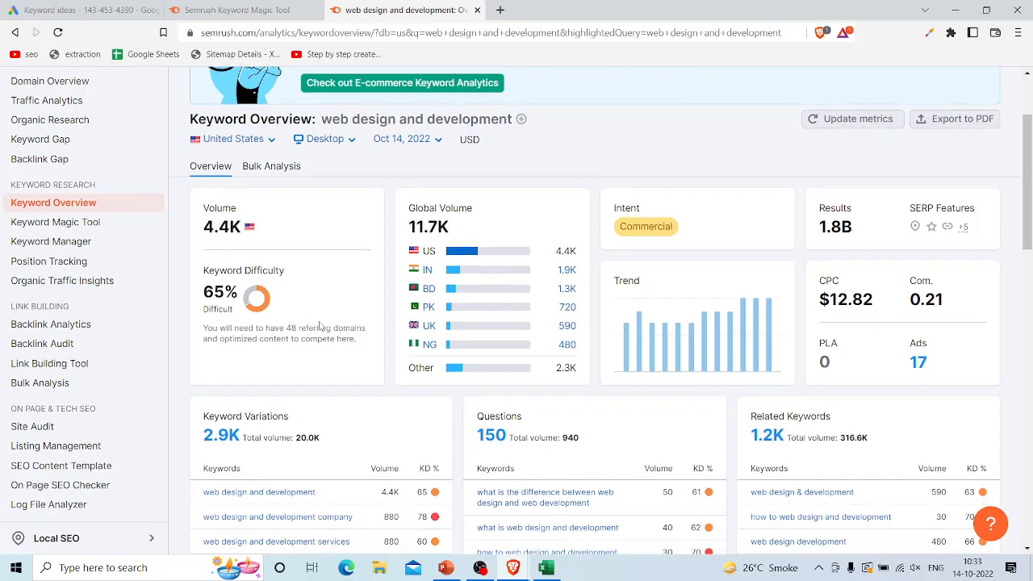
pyautogui.moveTo(673, 238)
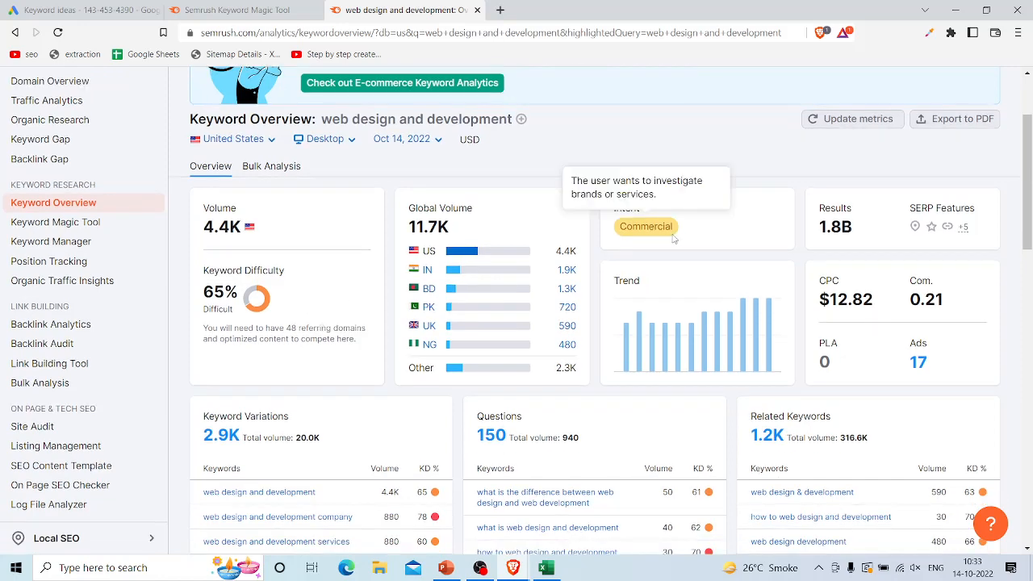
pyautogui.scroll(-1, 674, 238)
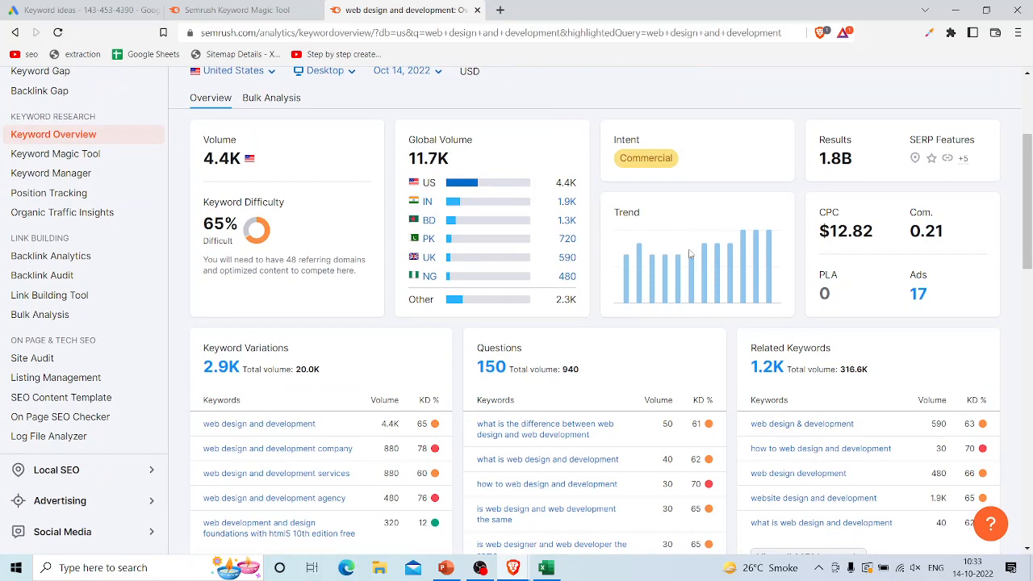
# Step: Review the Keyword Variations, Questions and Related Keywords sections of the Keyword Overview
pyautogui.scroll(-3, 690, 254)
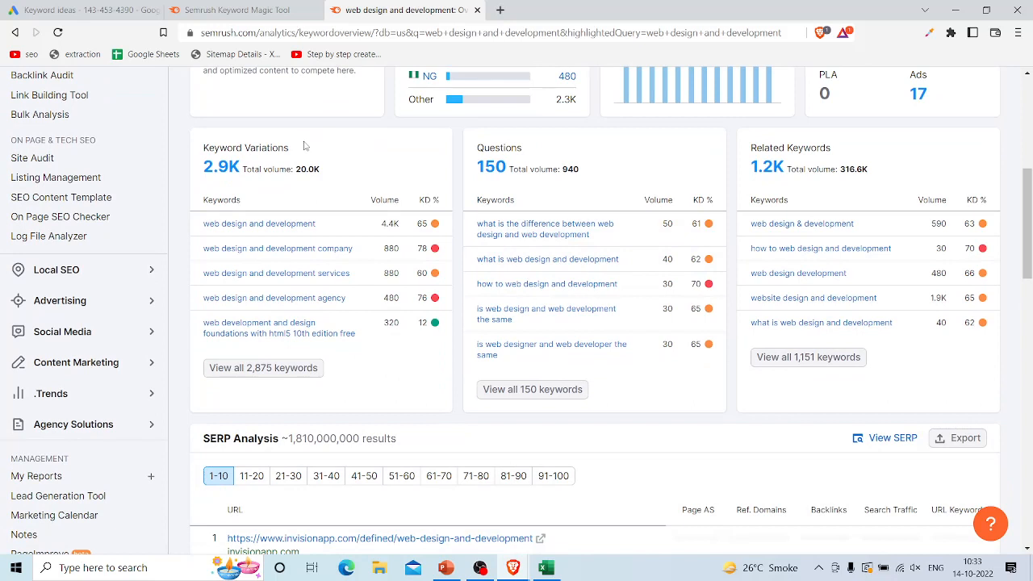
pyautogui.moveTo(305, 146); pyautogui.dragTo(186, 145)
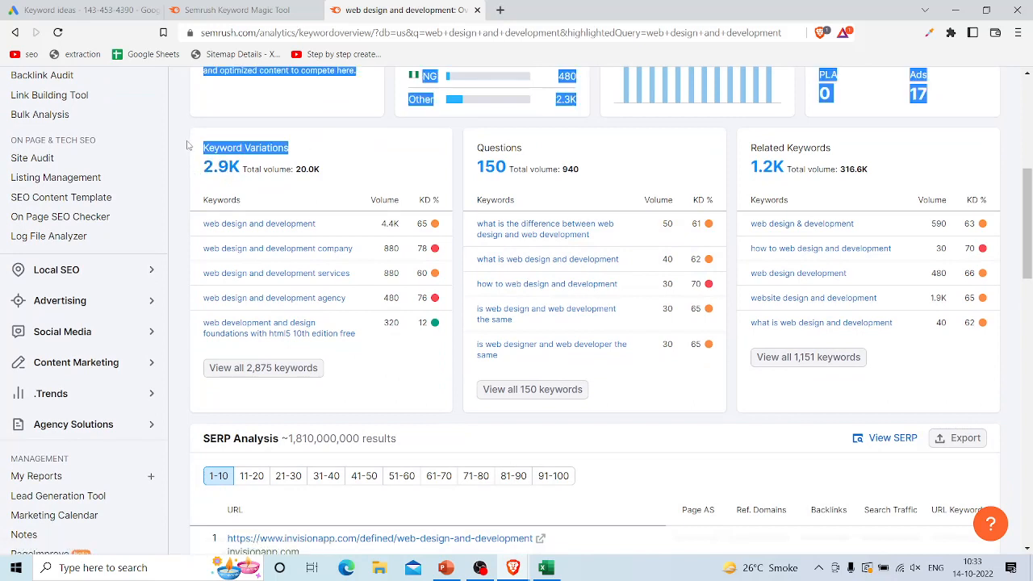
pyautogui.click(562, 192)
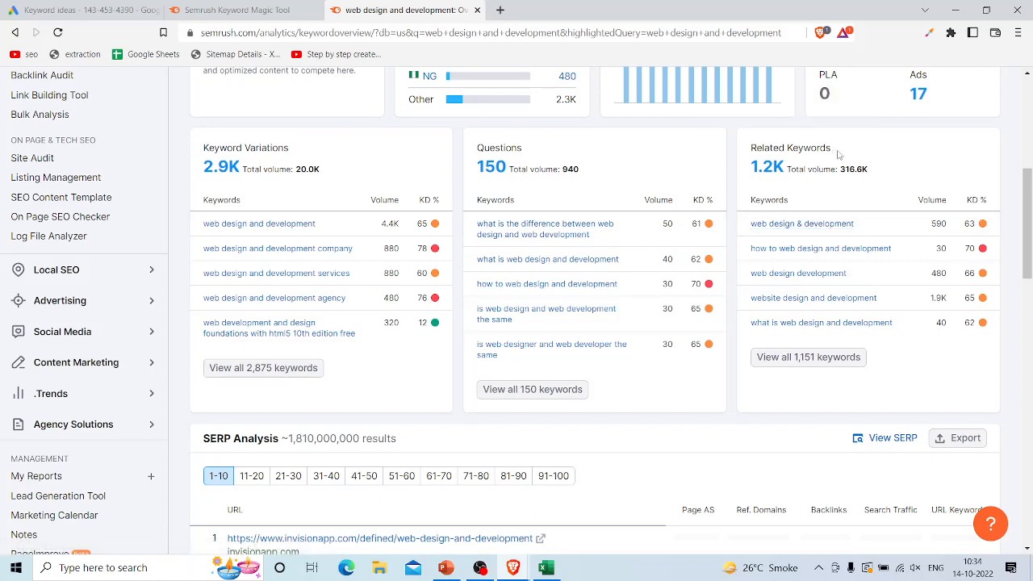
pyautogui.moveTo(833, 150); pyautogui.dragTo(750, 151)
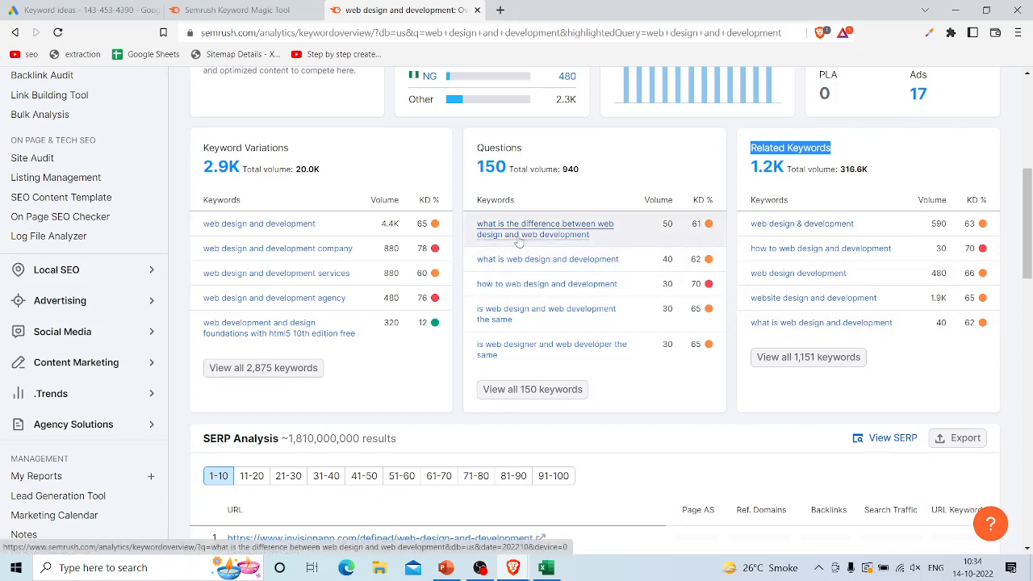
# Step: Open the full list of keyword variations for "web design and development" and examine their volumes and KD % ratings
pyautogui.click(240, 375)
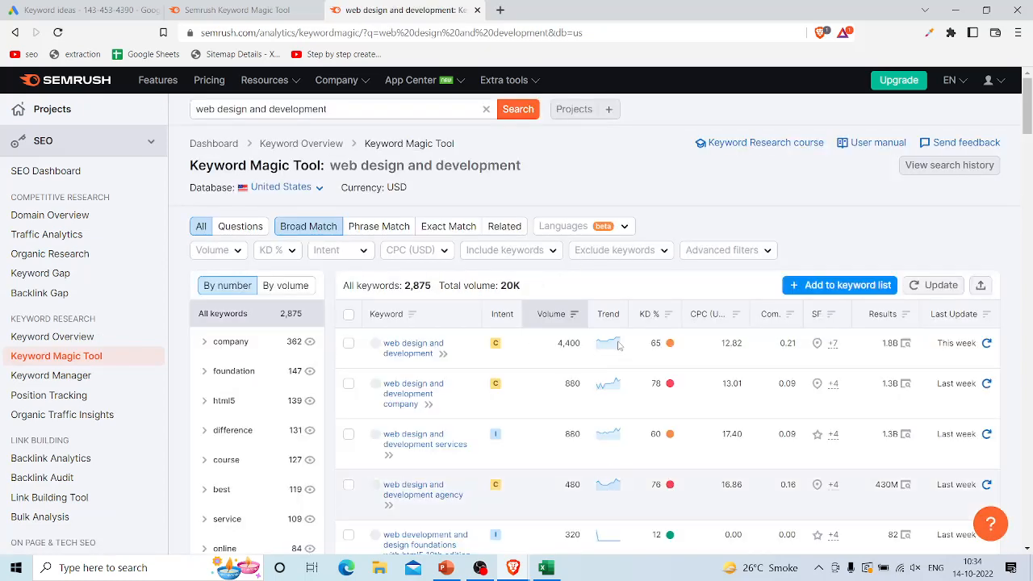
pyautogui.scroll(-9, 618, 345)
pyautogui.scroll(4, 568, 384)
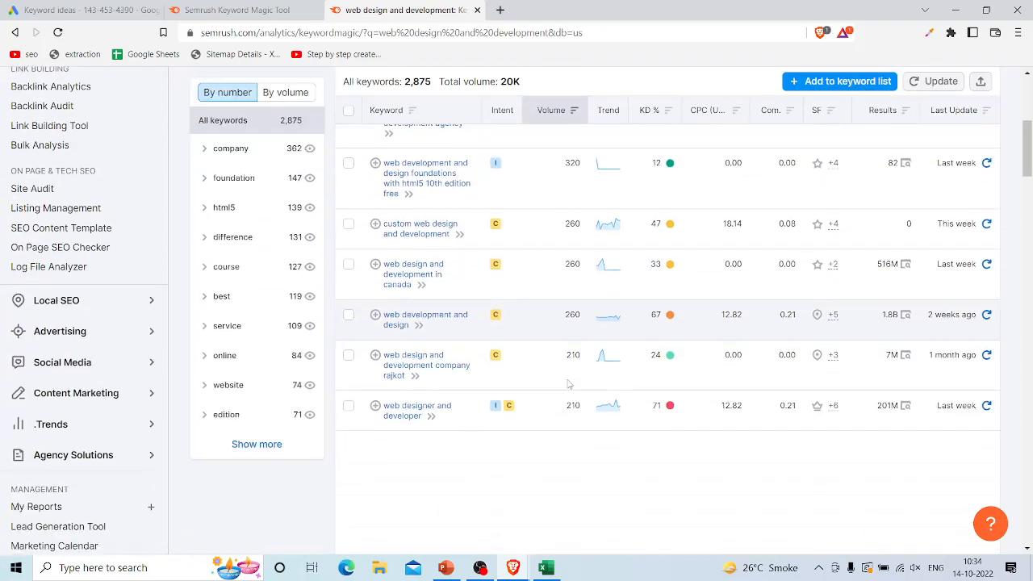
pyautogui.scroll(3, 568, 384)
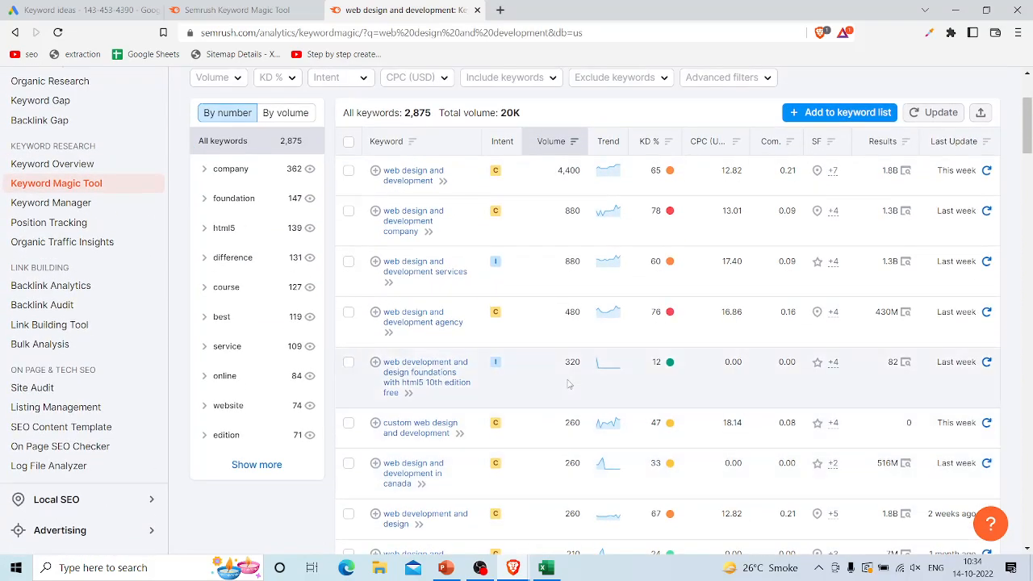
pyautogui.scroll(2, 568, 384)
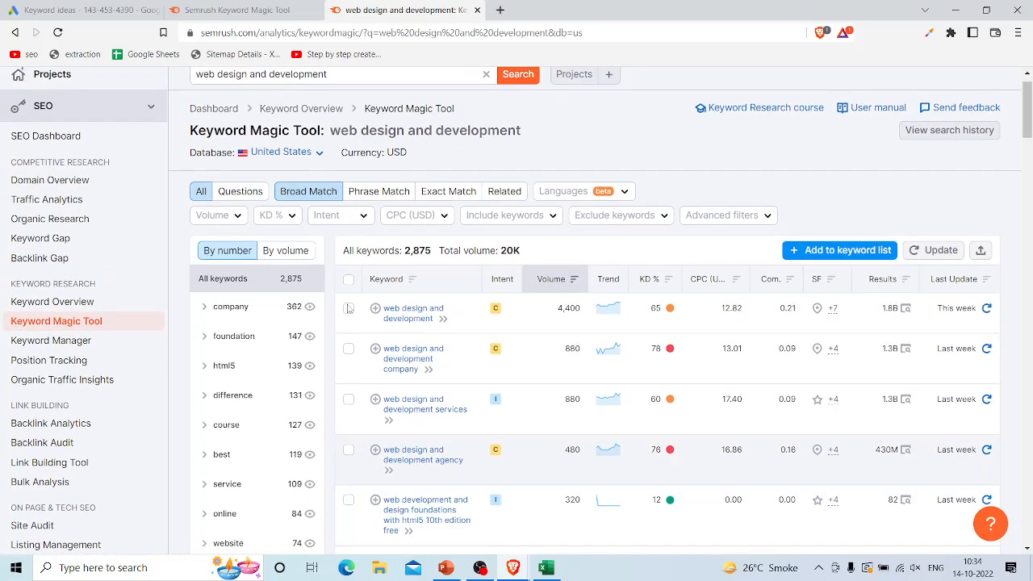
pyautogui.scroll(-5, 451, 463)
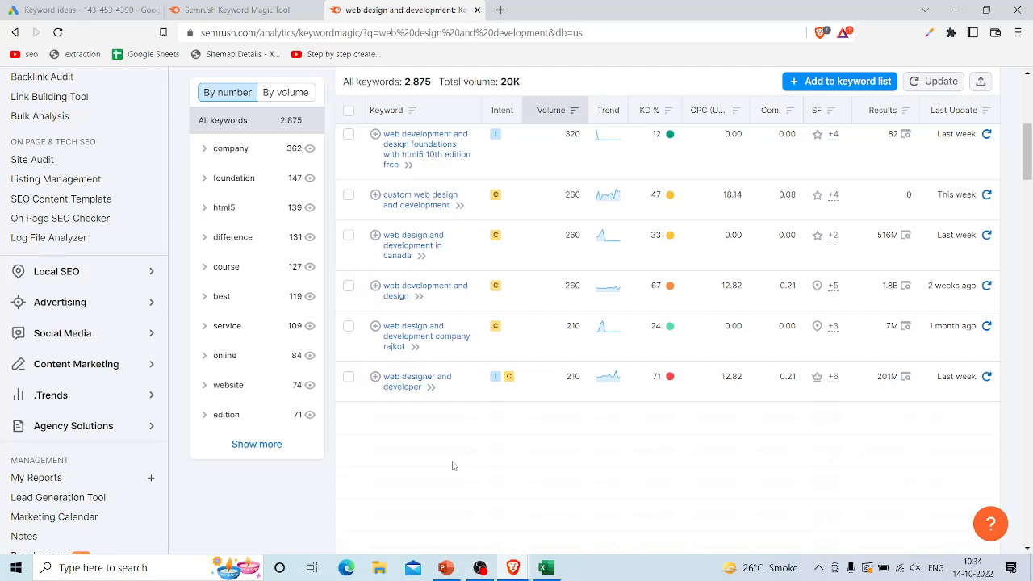
pyautogui.scroll(4, 452, 465)
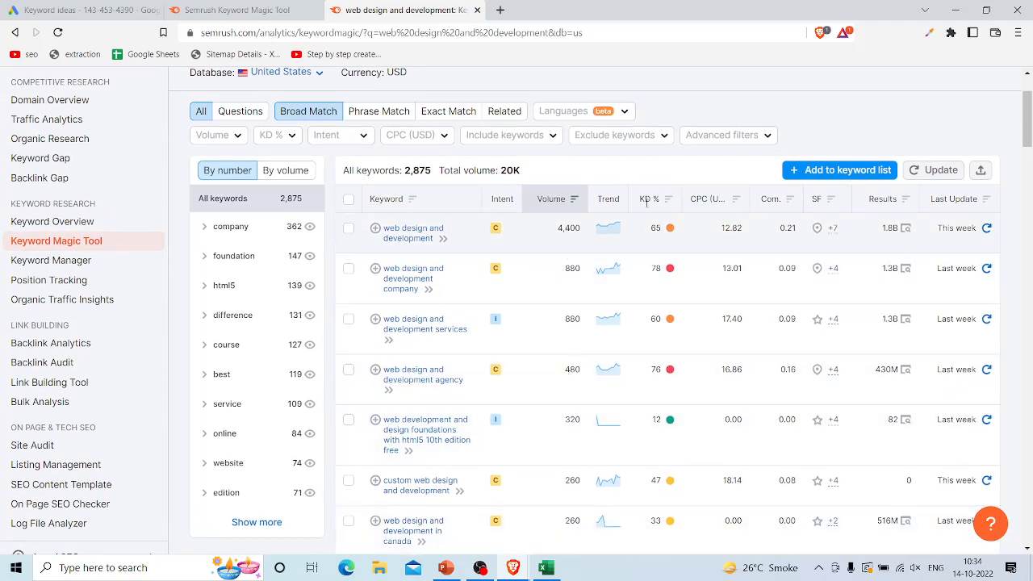
pyautogui.moveTo(657, 239)
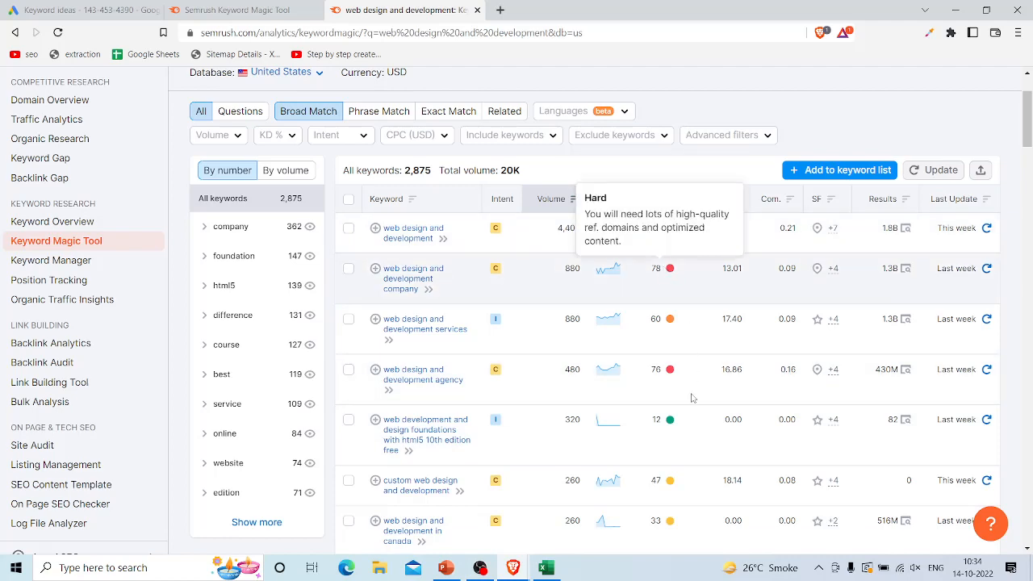
pyautogui.scroll(1, 693, 399)
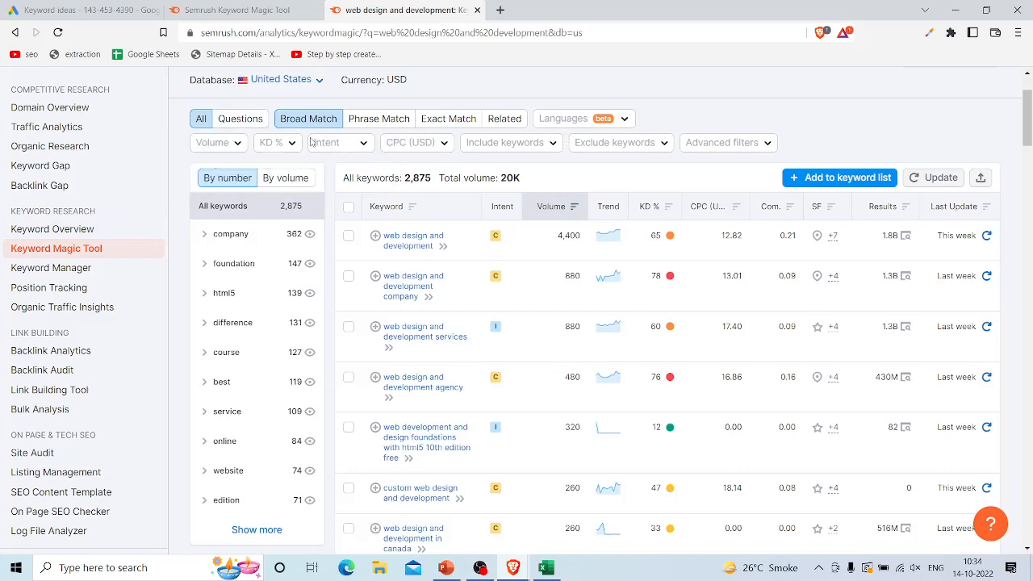
# Step: Look through the KD % and Intent filter options and the match types of the Keyword Magic Tool without applying a filter
pyautogui.click(294, 147)
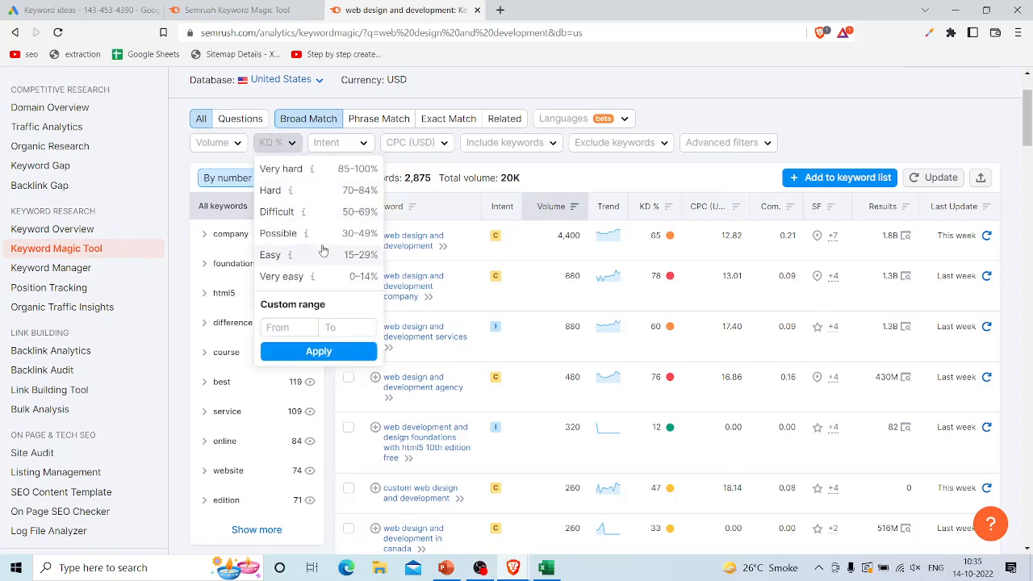
pyautogui.click(367, 144)
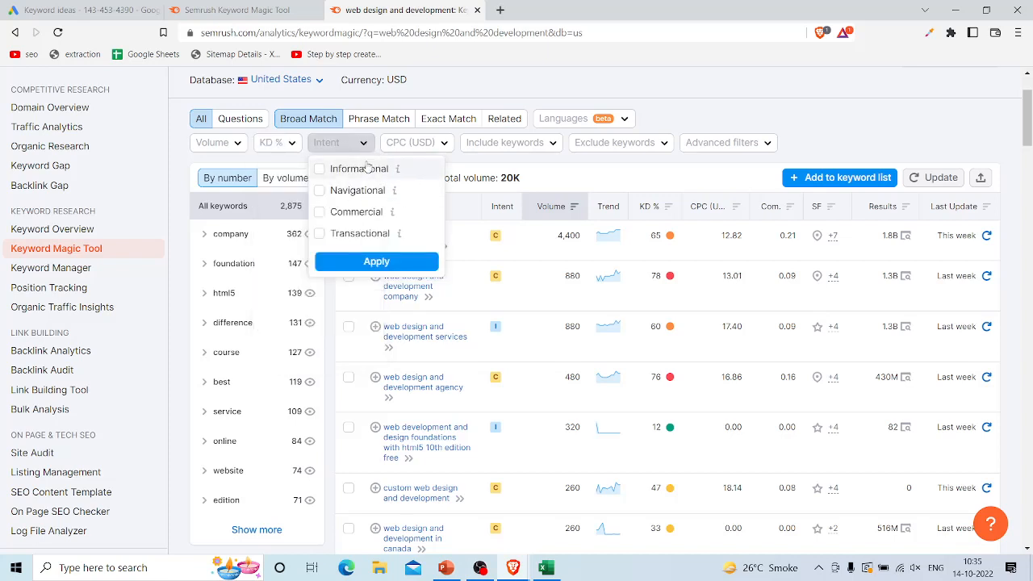
pyautogui.click(469, 161)
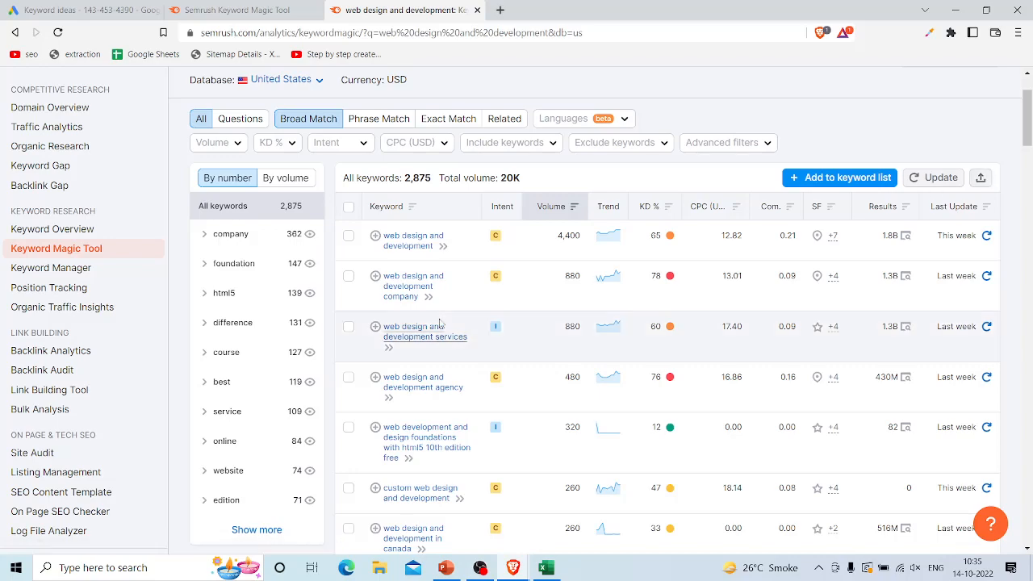
pyautogui.scroll(-2, 440, 322)
pyautogui.scroll(-4, 440, 323)
pyautogui.scroll(7, 440, 323)
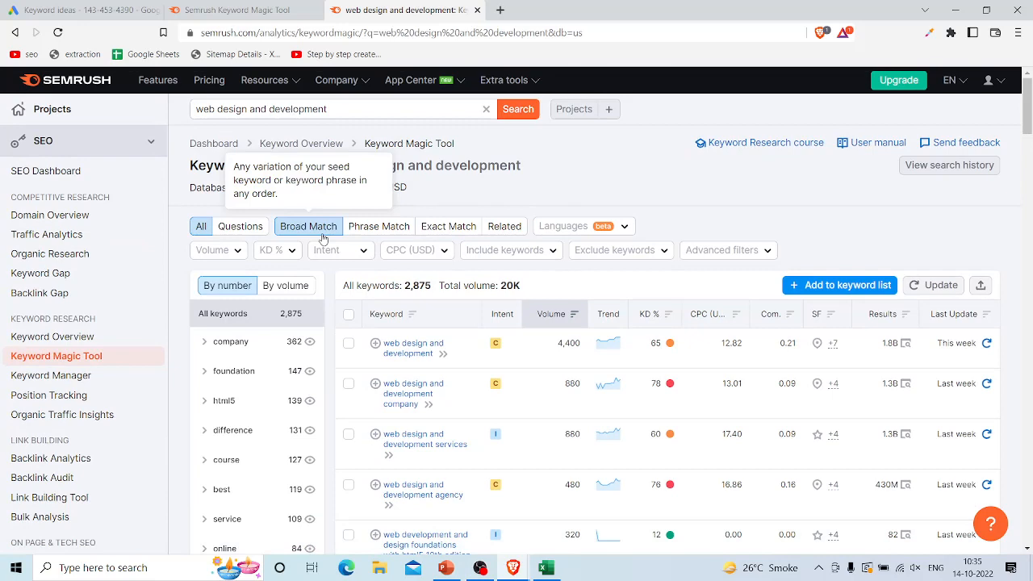
# Step: Review the remaining keywords below row 3 in the Excel sheet and return to the Brave browser
pyautogui.hotkey('alt', 'Tab')
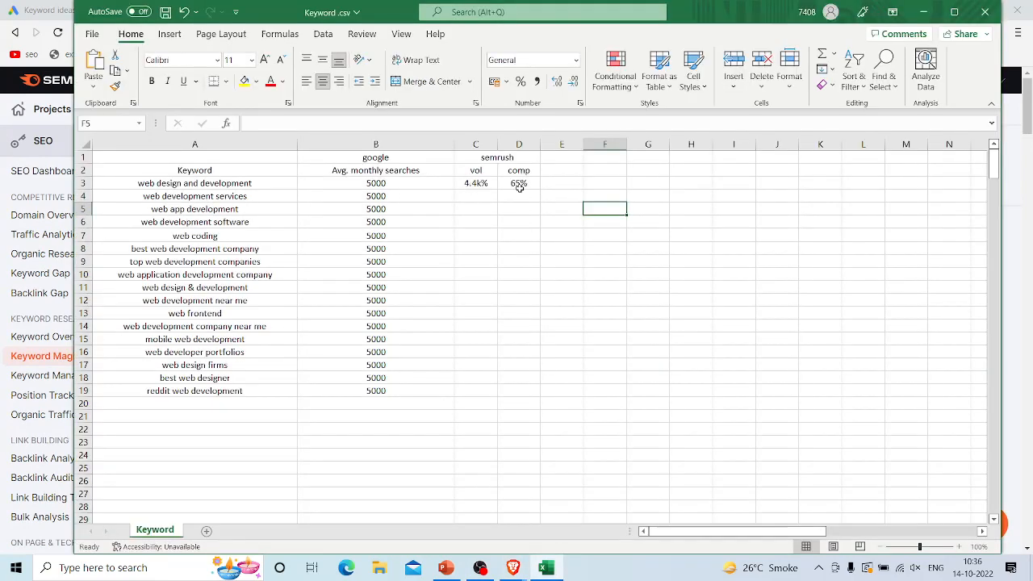
pyautogui.moveTo(154, 197); pyautogui.dragTo(192, 367)
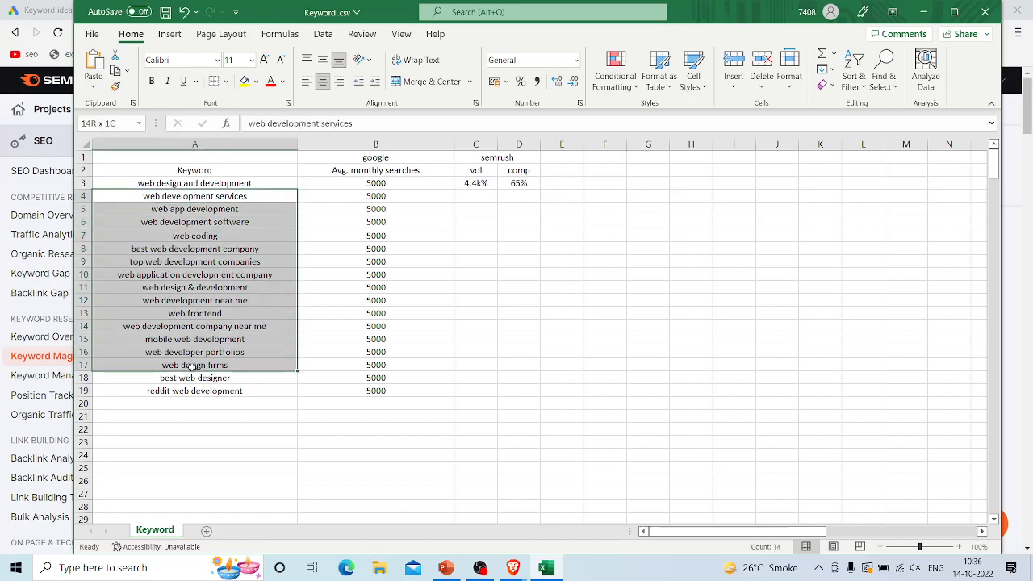
pyautogui.click(483, 388)
pyautogui.hotkey('alt', 'Tab')
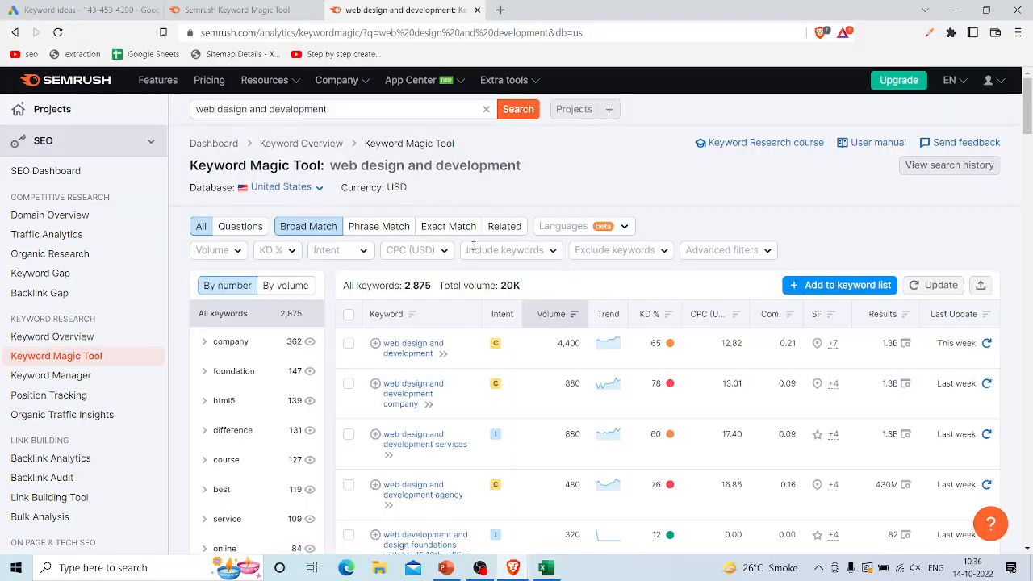
# Step: Open wordtracker.com in a new browser tab, ready for a seed keyword
pyautogui.click(501, 10)
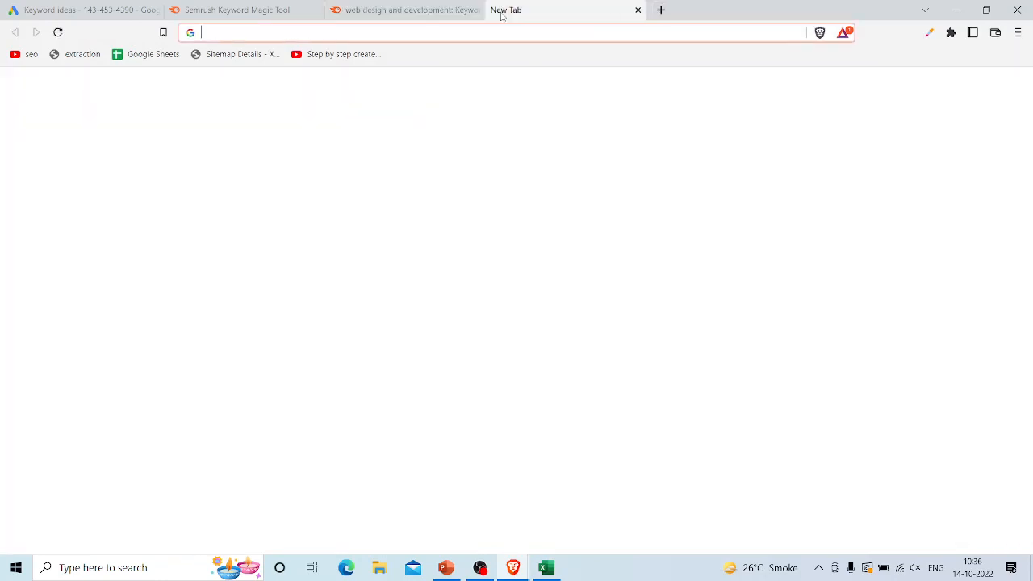
pyautogui.write('wordtracker.com')
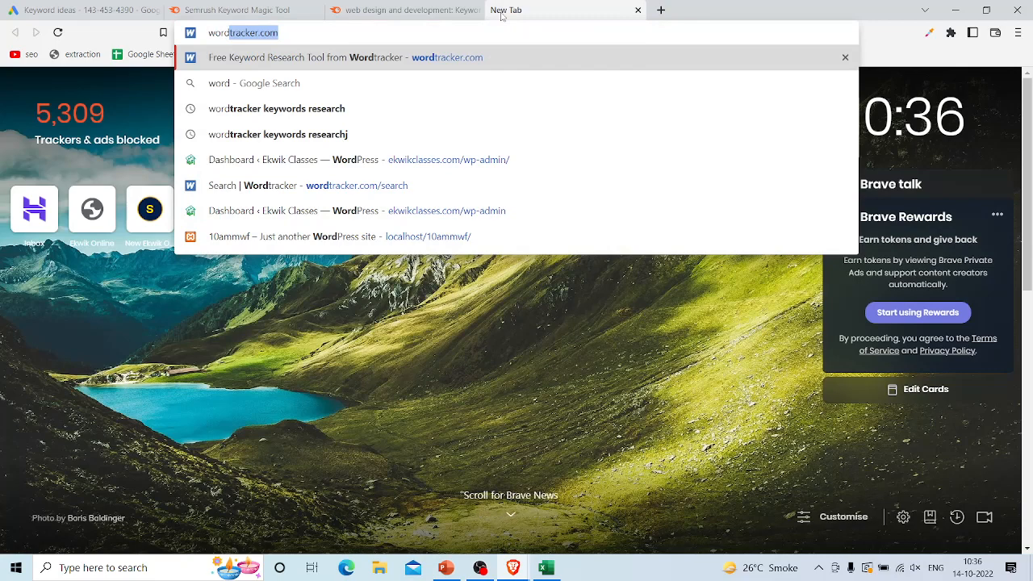
pyautogui.press('Return')
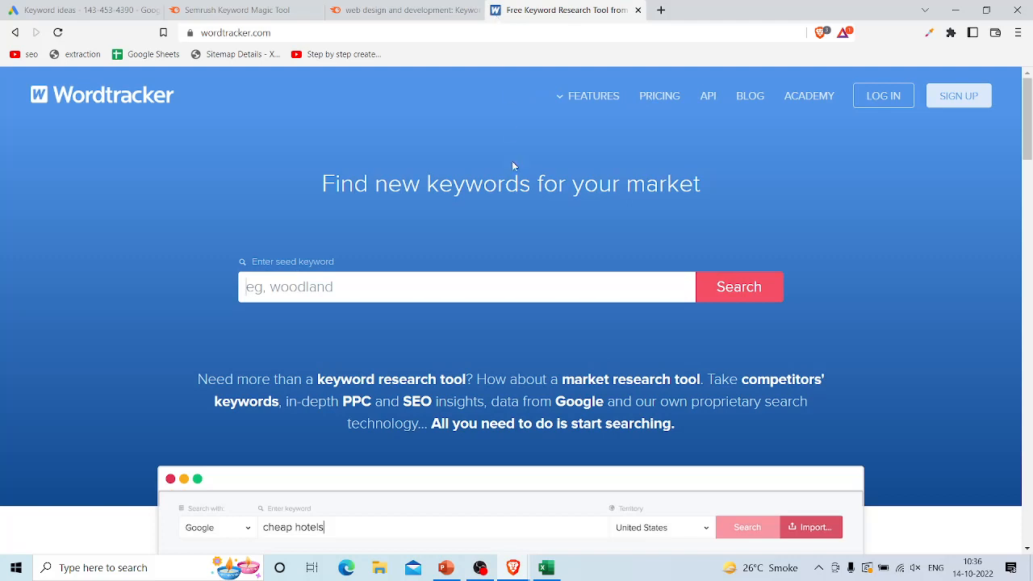
pyautogui.click(371, 275)
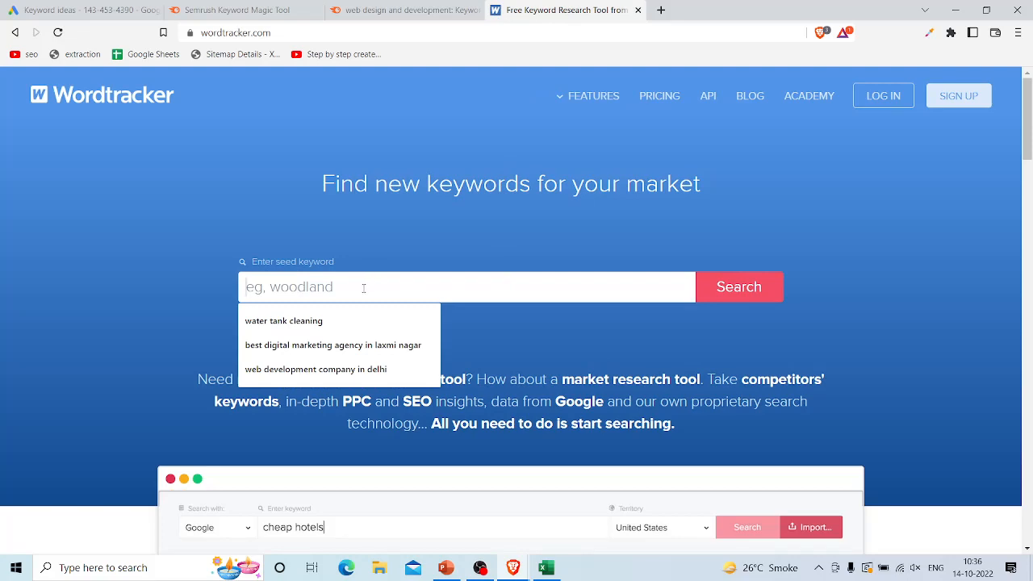
# Step: Switch to the Excel keyword sheet and copy the semrush block C1:D3 into E1:F3
pyautogui.hotkey('alt', 'Tab')
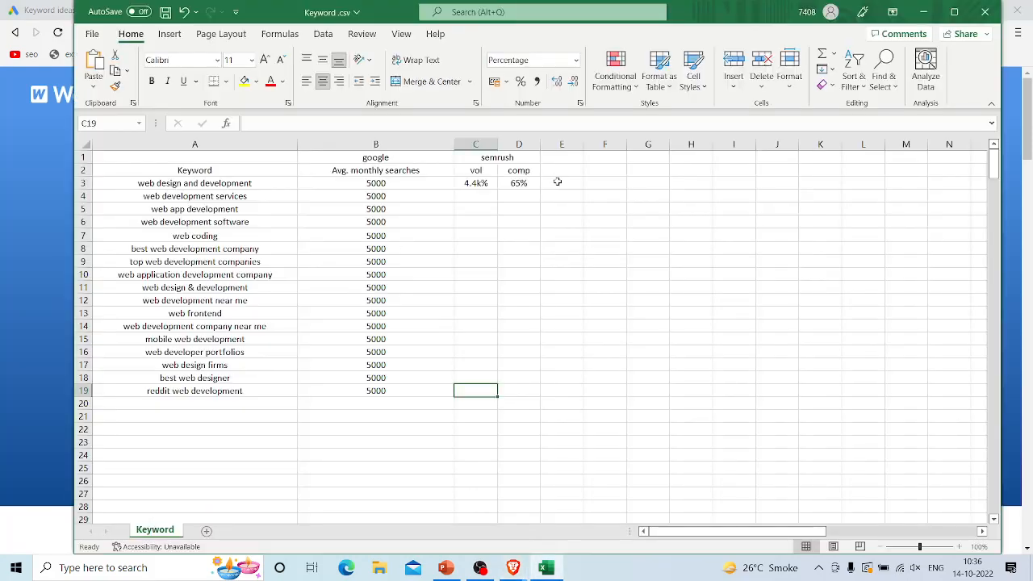
pyautogui.moveTo(476, 157); pyautogui.dragTo(515, 183)
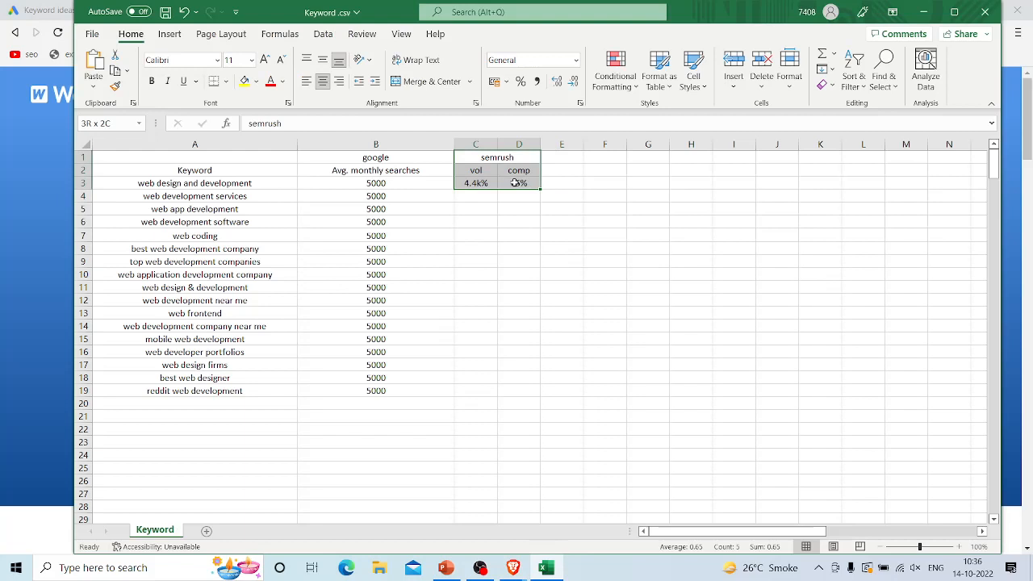
pyautogui.hotkey('ctrl', 'c')
pyautogui.moveTo(564, 158); pyautogui.dragTo(607, 181)
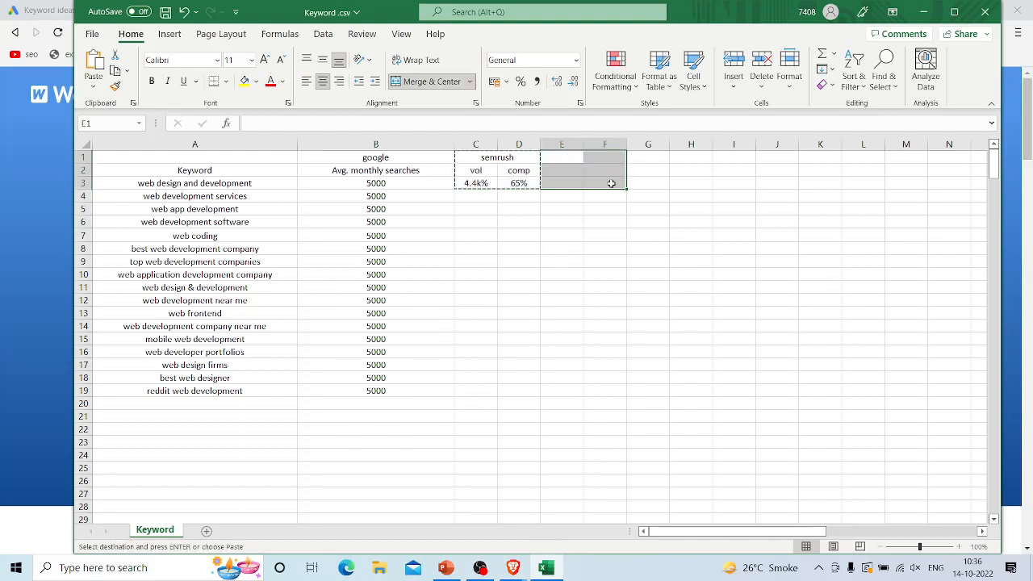
pyautogui.hotkey('ctrl', 'v')
# Step: Rename the copied header over columns E and F as "wordtracker"
pyautogui.moveTo(707, 185); pyautogui.dragTo(594, 158)
pyautogui.click(595, 158)
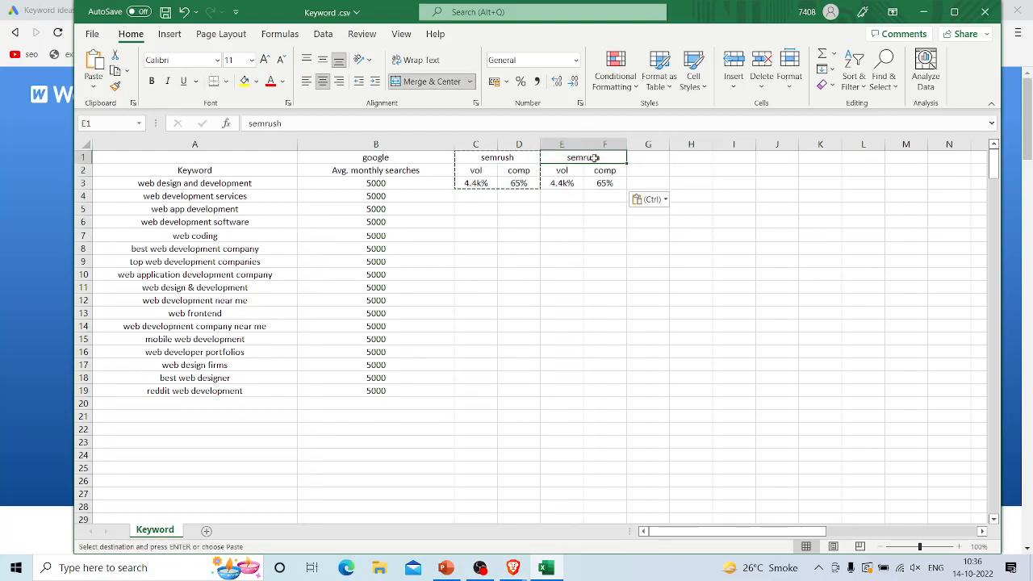
pyautogui.doubleClick(595, 158)
pyautogui.doubleClick(595, 157)
pyautogui.write('wordptr')
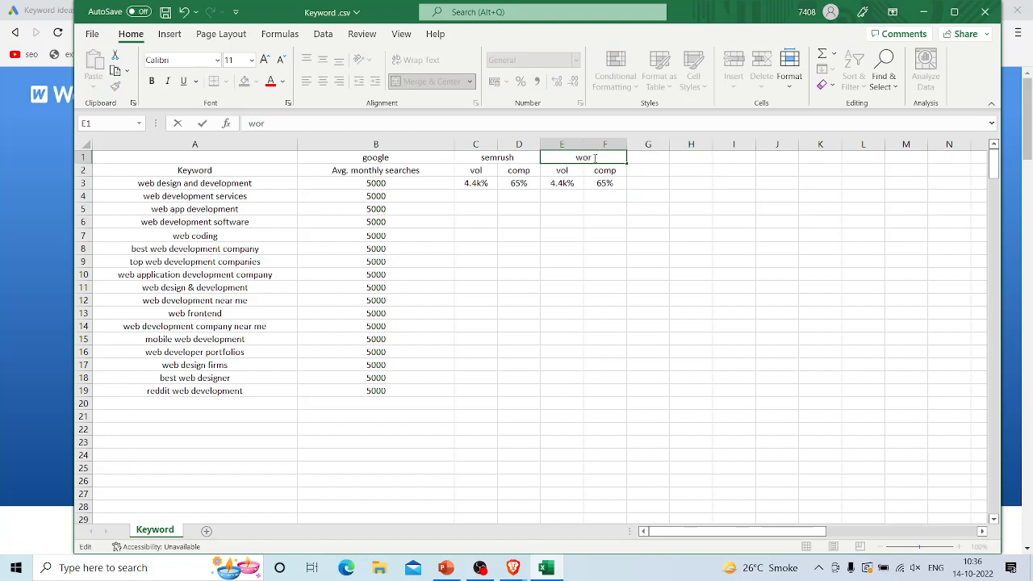
pyautogui.press('BackSpace')
pyautogui.press('BackSpace')
pyautogui.press('BackSpace')
pyautogui.write('tracker')
pyautogui.click(643, 162)
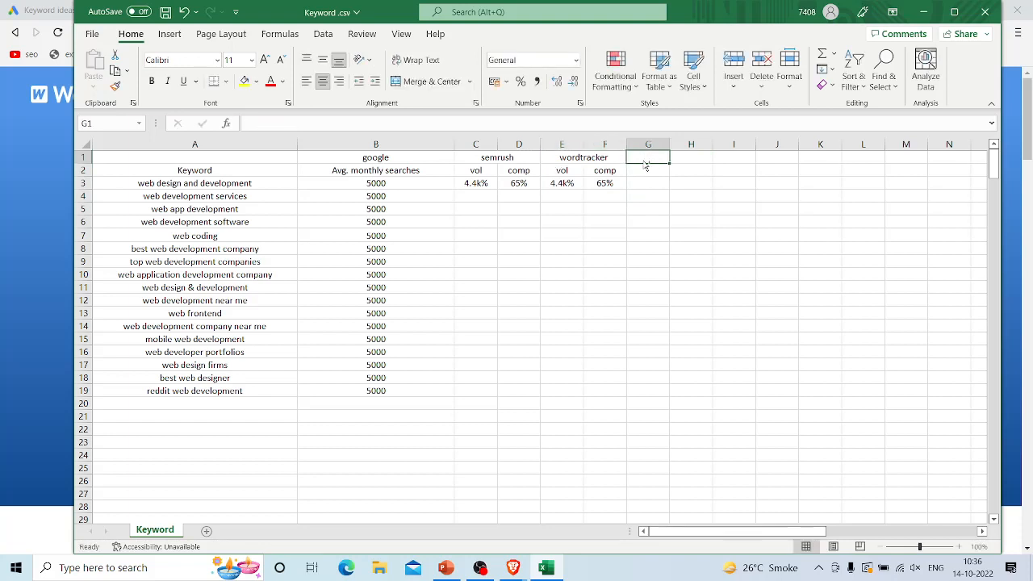
pyautogui.click(547, 160)
pyautogui.moveTo(547, 161); pyautogui.dragTo(607, 186)
pyautogui.hotkey('ctrl', 'c')
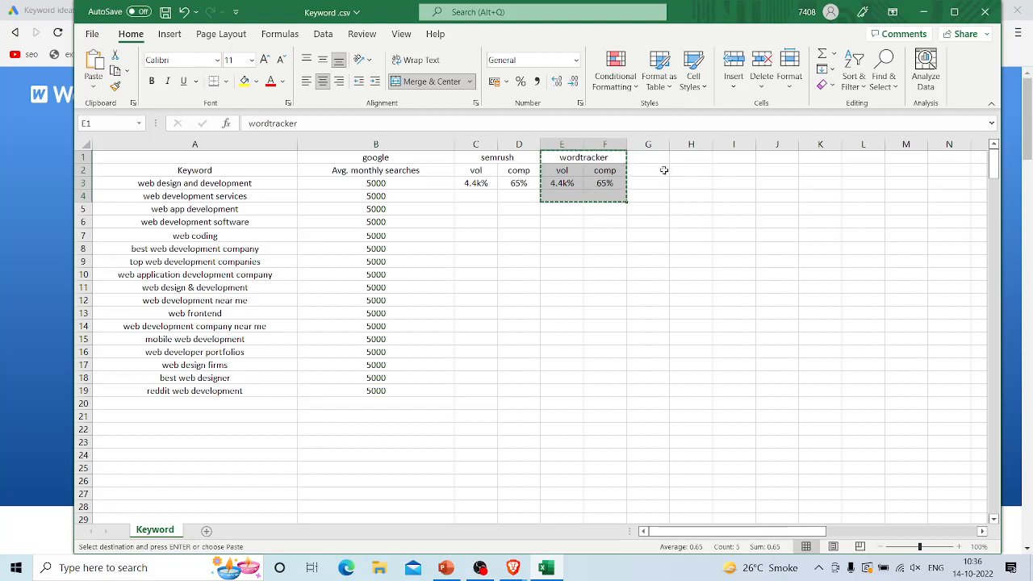
pyautogui.doubleClick(650, 158)
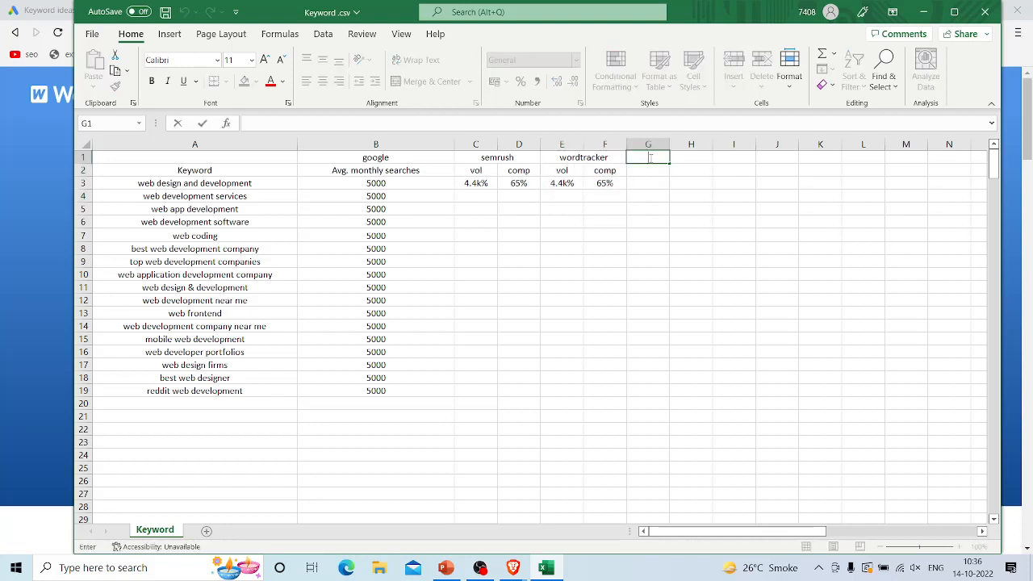
pyautogui.click(673, 198)
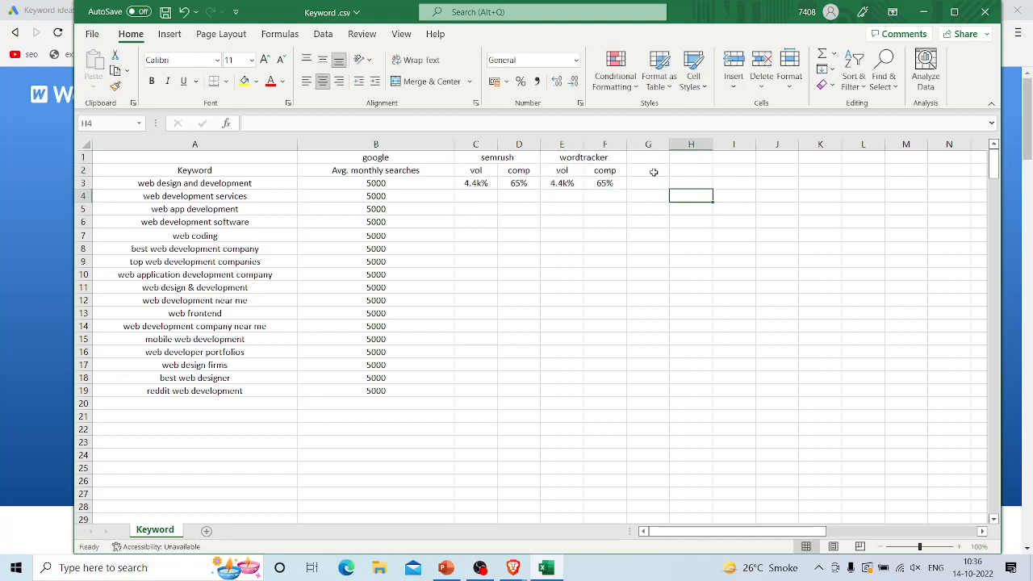
pyautogui.click(650, 160)
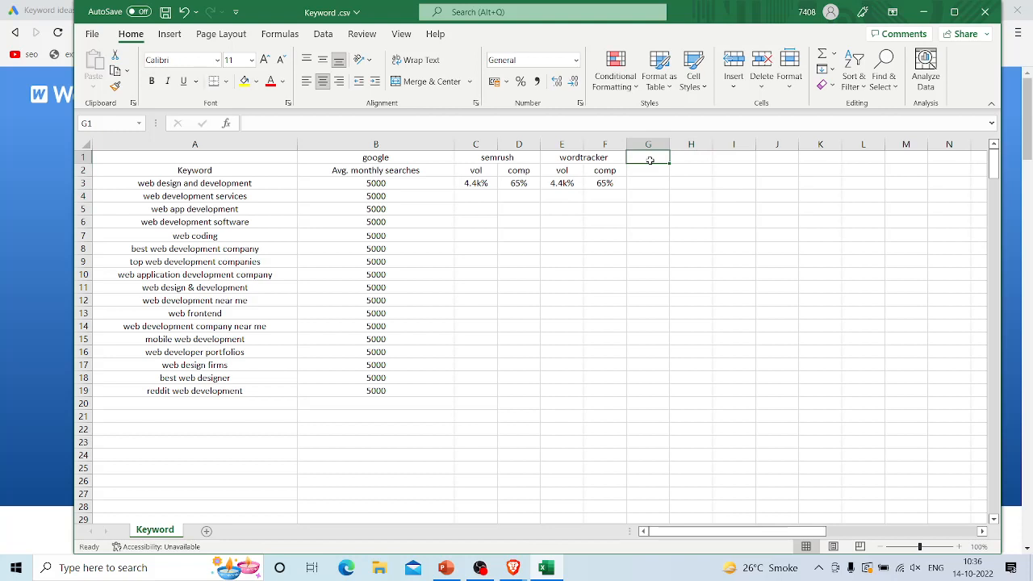
pyautogui.click(605, 239)
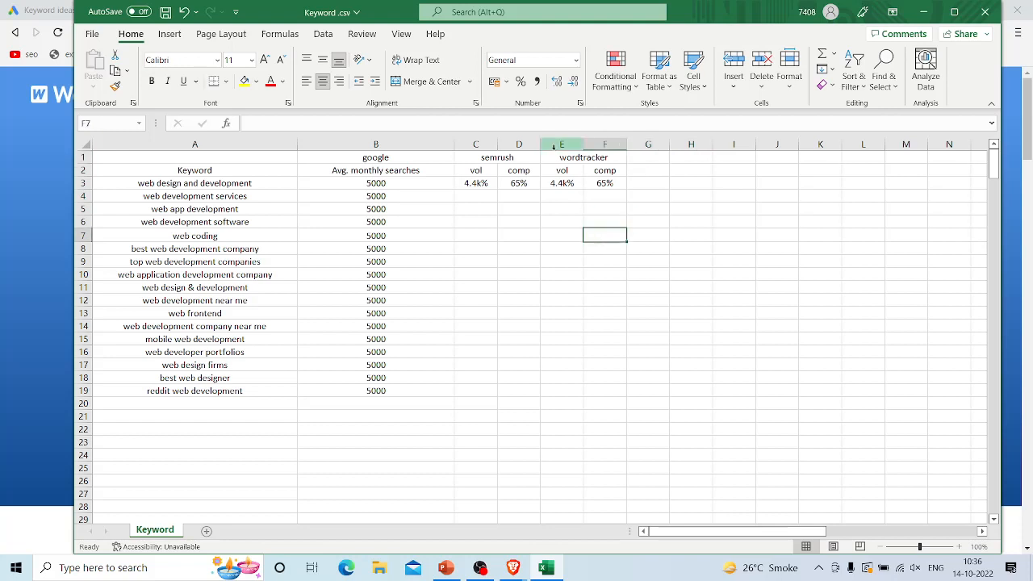
# Step: Copy the wordtracker block E1:F3 into the columns beside it, starting at cell G1
pyautogui.moveTo(552, 161); pyautogui.dragTo(592, 181)
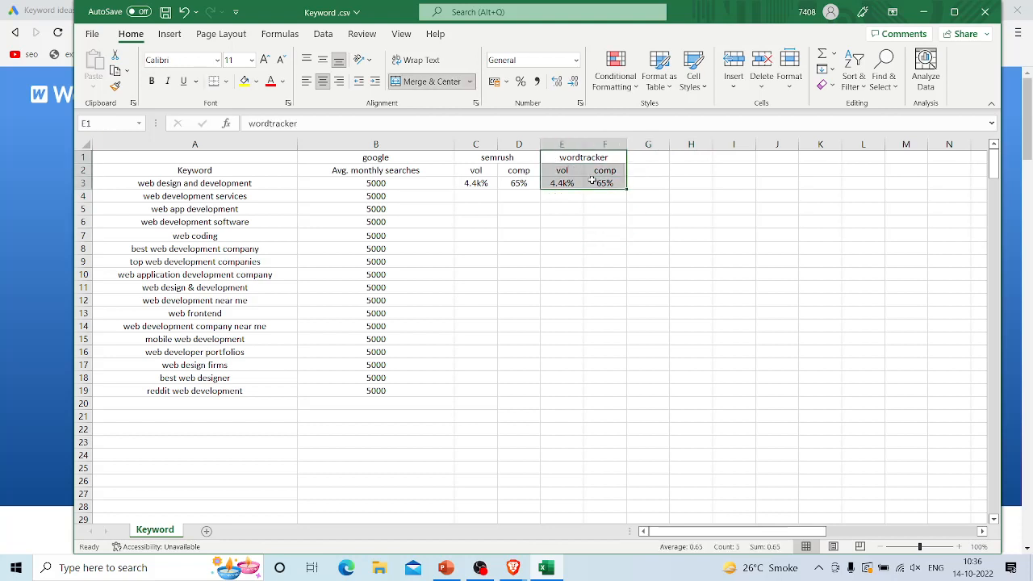
pyautogui.hotkey('ctrl', 'c')
pyautogui.click(654, 155)
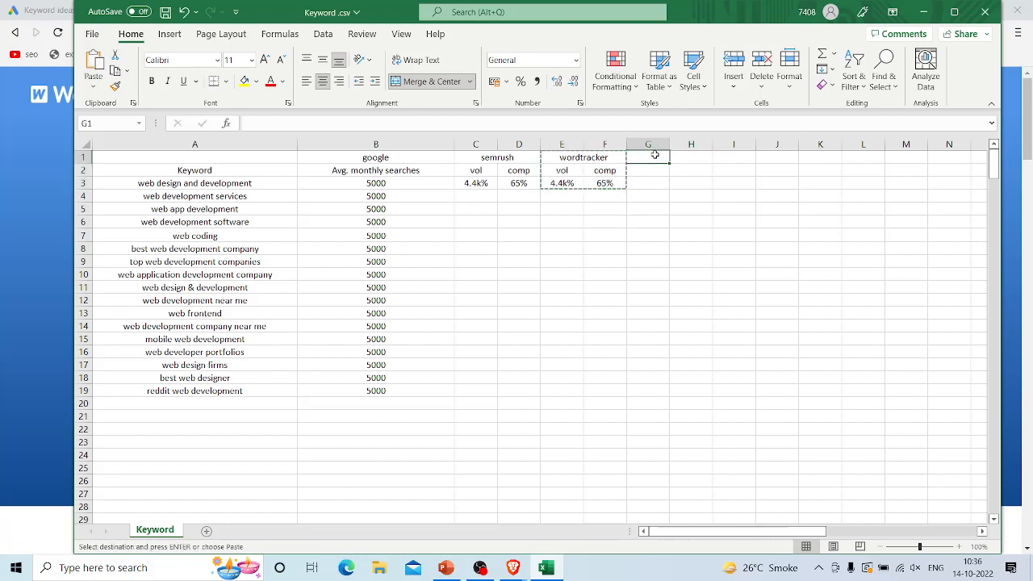
pyautogui.moveTo(692, 195); pyautogui.dragTo(653, 160)
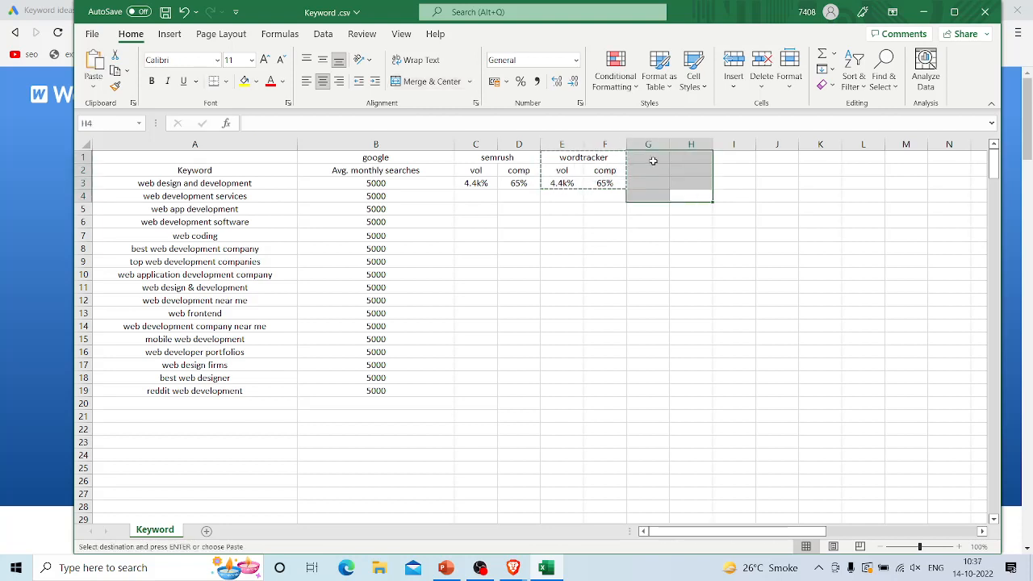
pyautogui.click(653, 160)
pyautogui.hotkey('ctrl', 'v')
pyautogui.click(686, 248)
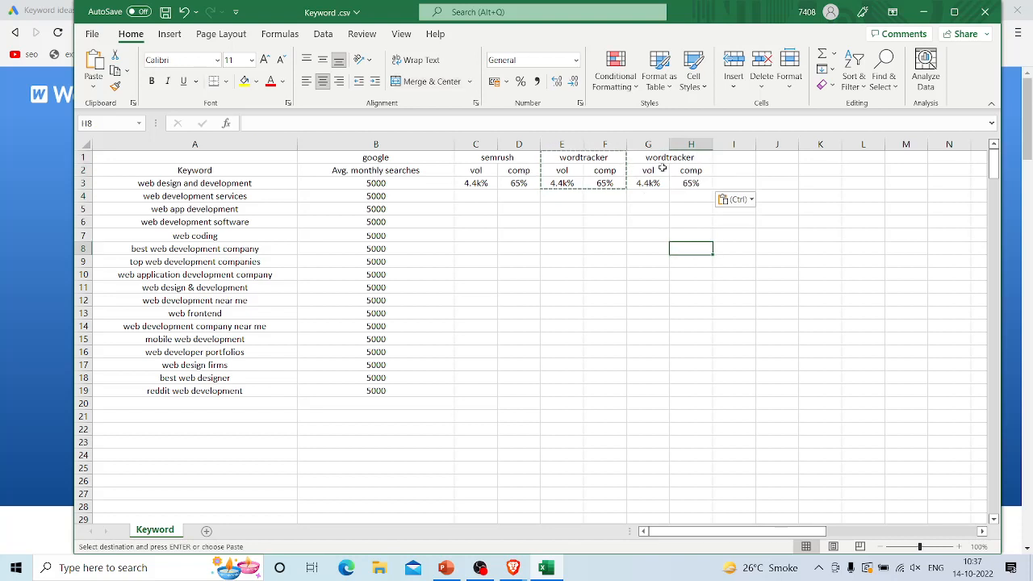
# Step: Rename the copied header over columns G and H as "ubersuggest"
pyautogui.click(663, 159)
pyautogui.doubleClick(662, 159)
pyautogui.doubleClick(663, 159)
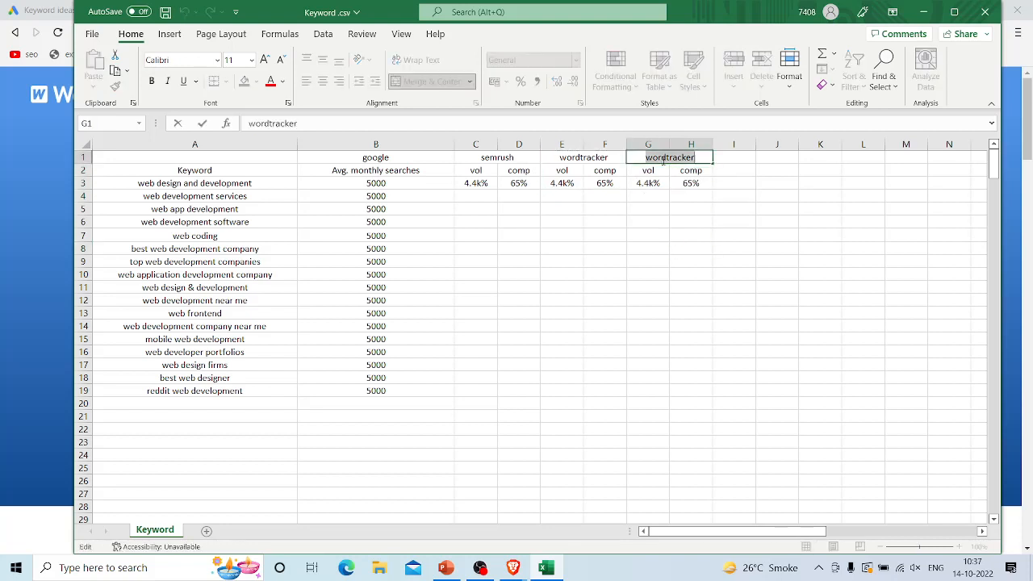
pyautogui.write('ubersuggest')
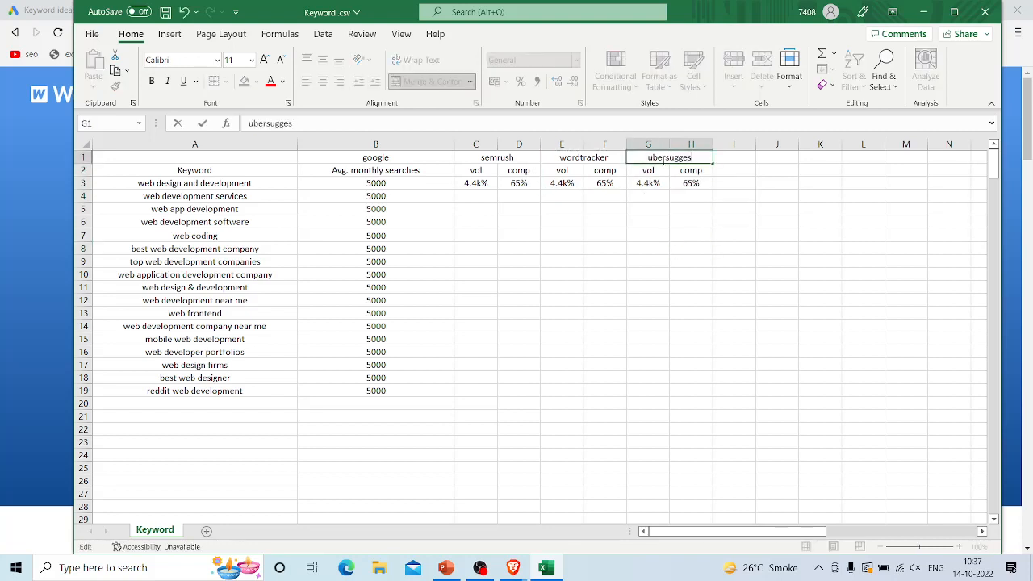
pyautogui.click(671, 252)
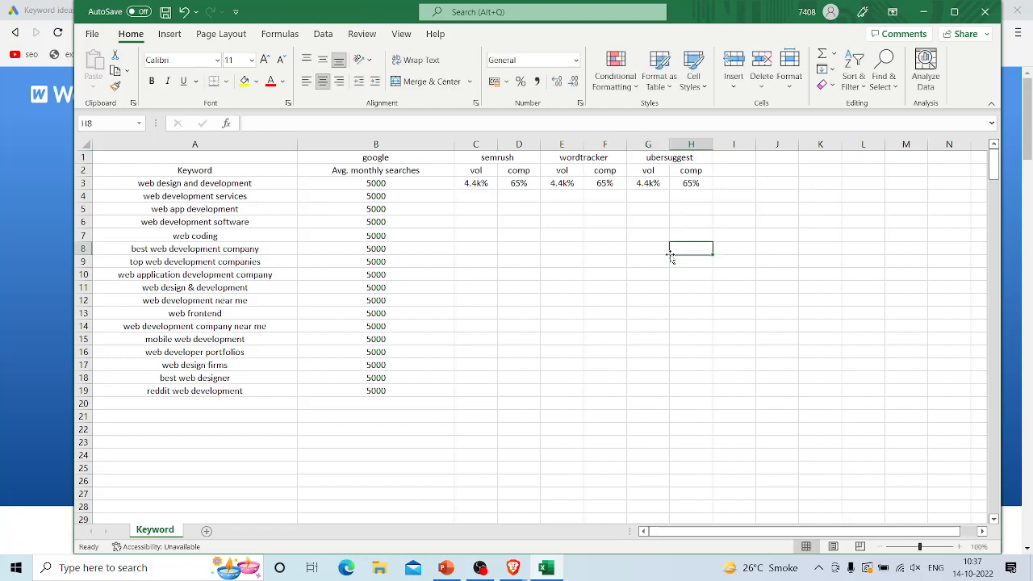
# Step: Copy the keyword "web design and development" from cell A3 and search for it in Wordtracker in the Brave browser
pyautogui.hotkey('alt', 'Tab')
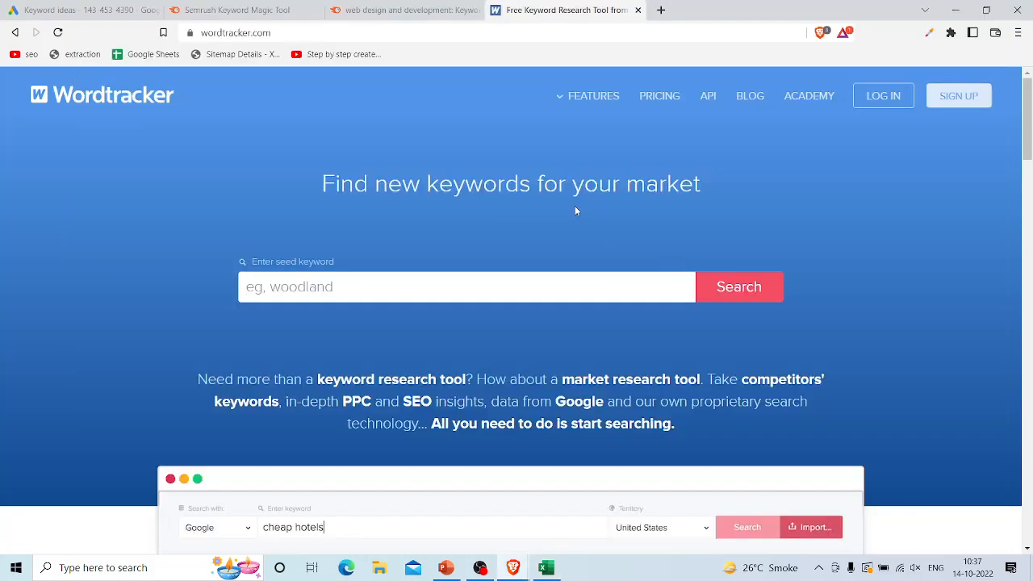
pyautogui.hotkey('alt', 'Tab')
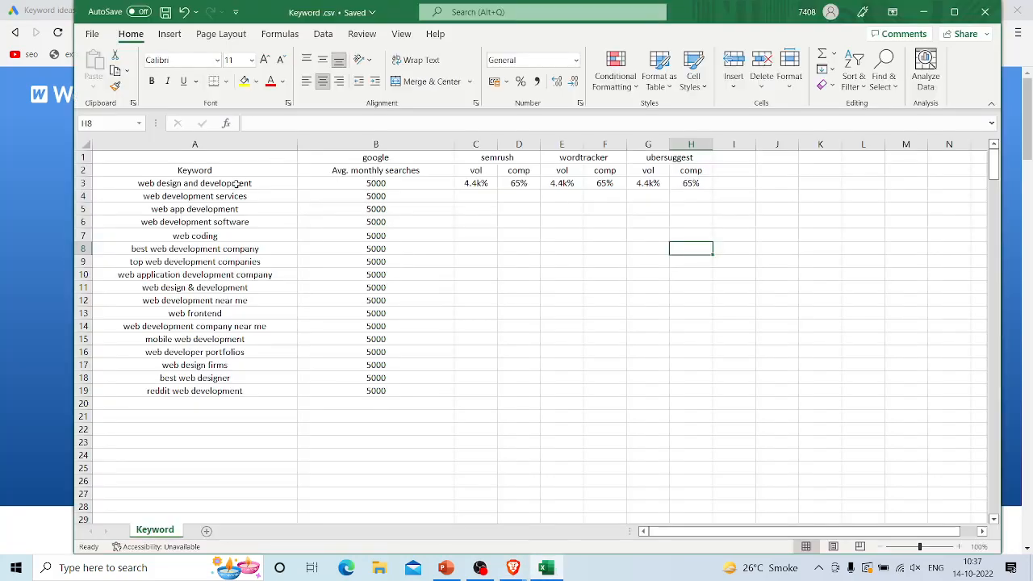
pyautogui.click(235, 183)
pyautogui.tripleClick(234, 184)
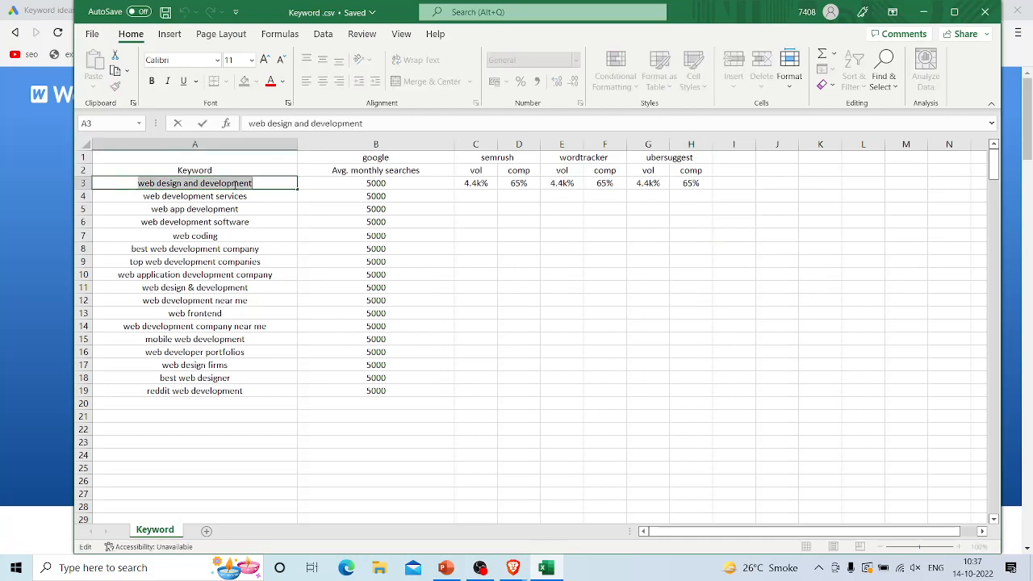
pyautogui.hotkey('ctrl', 'c')
pyautogui.hotkey('alt', 'Tab')
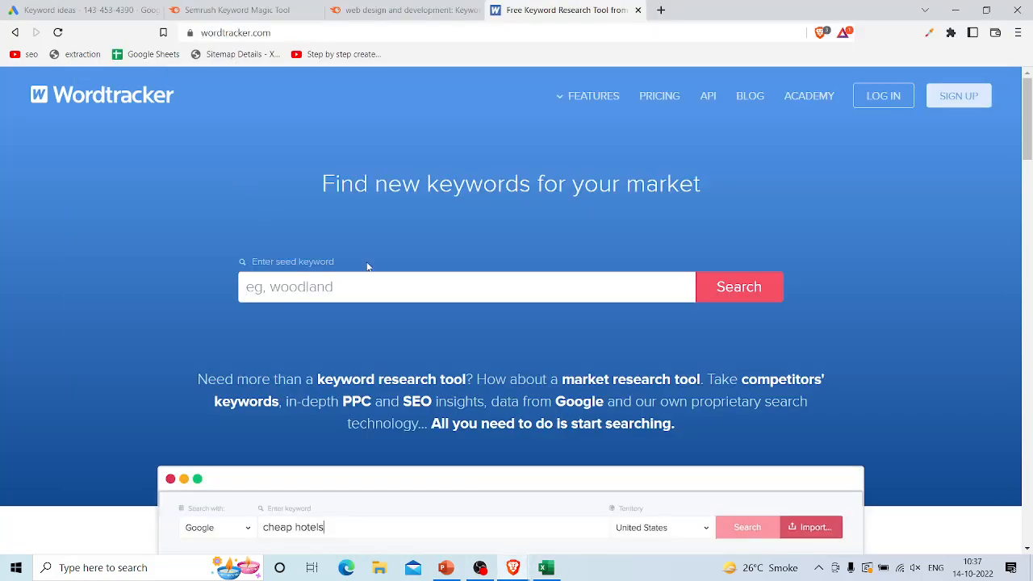
pyautogui.hotkey('ctrl', 'v')
pyautogui.click(732, 295)
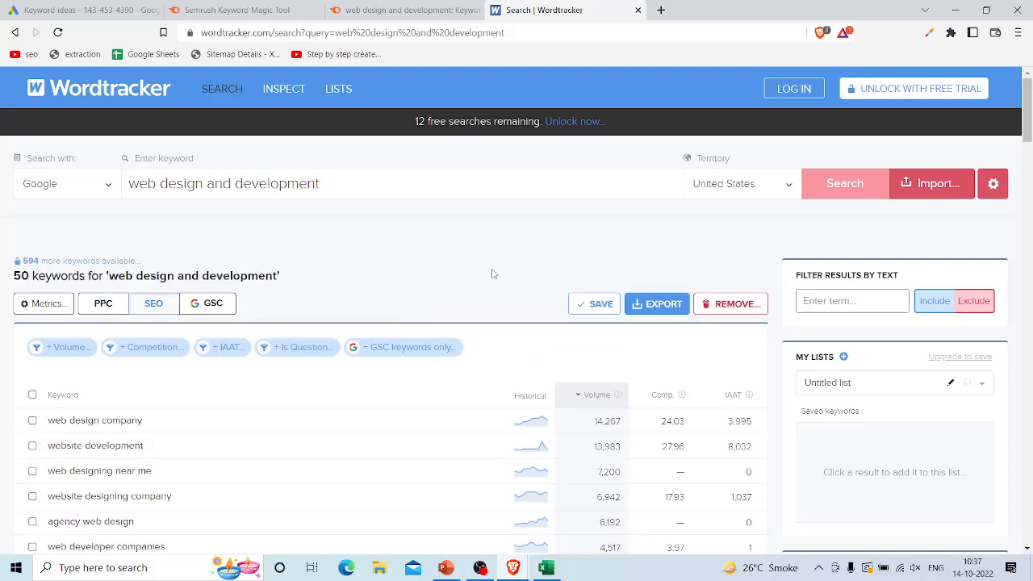
# Step: Examine the Wordtracker results and locate the volume and competition of the exact keyword "web design and development"
pyautogui.scroll(-2, 357, 309)
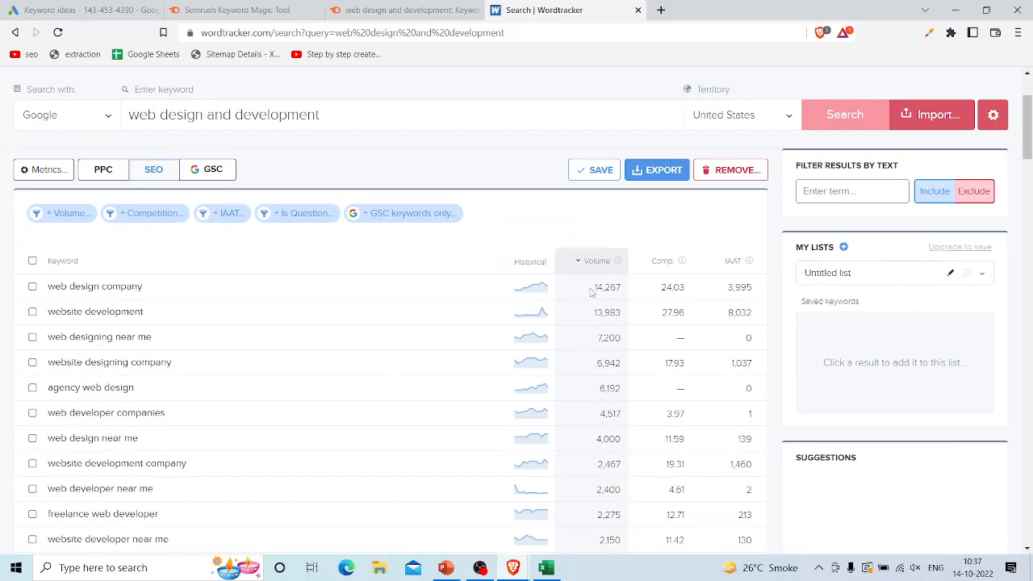
pyautogui.moveTo(143, 286); pyautogui.dragTo(45, 297)
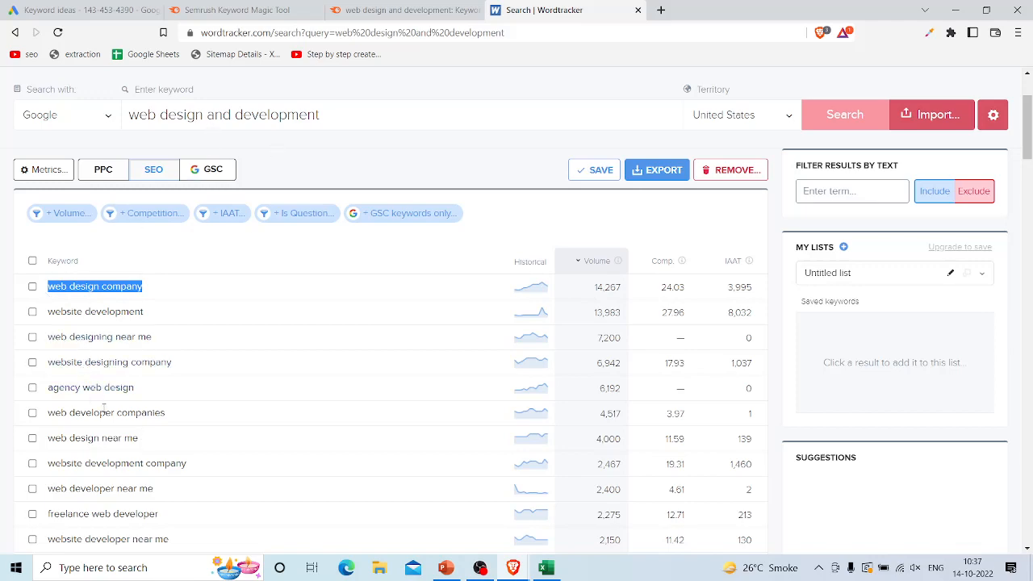
pyautogui.scroll(-1, 233, 409)
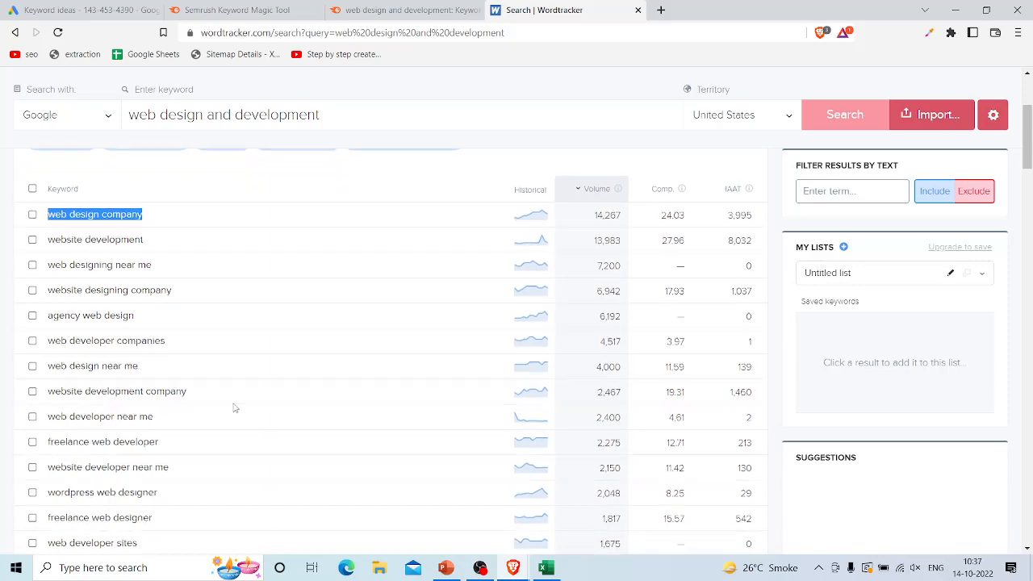
pyautogui.scroll(3, 234, 408)
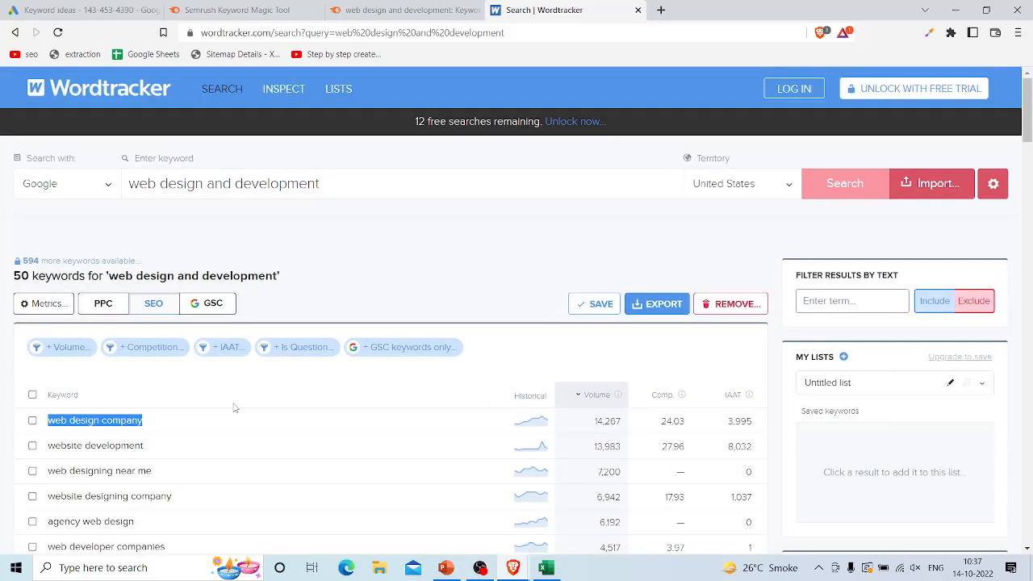
pyautogui.scroll(-3, 234, 407)
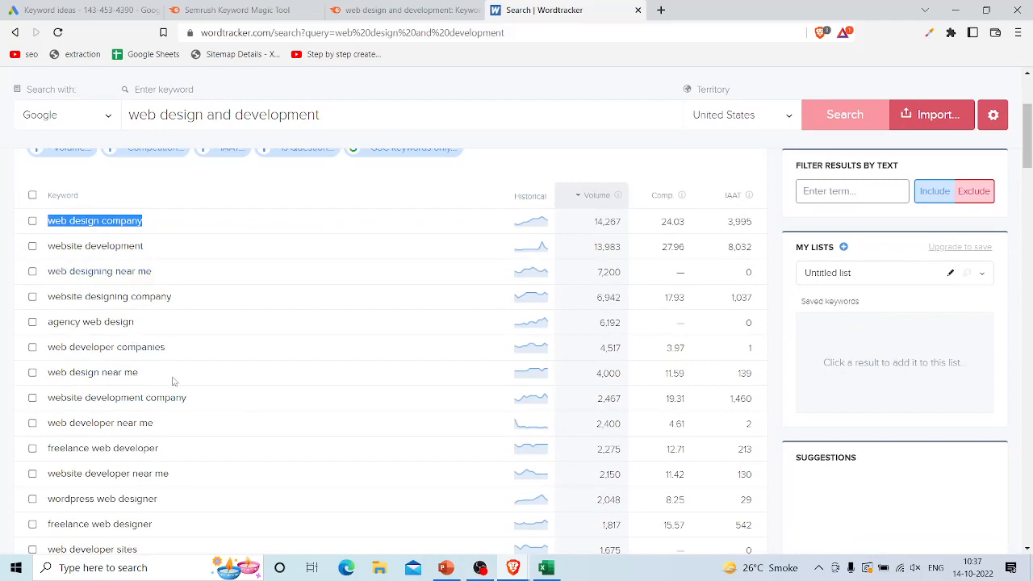
pyautogui.scroll(-2, 172, 381)
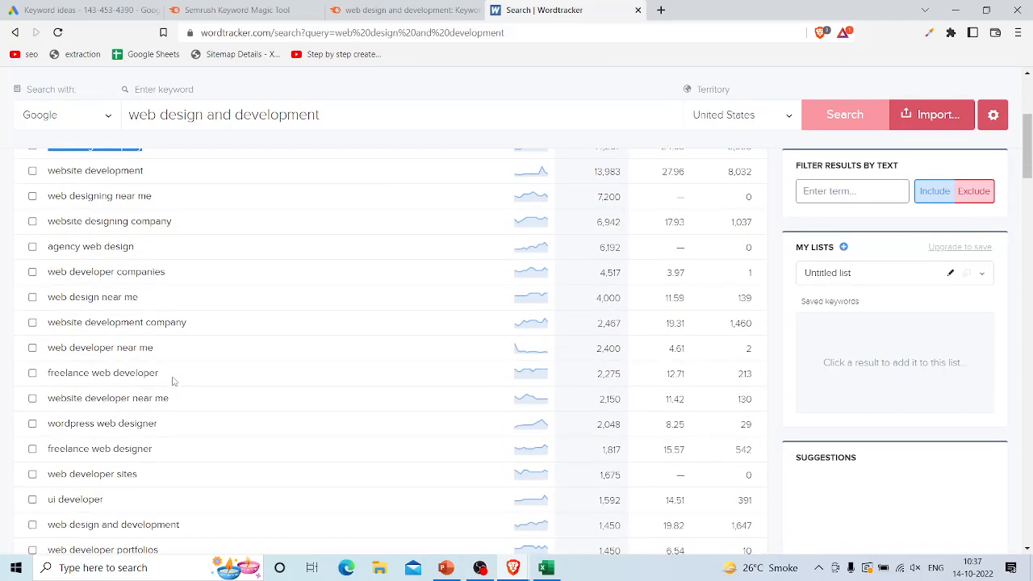
pyautogui.scroll(-2, 92, 368)
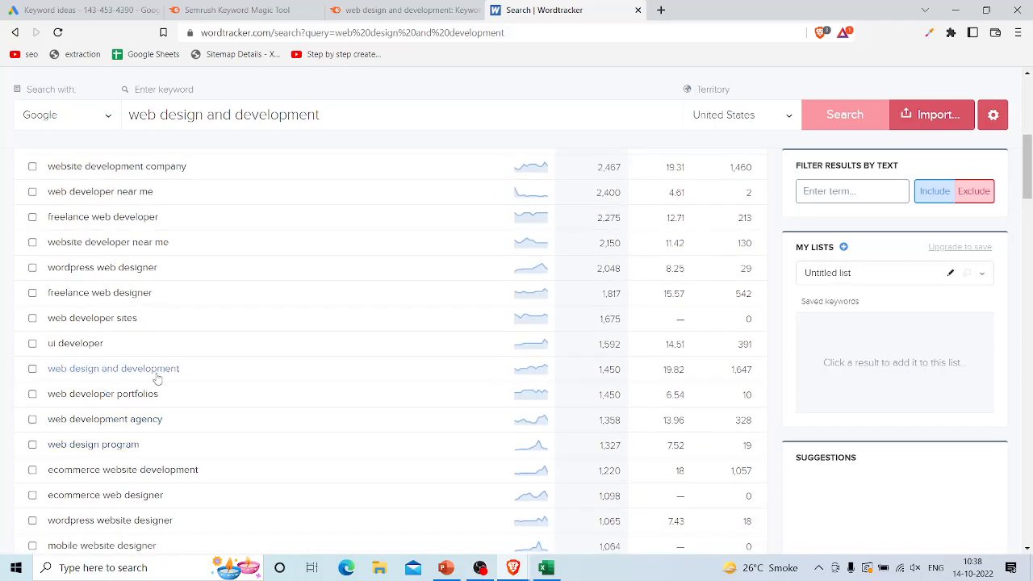
pyautogui.moveTo(193, 373); pyautogui.dragTo(46, 373)
pyautogui.hotkey('ctrl', 'c')
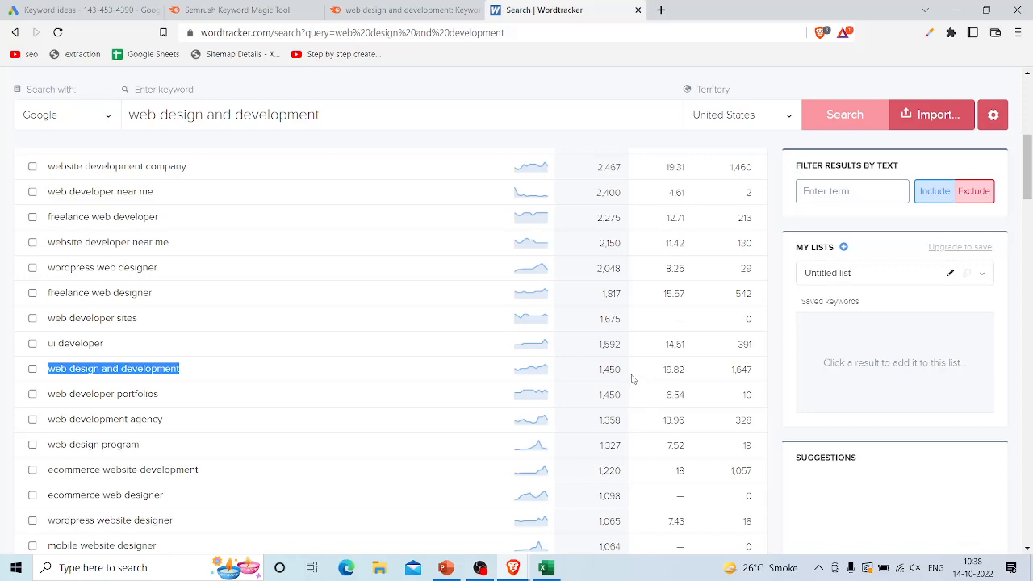
# Step: Highlight the Wordtracker volume and competition figures in the "web design and development" row
pyautogui.moveTo(626, 373); pyautogui.dragTo(597, 371)
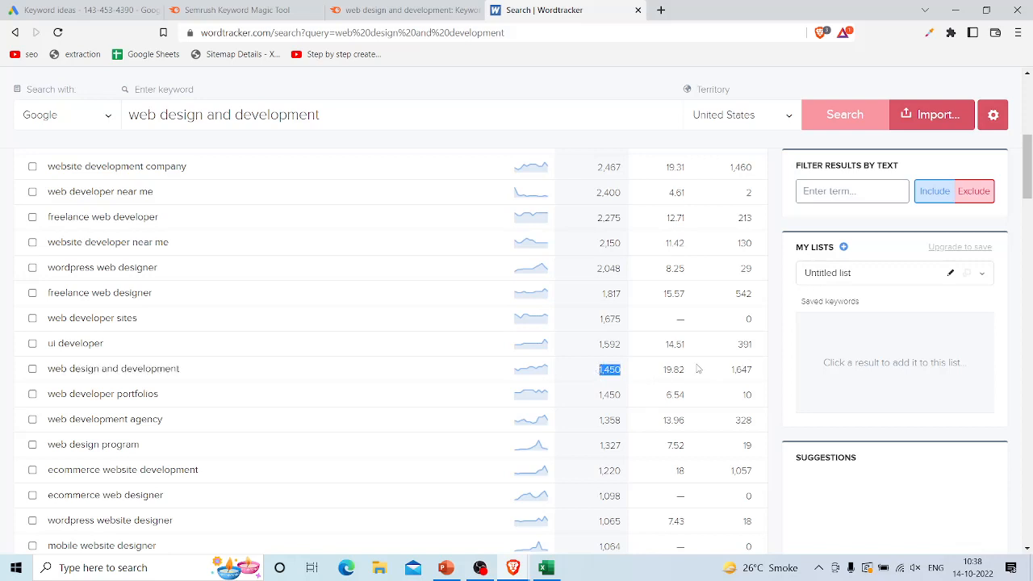
pyautogui.moveTo(690, 371); pyautogui.dragTo(658, 368)
pyautogui.scroll(5, 319, 261)
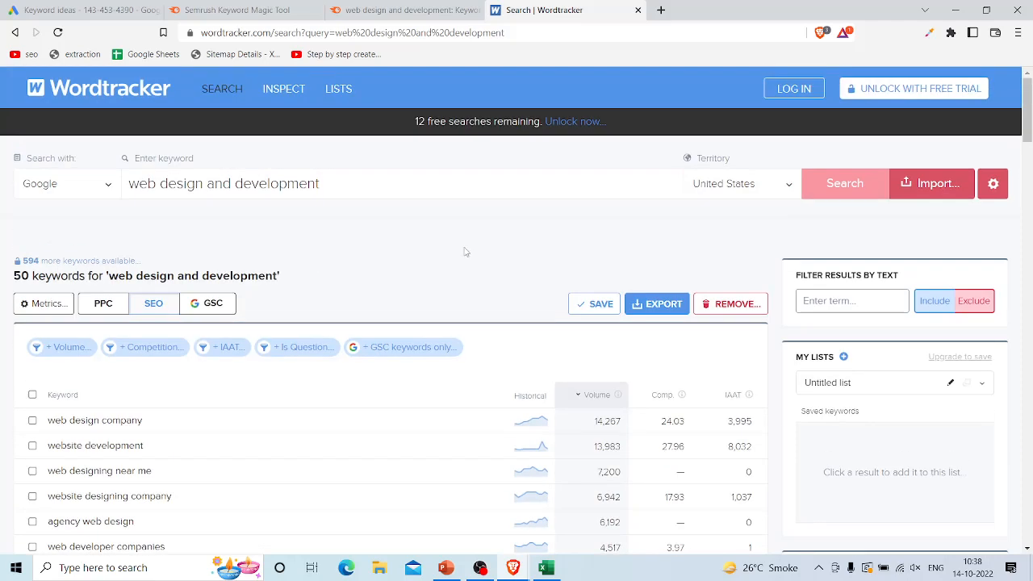
# Step: Search Google for "ubersuggest keyword planner" in a new browser tab, open Ubersuggest's Keyword Ideas page and dismiss its free-account popup
pyautogui.click(660, 8)
pyautogui.write('ub')
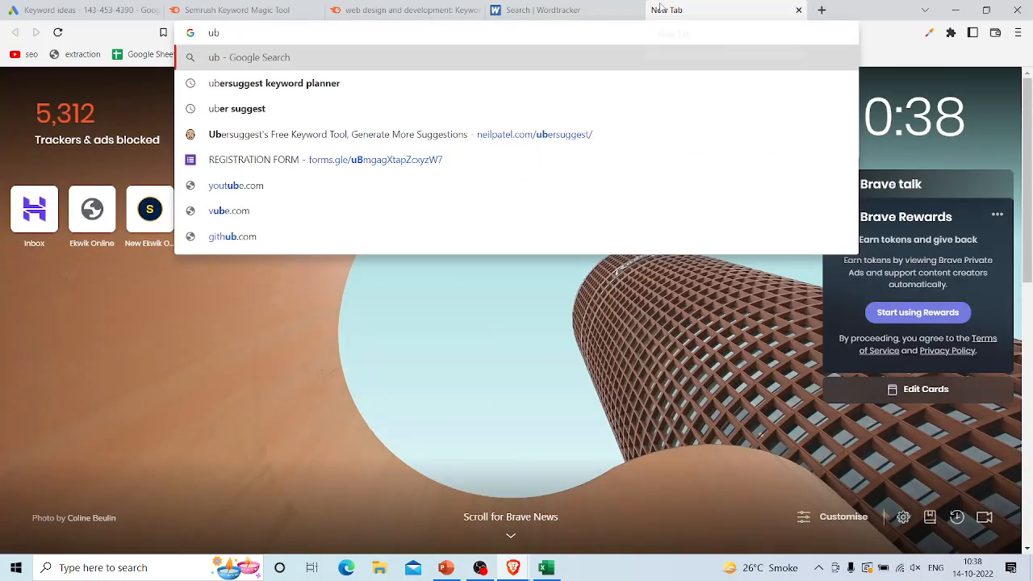
pyautogui.press('Down')
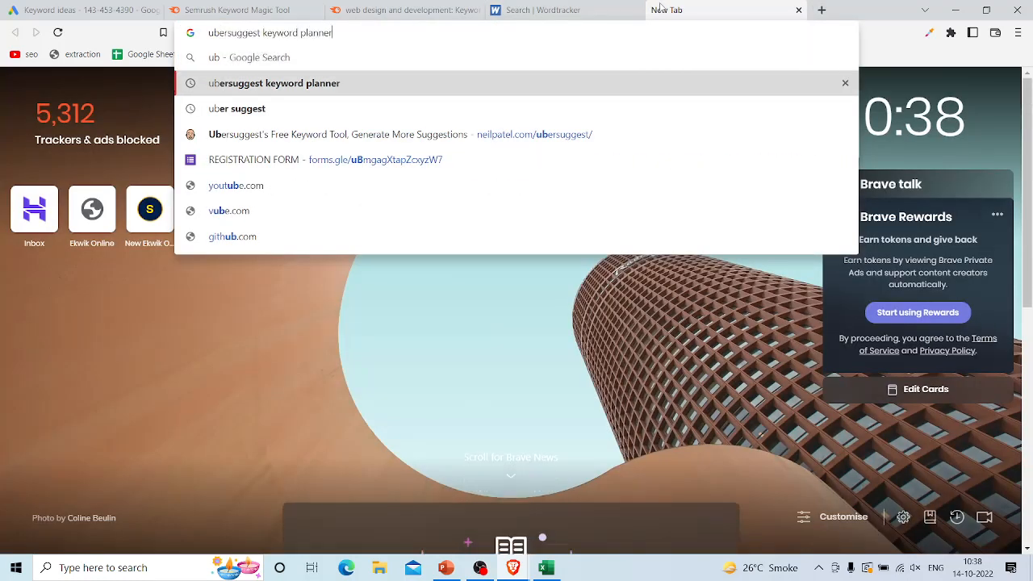
pyautogui.press('Return')
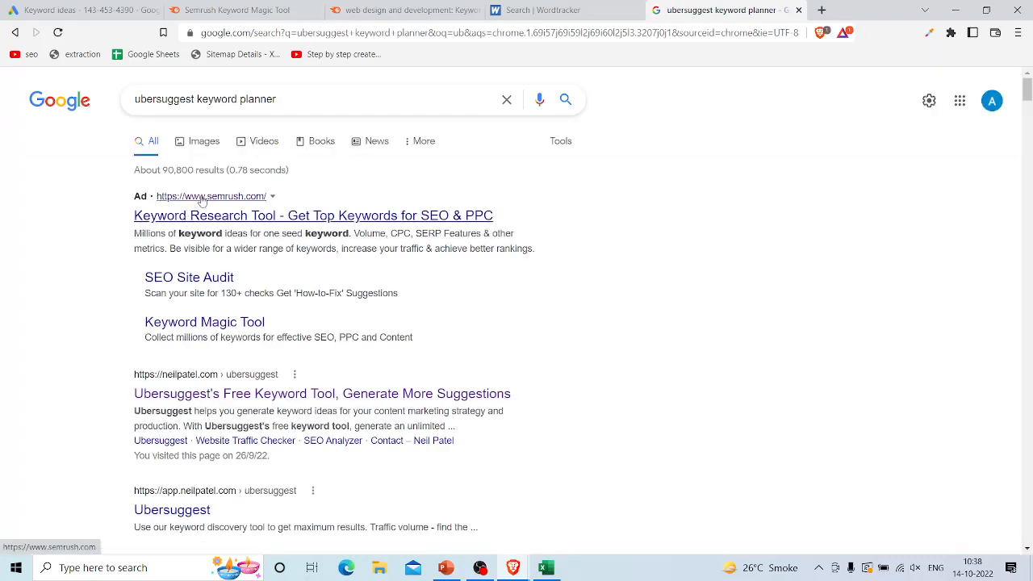
pyautogui.scroll(-2, 187, 273)
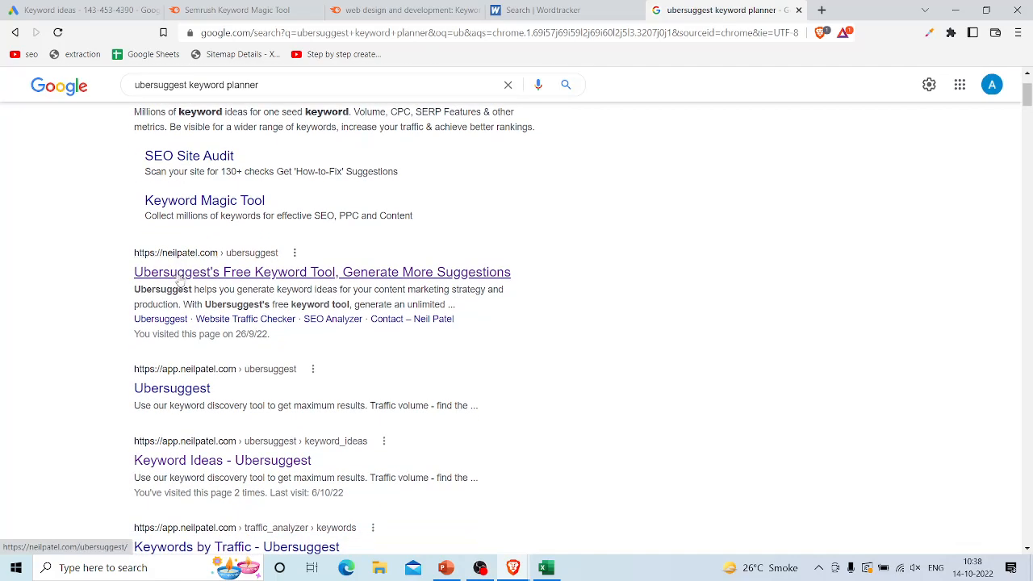
pyautogui.scroll(-3, 179, 281)
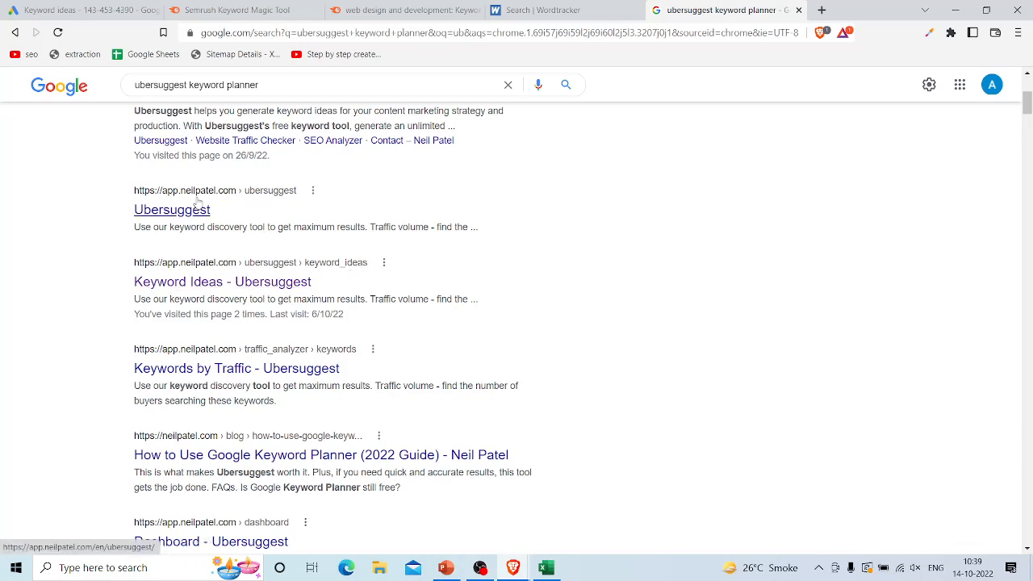
pyautogui.click(280, 291)
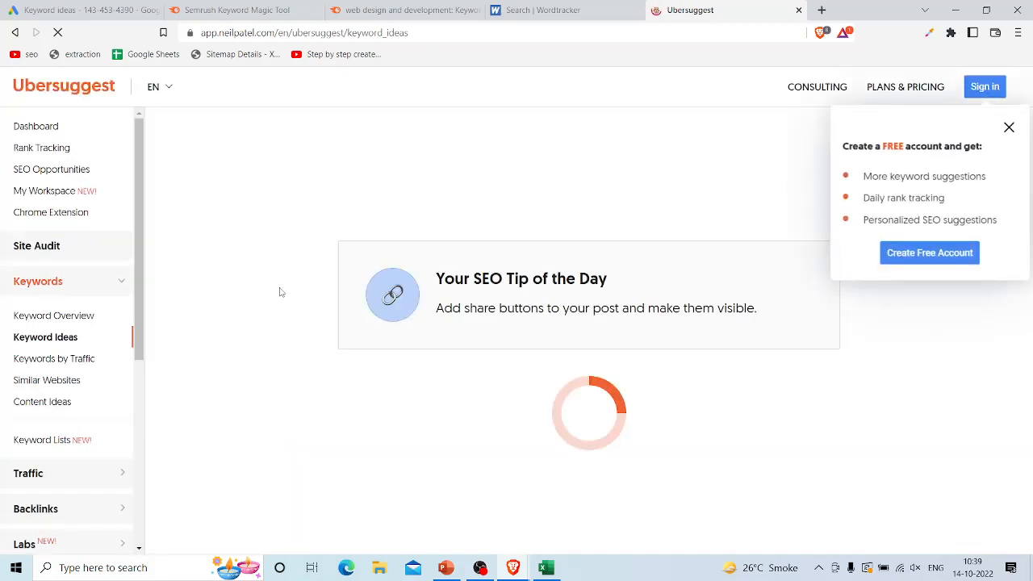
pyautogui.click(1009, 128)
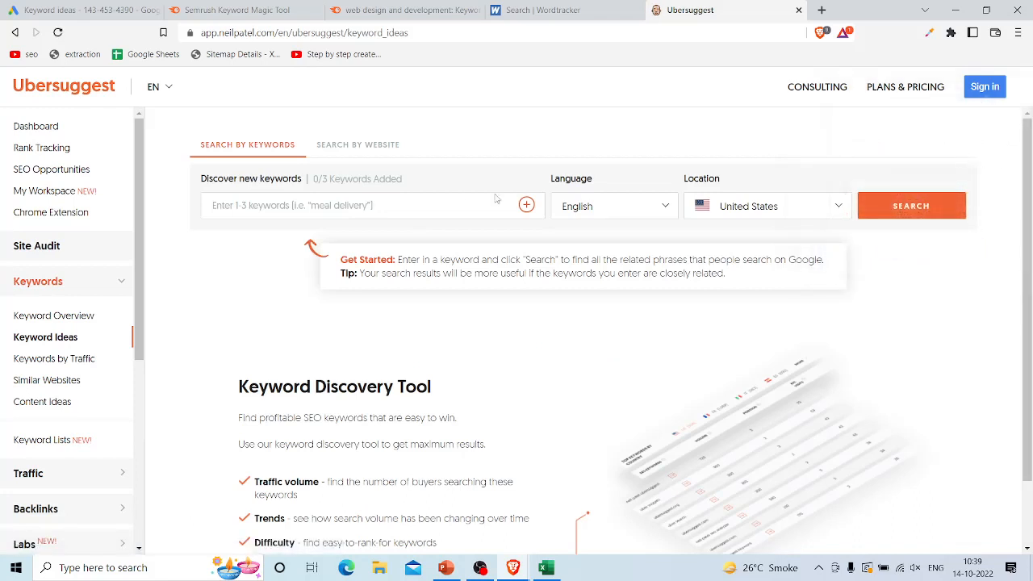
# Step: Search Ubersuggest for the copied keyword "web design and development" with English and United States as language and location
pyautogui.click(379, 205)
pyautogui.hotkey('ctrl', 'v')
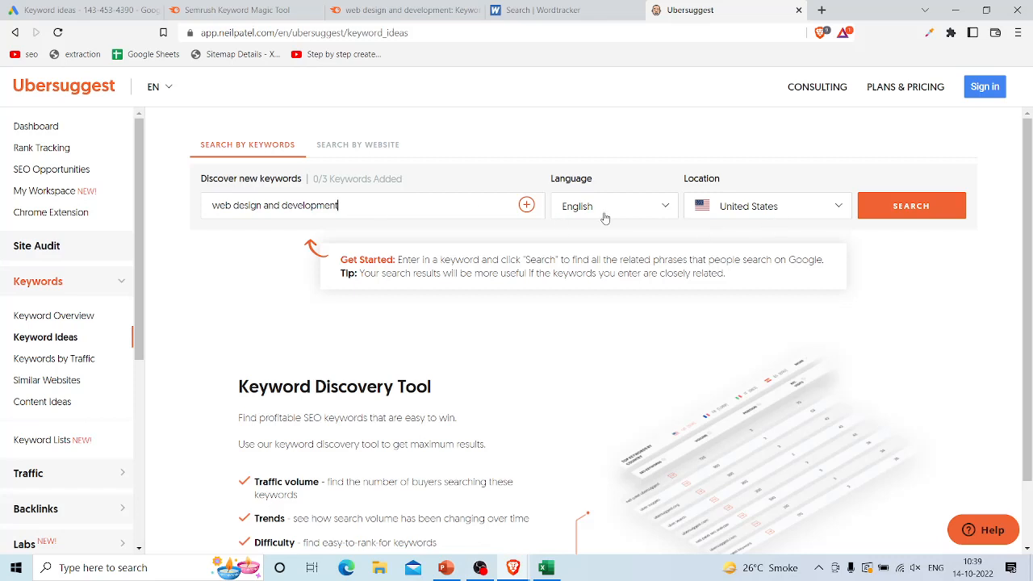
pyautogui.click(902, 205)
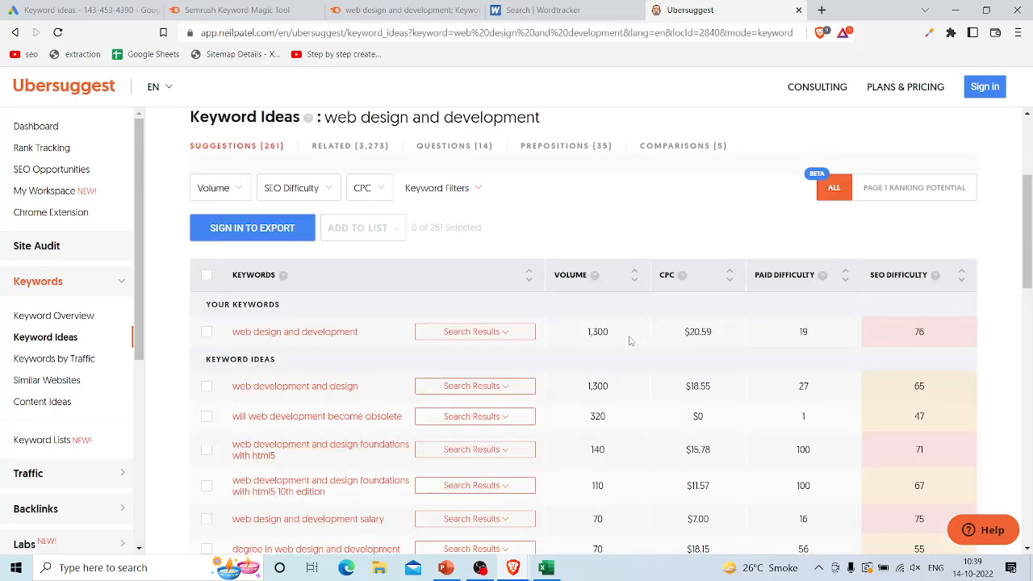
# Step: Read the volume and paid difficulty of the exact keyword "web design and development" in the Ubersuggest results
pyautogui.scroll(3, 631, 342)
pyautogui.scroll(-1, 631, 342)
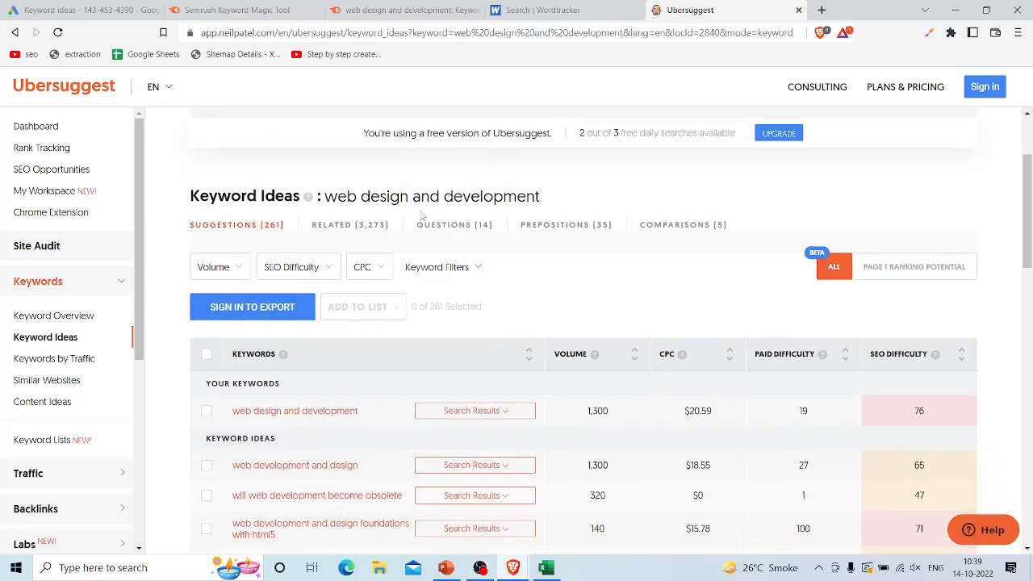
pyautogui.scroll(-1, 474, 325)
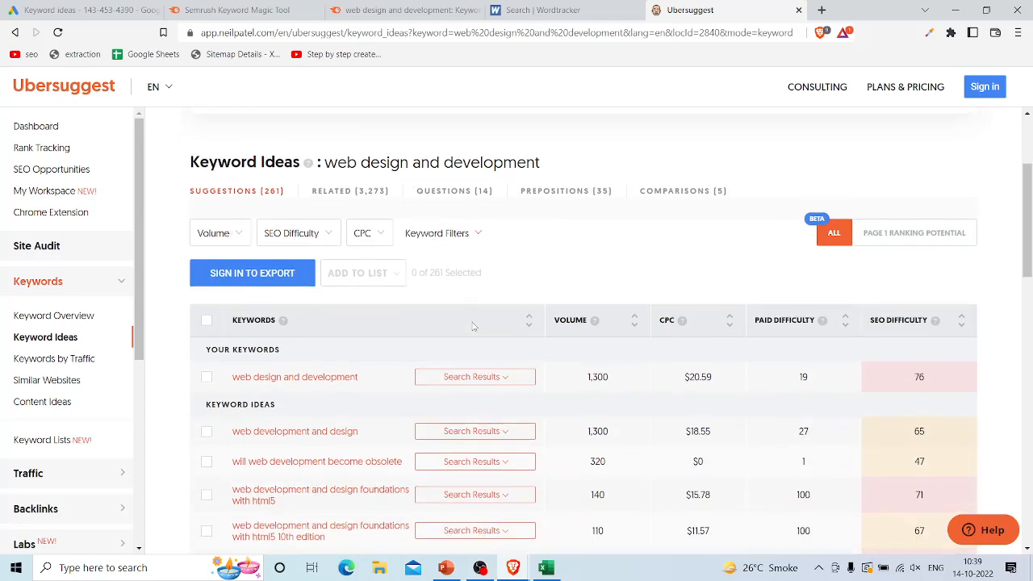
pyautogui.moveTo(588, 379); pyautogui.dragTo(617, 388)
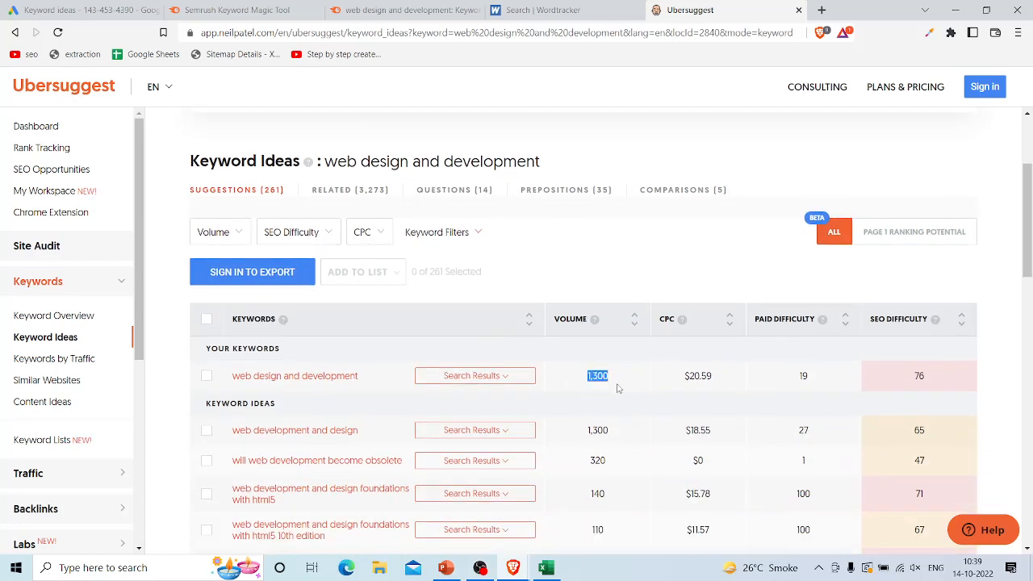
pyautogui.moveTo(800, 379); pyautogui.dragTo(813, 381)
# Step: Switch to Excel and set the row 3 ubersuggest volume to 1300%, wordtracker volume to 1450%, and both tools' competition to 19%
pyautogui.hotkey('alt', 'Tab')
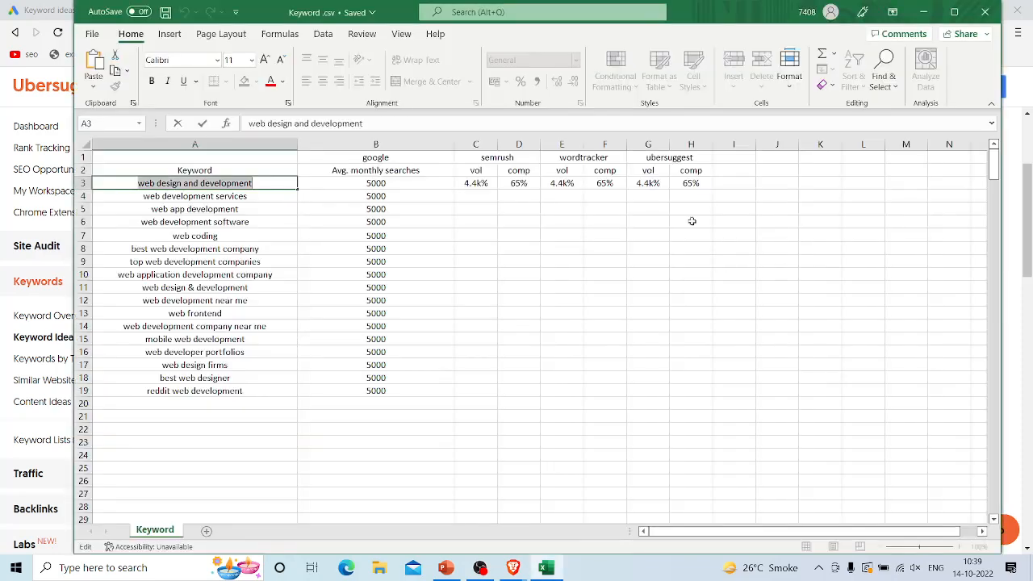
pyautogui.click(648, 183)
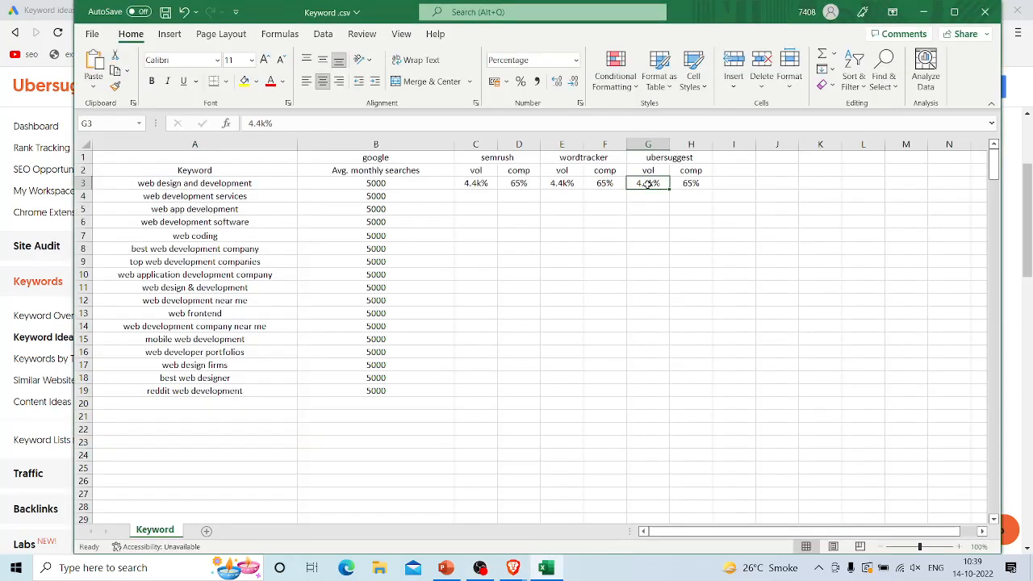
pyautogui.write('1300')
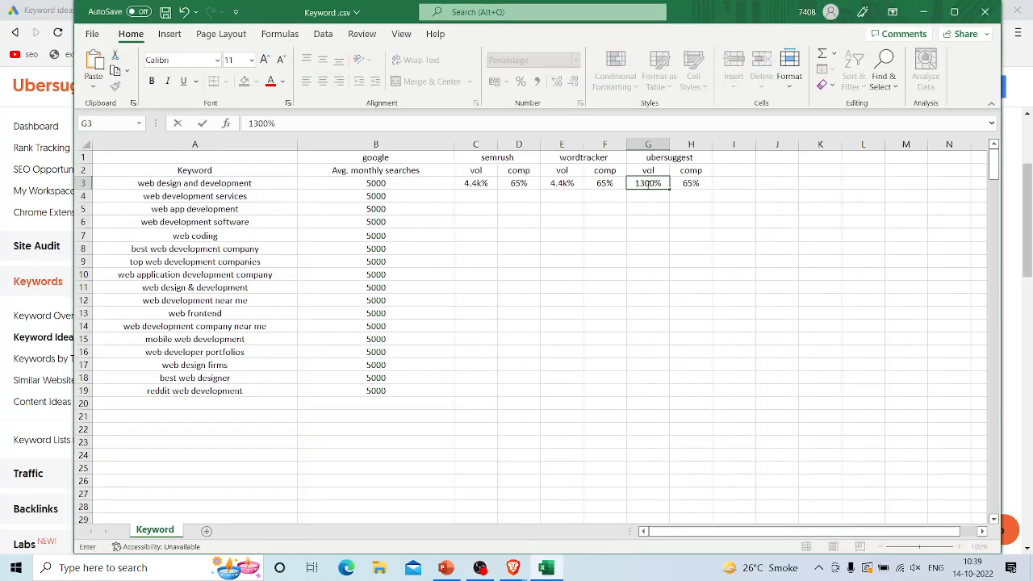
pyautogui.click(562, 183)
pyautogui.write('1450')
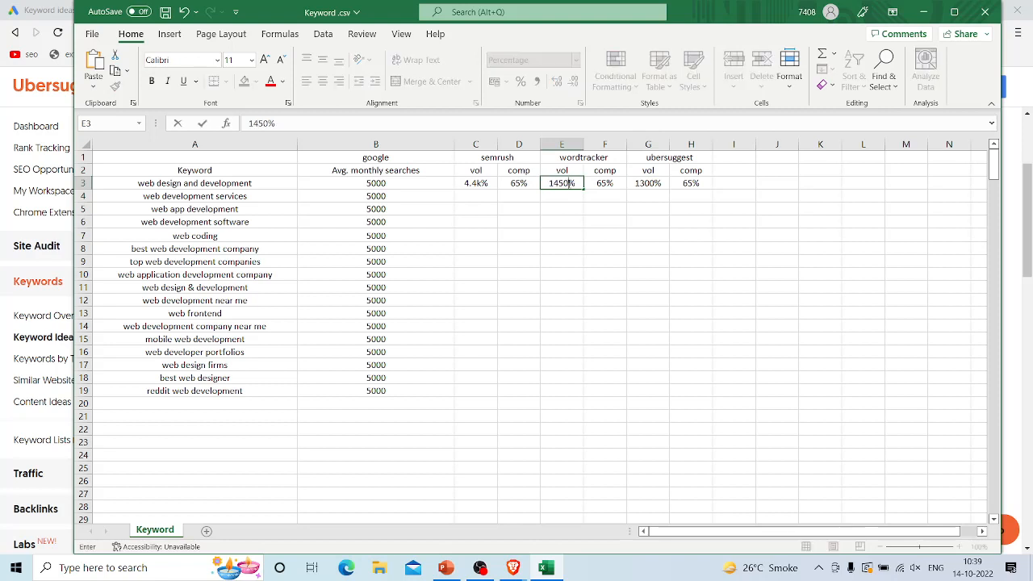
pyautogui.click(606, 184)
pyautogui.write('19')
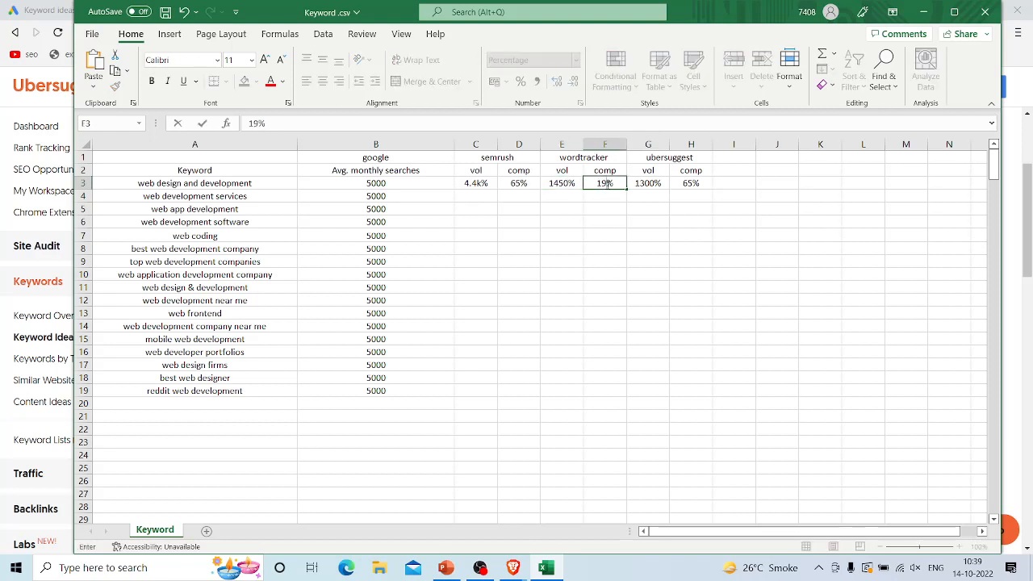
pyautogui.click(687, 183)
pyautogui.write('19')
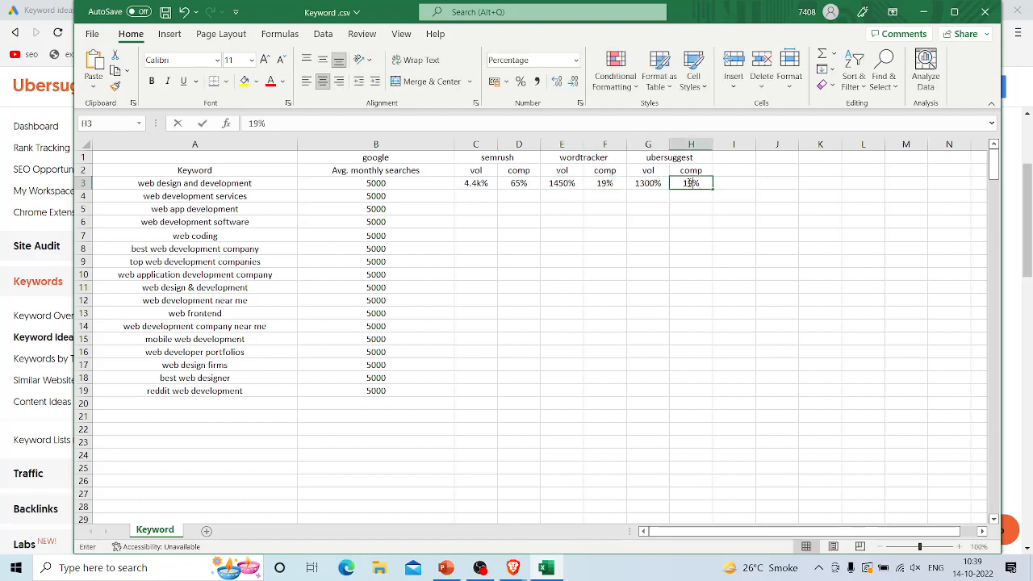
pyautogui.click(804, 253)
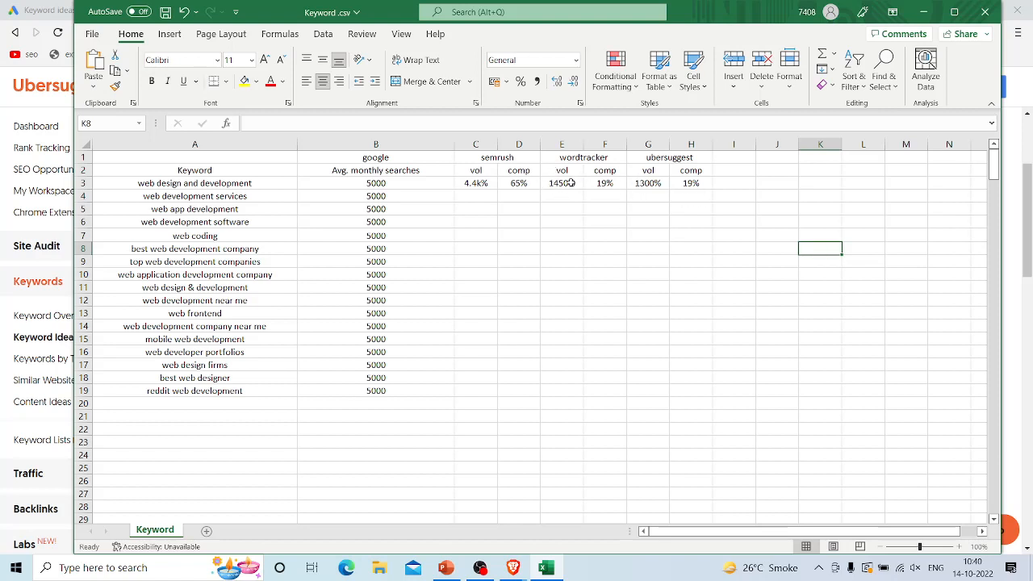
# Step: Fill the row 3 semrush, wordtracker and ubersuggest volume and competition values in C3:H3 down through row 21
pyautogui.moveTo(485, 158); pyautogui.dragTo(511, 386)
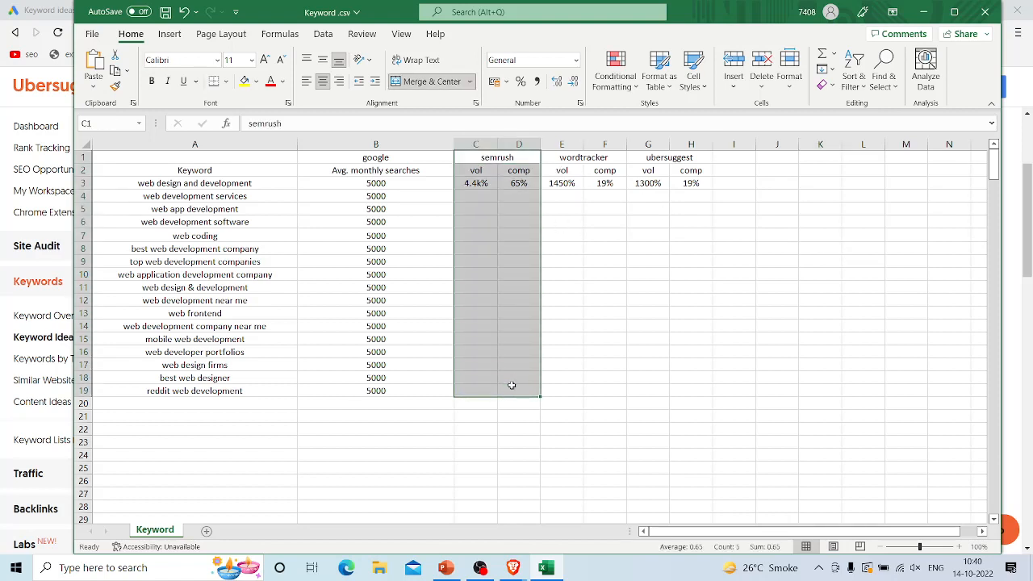
pyautogui.click(665, 376)
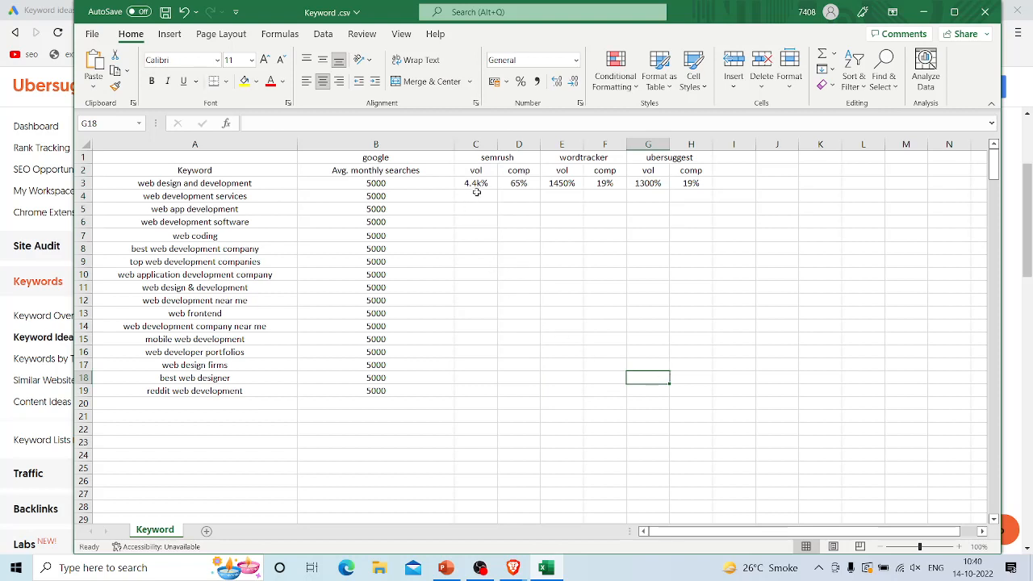
pyautogui.moveTo(471, 183); pyautogui.dragTo(683, 425)
pyautogui.click(799, 390)
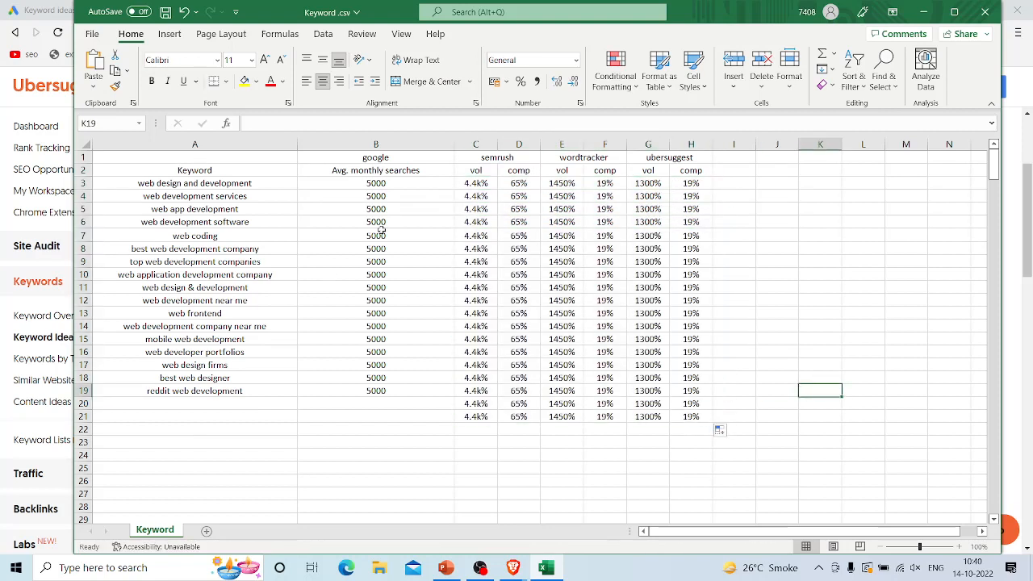
# Step: Review the google average monthly searches column and the shortlisted keywords in A3:A19
pyautogui.click(376, 144)
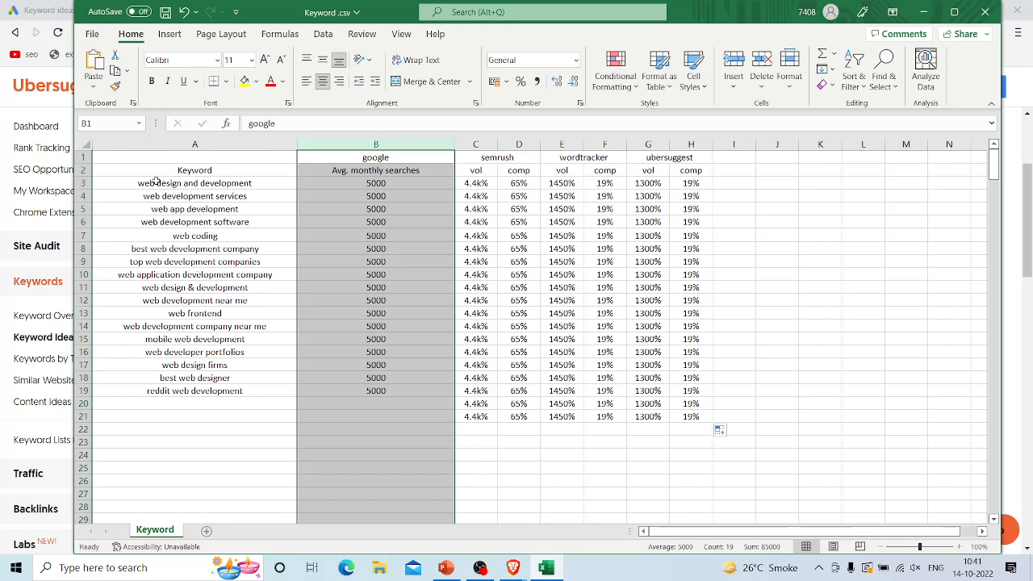
pyautogui.moveTo(158, 182); pyautogui.dragTo(245, 393)
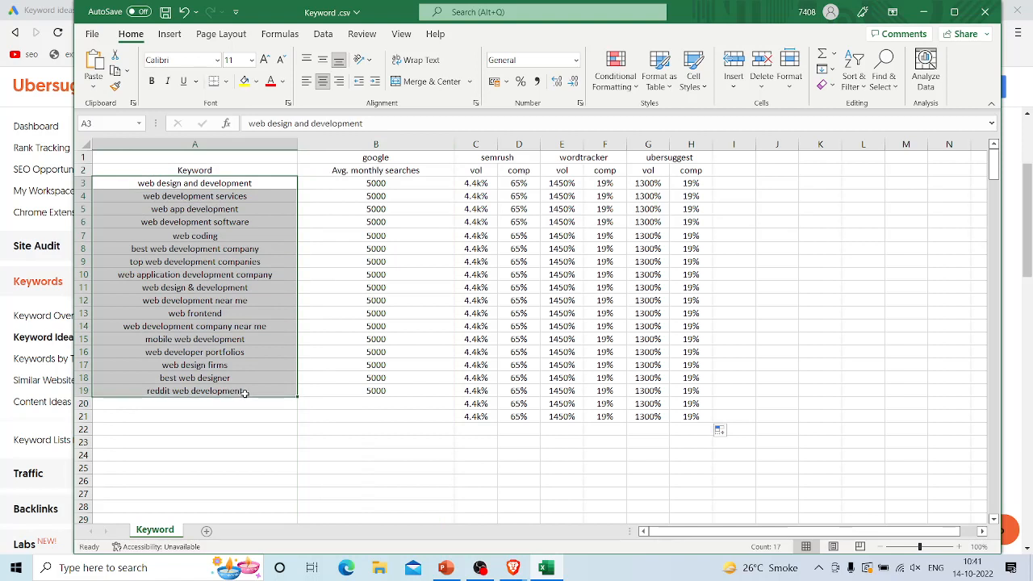
pyautogui.click(272, 436)
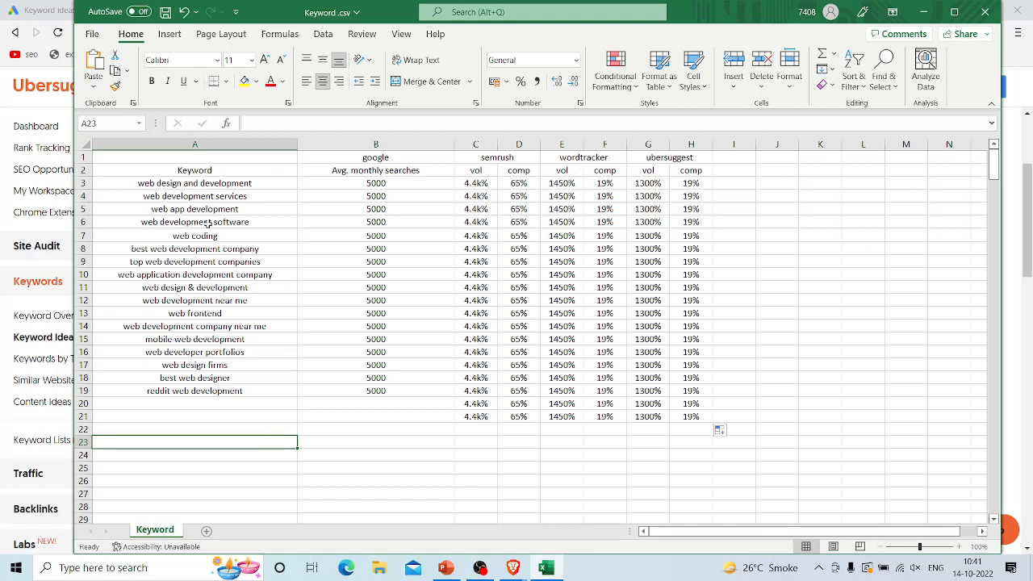
pyautogui.moveTo(193, 185); pyautogui.dragTo(221, 386)
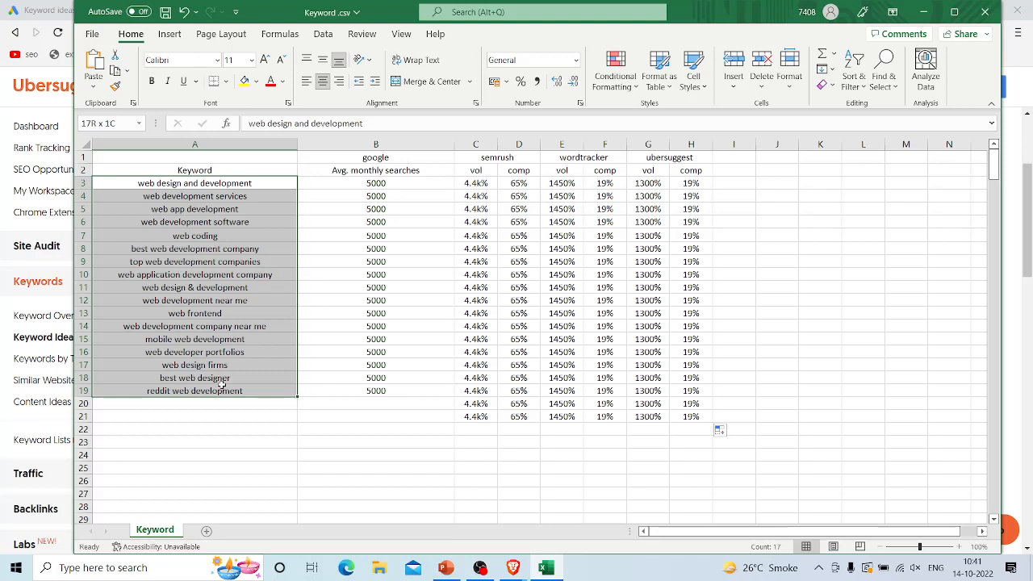
pyautogui.moveTo(221, 386); pyautogui.dragTo(252, 286)
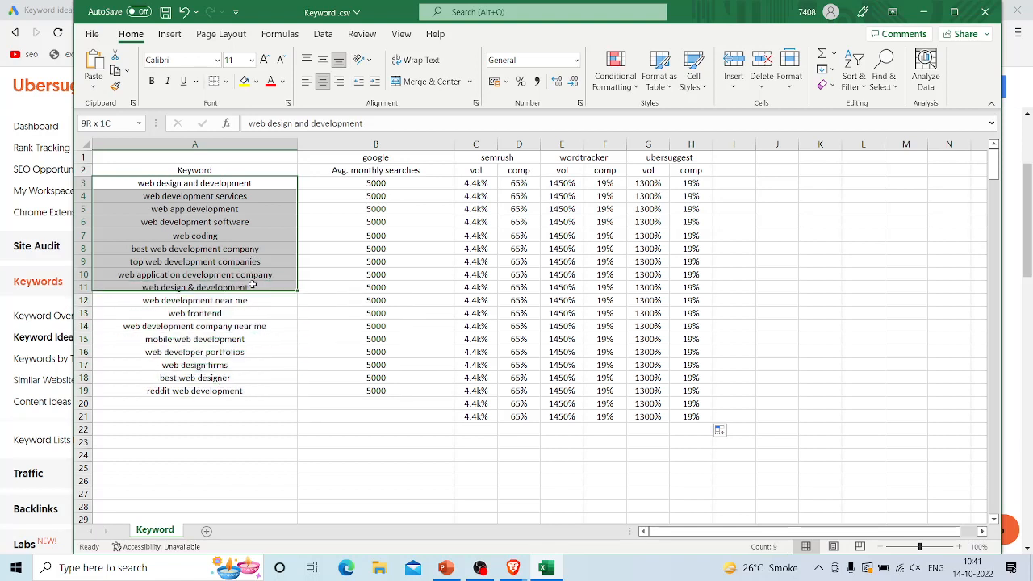
pyautogui.click(288, 400)
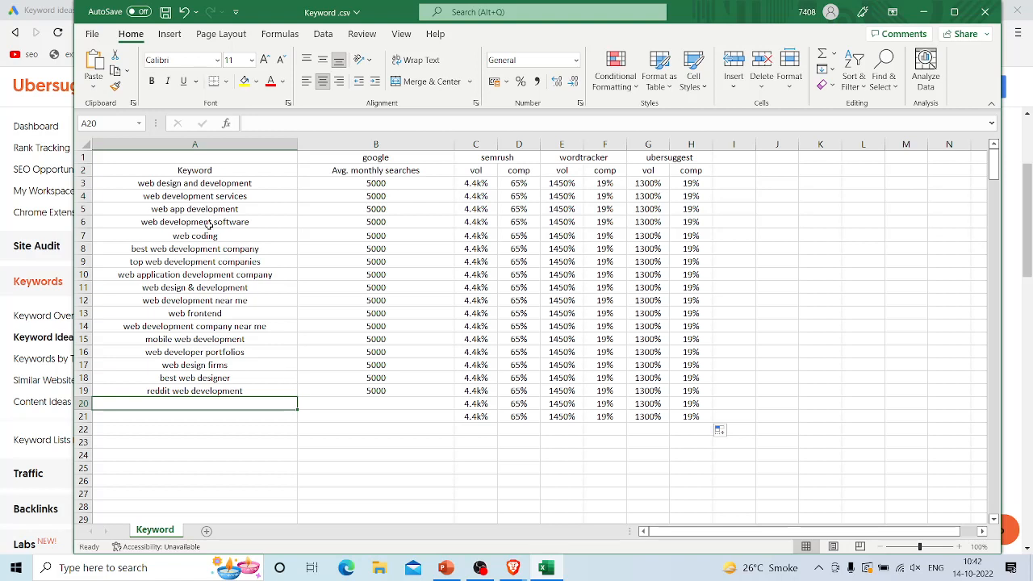
# Step: Copy the keyword "web design and development" from A3, then search for "google trends" in a new browser tab and open Google Trends
pyautogui.click(213, 180)
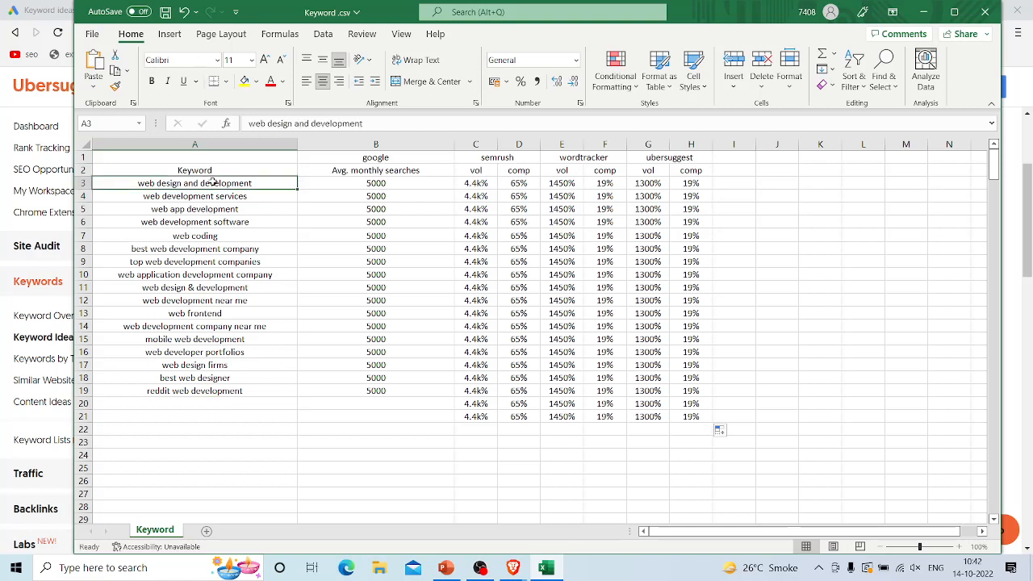
pyautogui.doubleClick(213, 180)
pyautogui.hotkey('ctrl', 'a')
pyautogui.hotkey('ctrl', 'c')
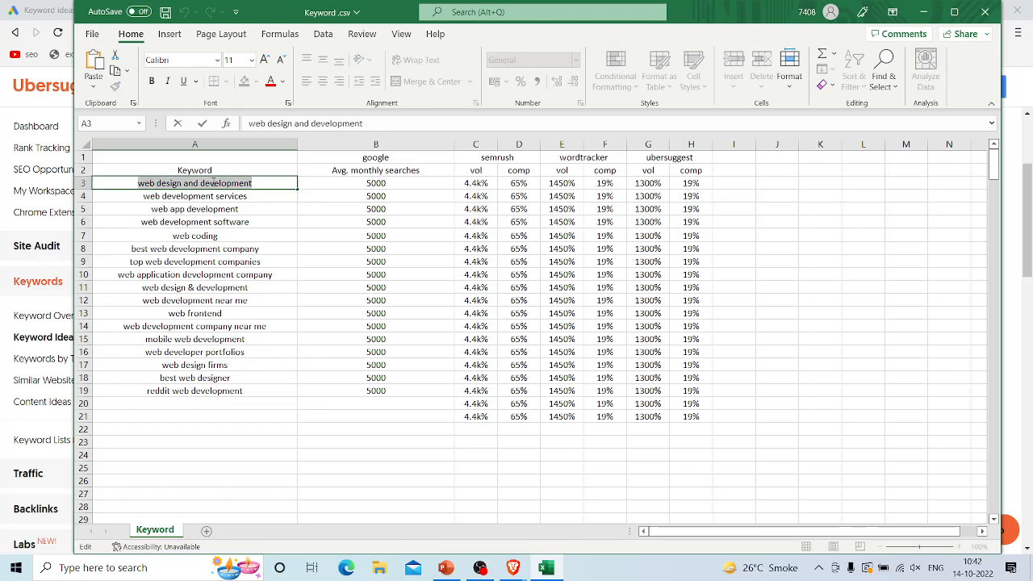
pyautogui.hotkey('alt', 'Tab')
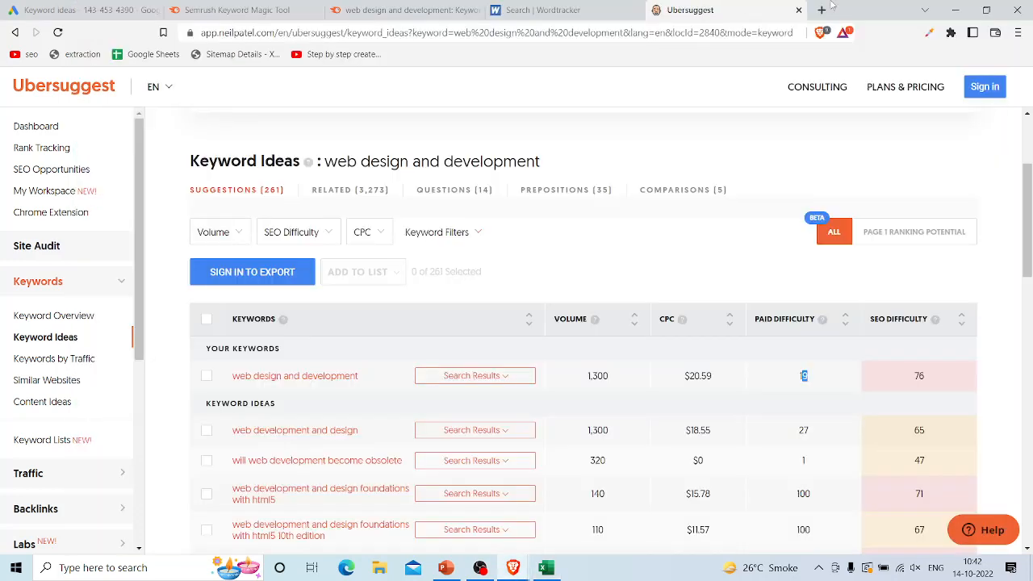
pyautogui.click(821, 10)
pyautogui.write('g')
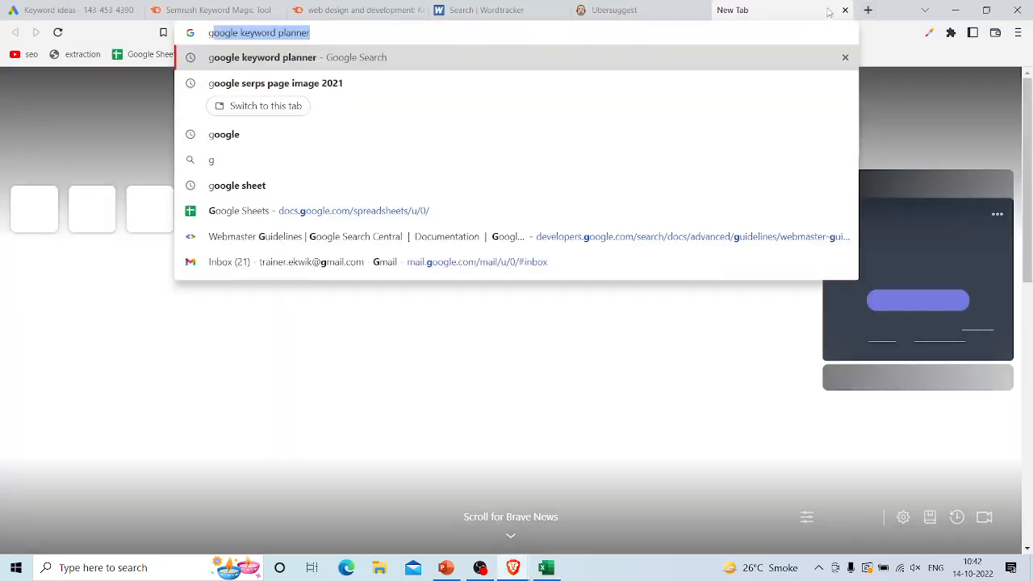
pyautogui.write('oogle tre')
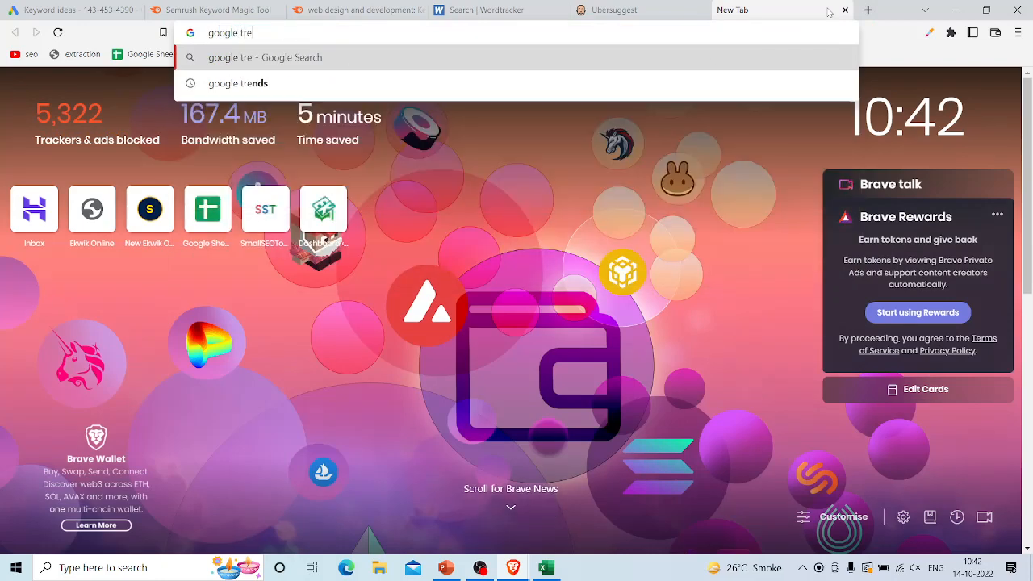
pyautogui.write('nds')
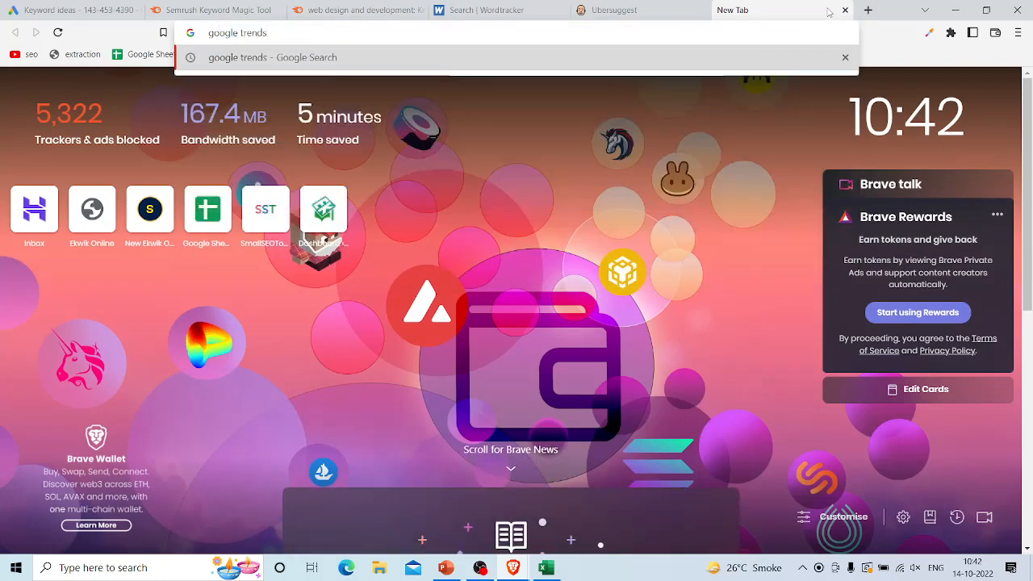
pyautogui.press('Return')
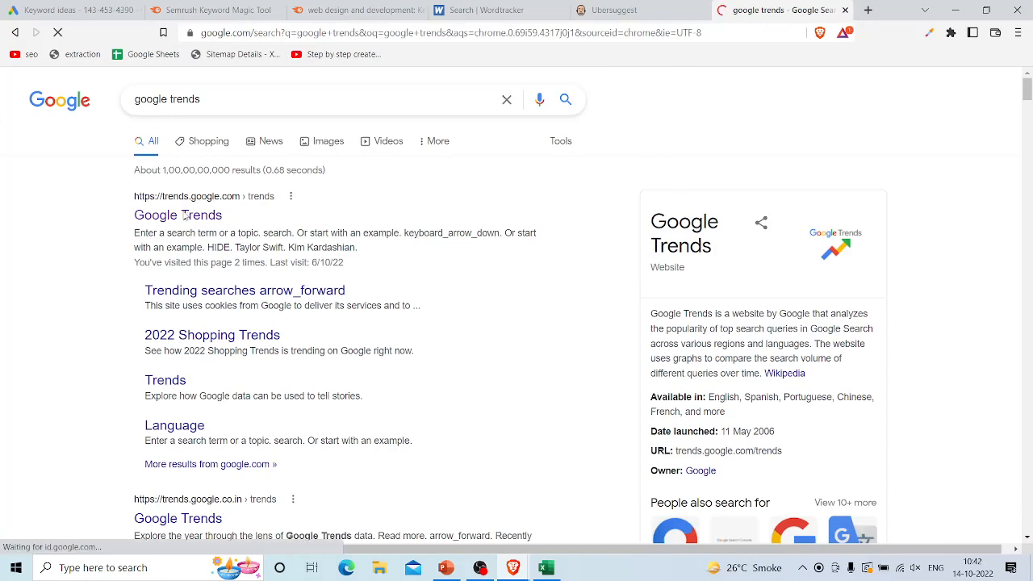
pyautogui.click(184, 216)
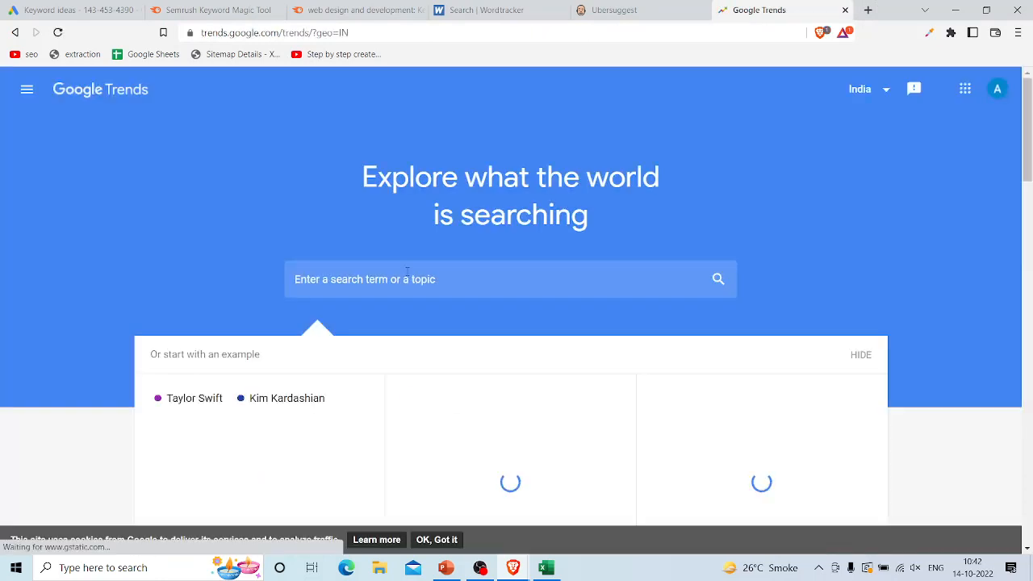
# Step: Search Google Trends for the copied keyword "web design and development" and examine its interest over time and the region options
pyautogui.click(407, 275)
pyautogui.hotkey('ctrl', 'v')
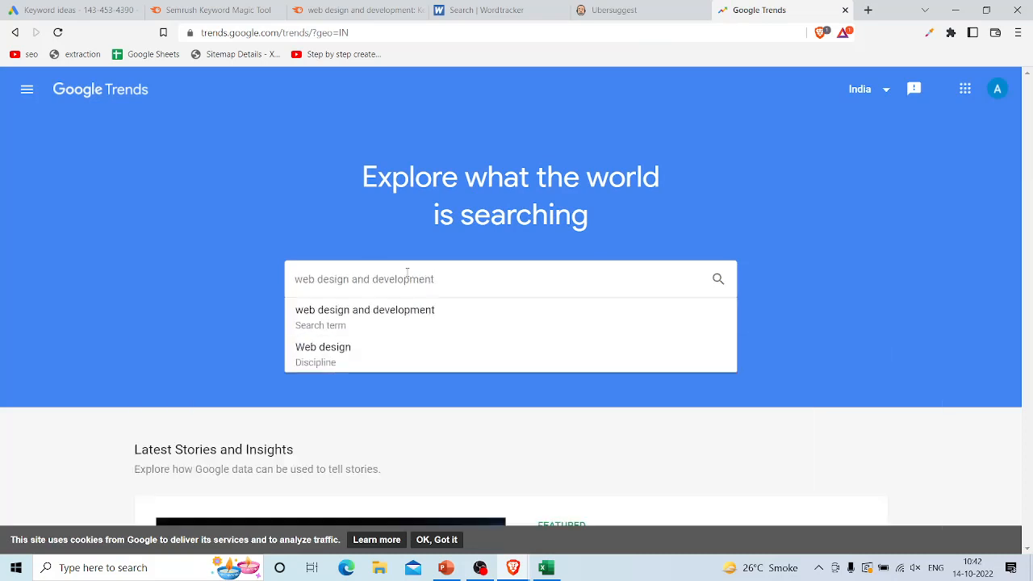
pyautogui.press('Return')
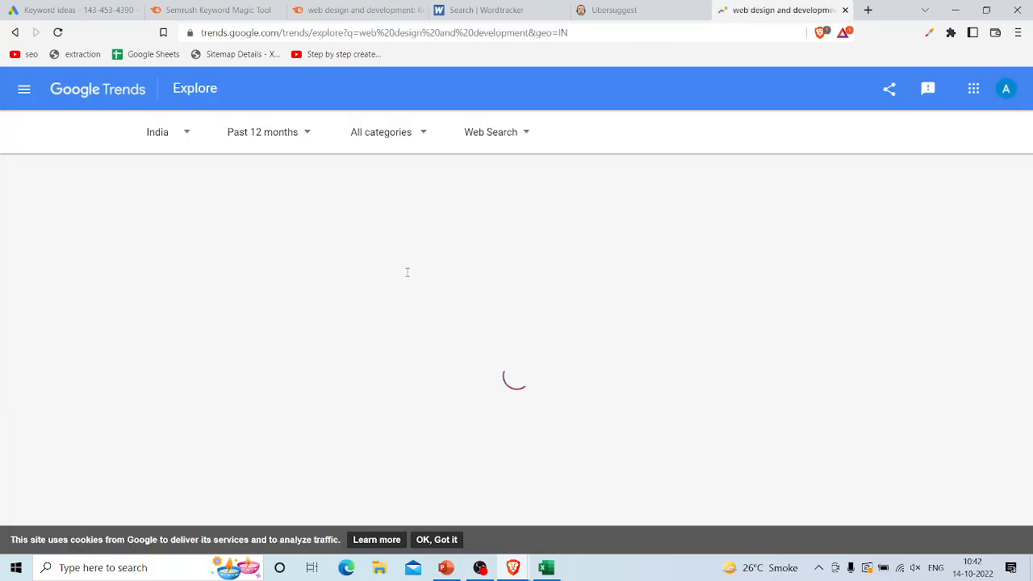
pyautogui.scroll(-2, 407, 272)
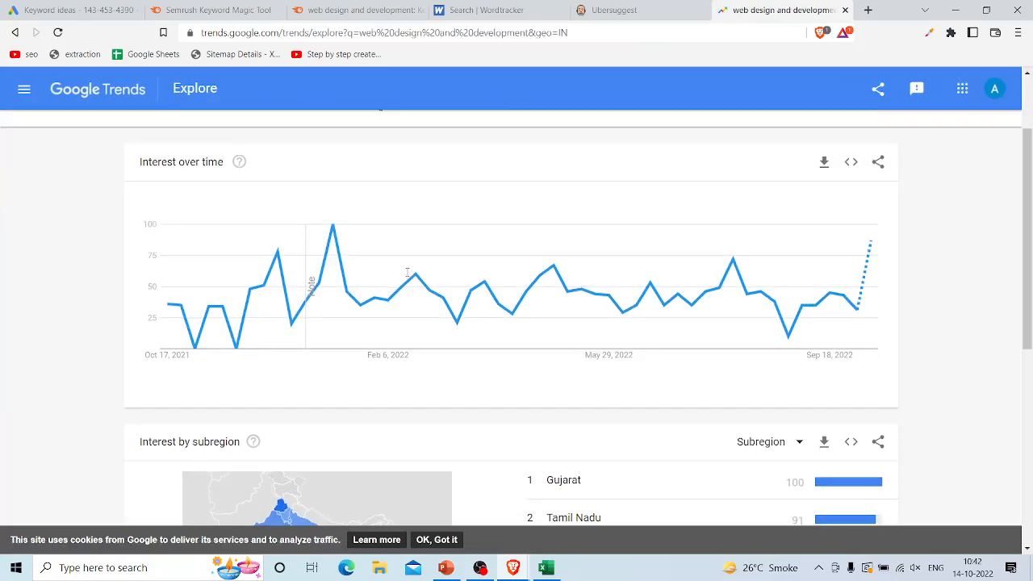
pyautogui.scroll(1, 407, 272)
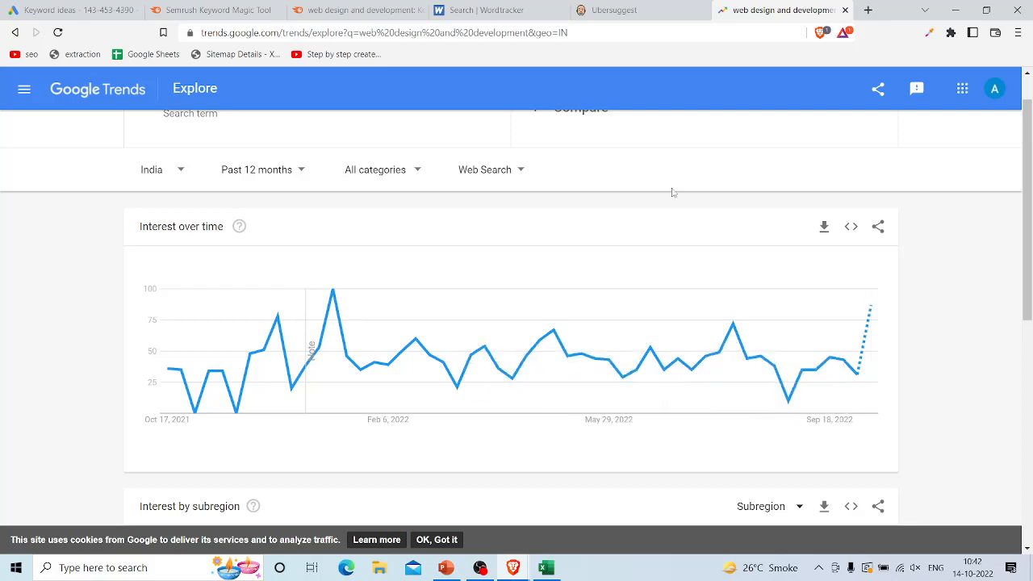
pyautogui.scroll(1, 653, 202)
pyautogui.scroll(1, 259, 240)
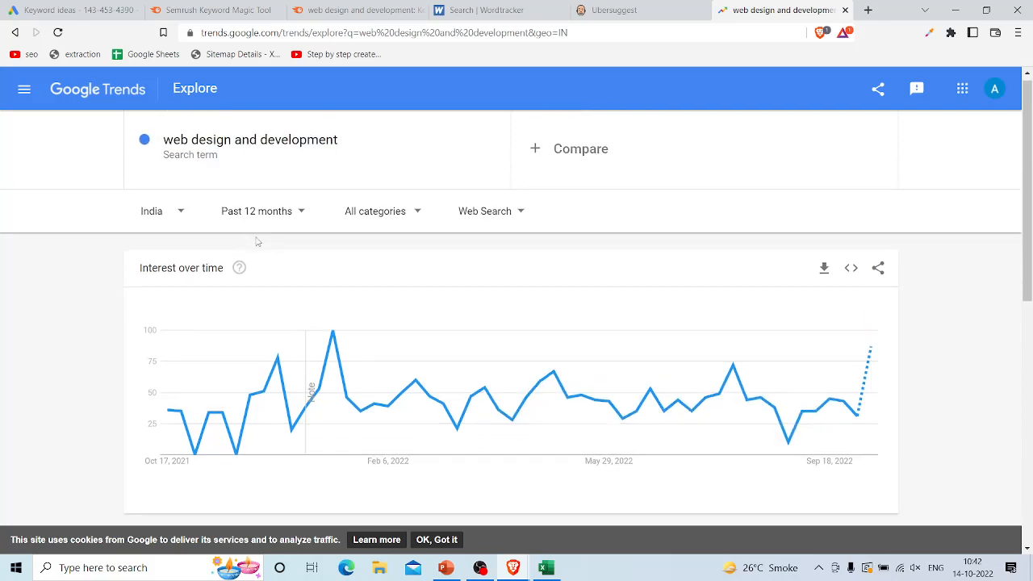
pyautogui.click(171, 212)
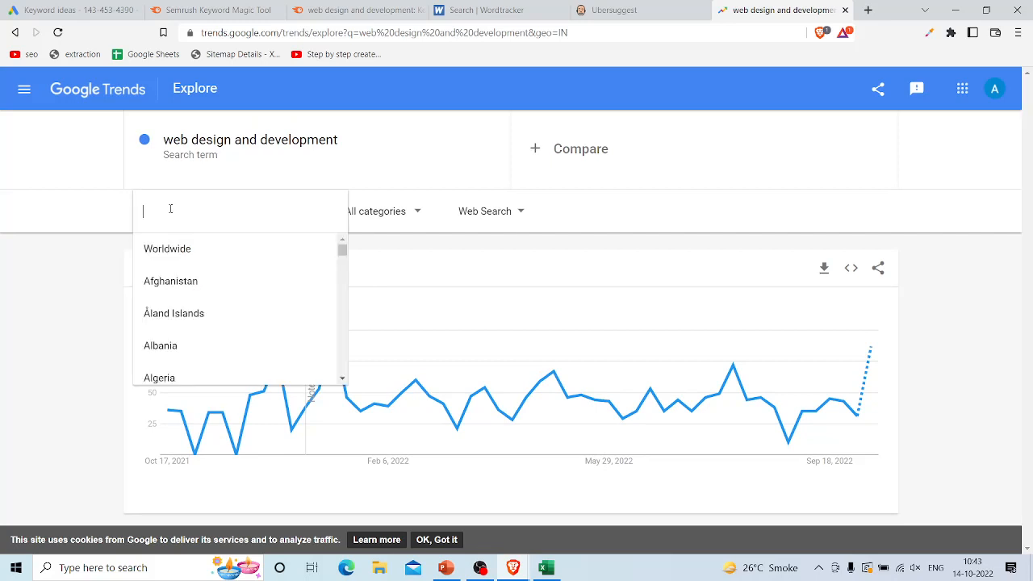
pyautogui.click(52, 307)
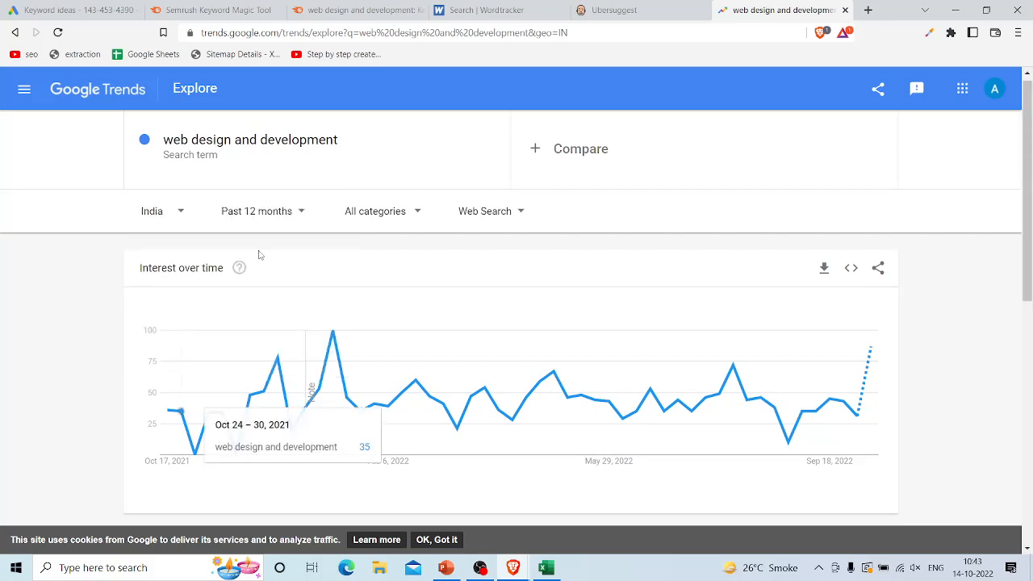
pyautogui.scroll(1, 290, 242)
# Step: Add "digital marketing" as a comparison search term and set the time range to 2004 - present
pyautogui.click(677, 160)
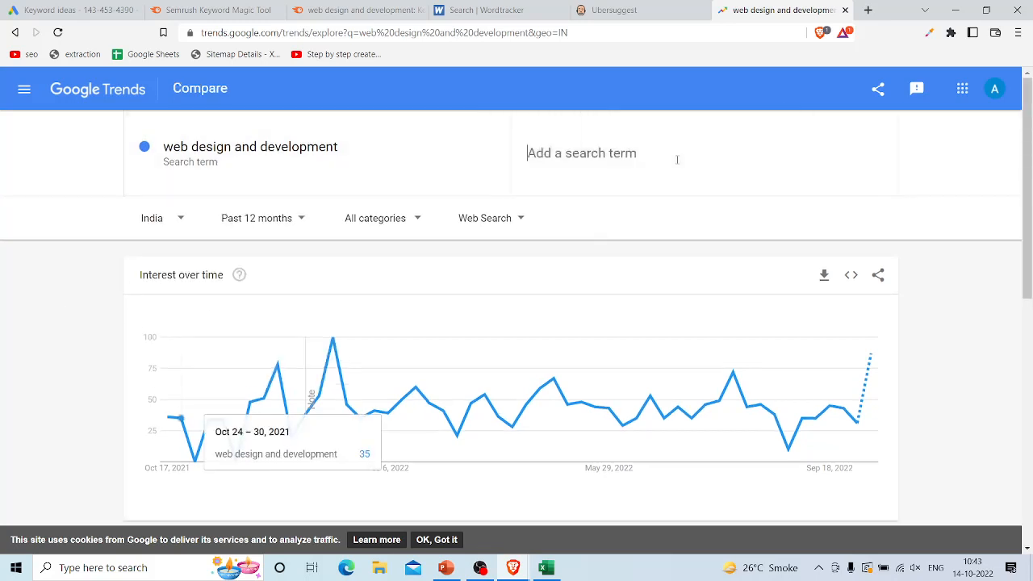
pyautogui.write('f')
pyautogui.press('BackSpace')
pyautogui.write('digital mar')
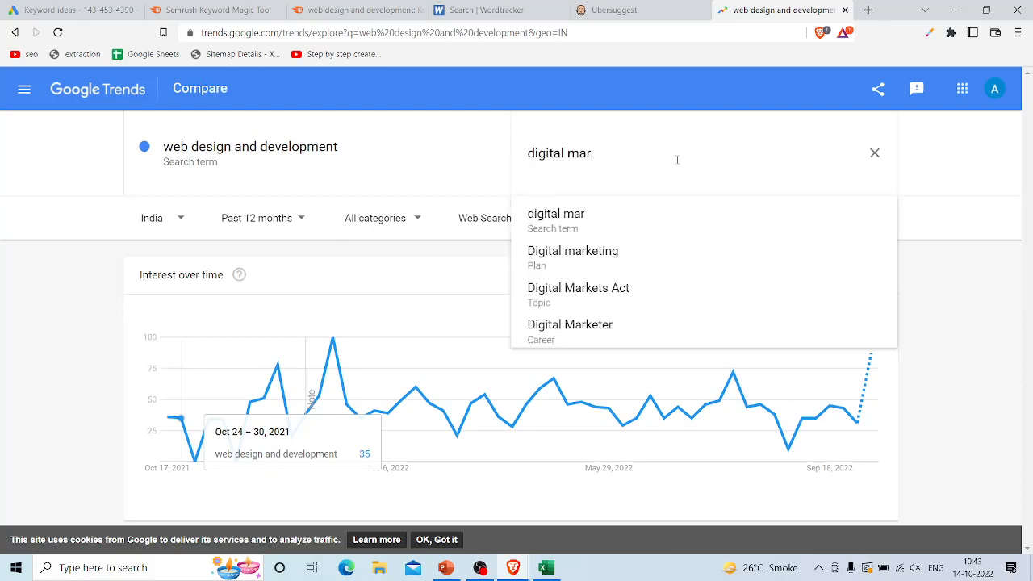
pyautogui.write('keting')
pyautogui.press('Return')
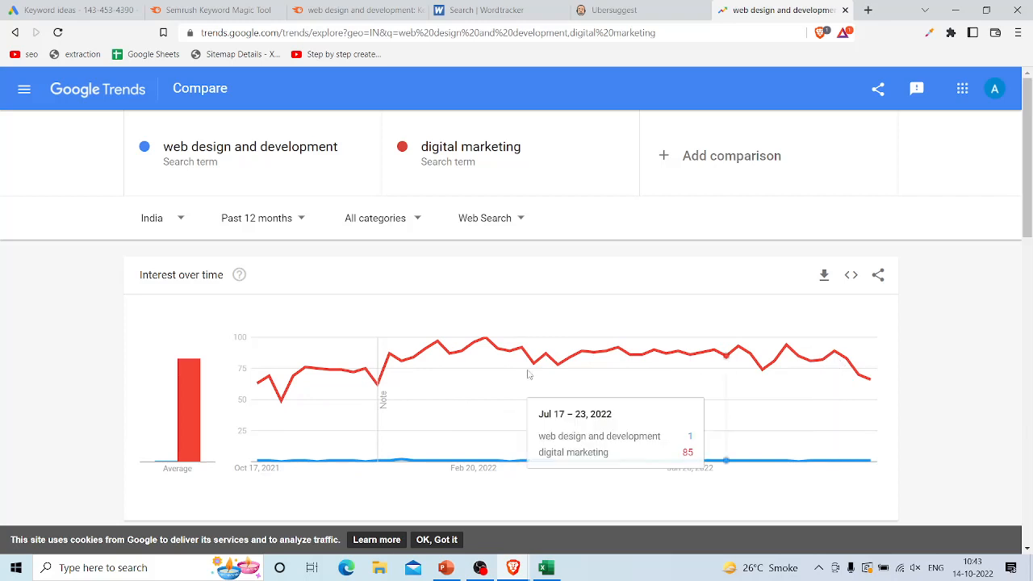
pyautogui.click(279, 220)
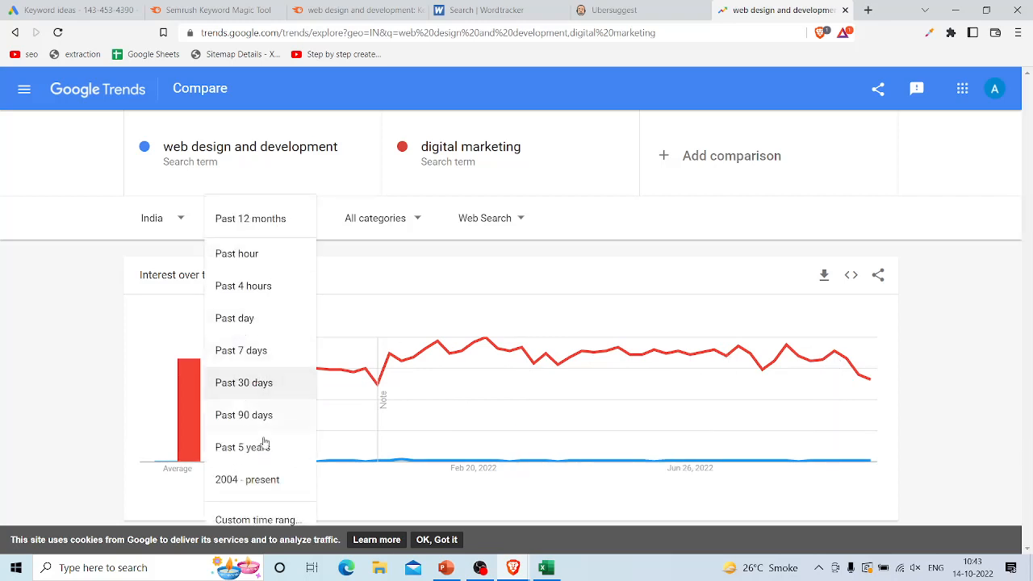
pyautogui.click(252, 481)
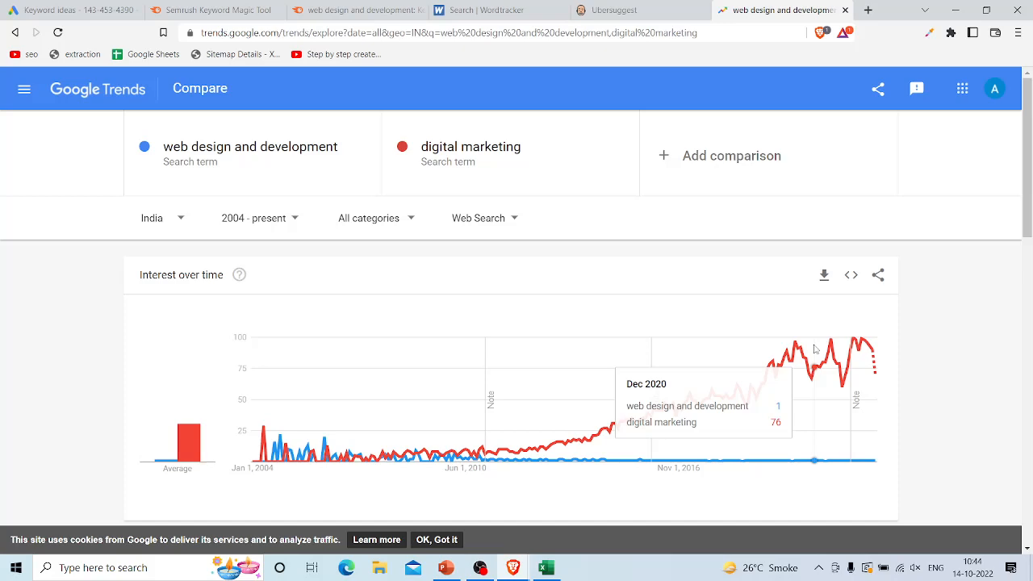
# Step: Switch to Excel and review the first keyword in A3 and the remaining keywords listed from A4 down
pyautogui.hotkey('alt', 'Tab')
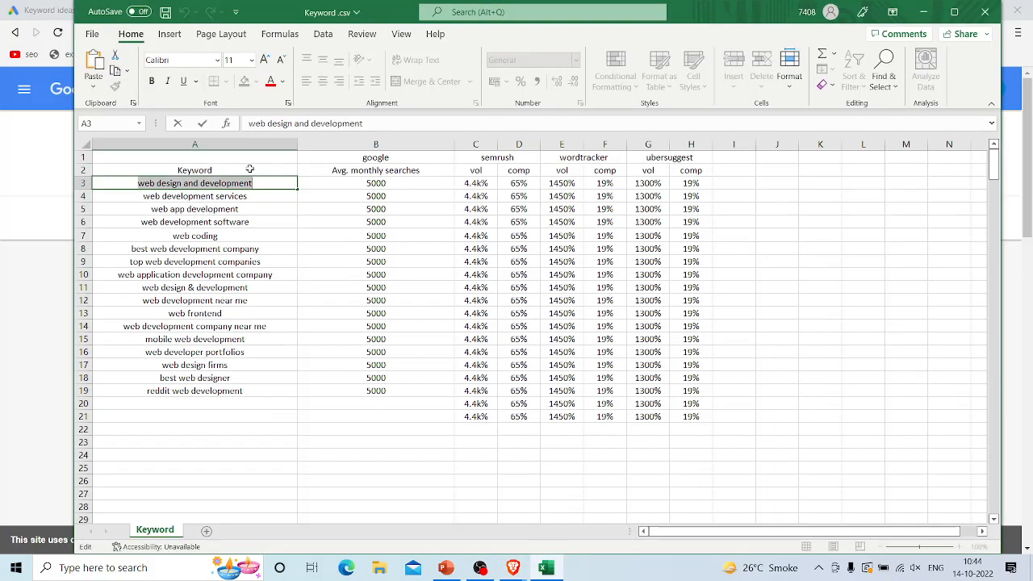
pyautogui.click(261, 179)
pyautogui.moveTo(136, 184); pyautogui.dragTo(264, 173)
pyautogui.moveTo(137, 194); pyautogui.dragTo(154, 478)
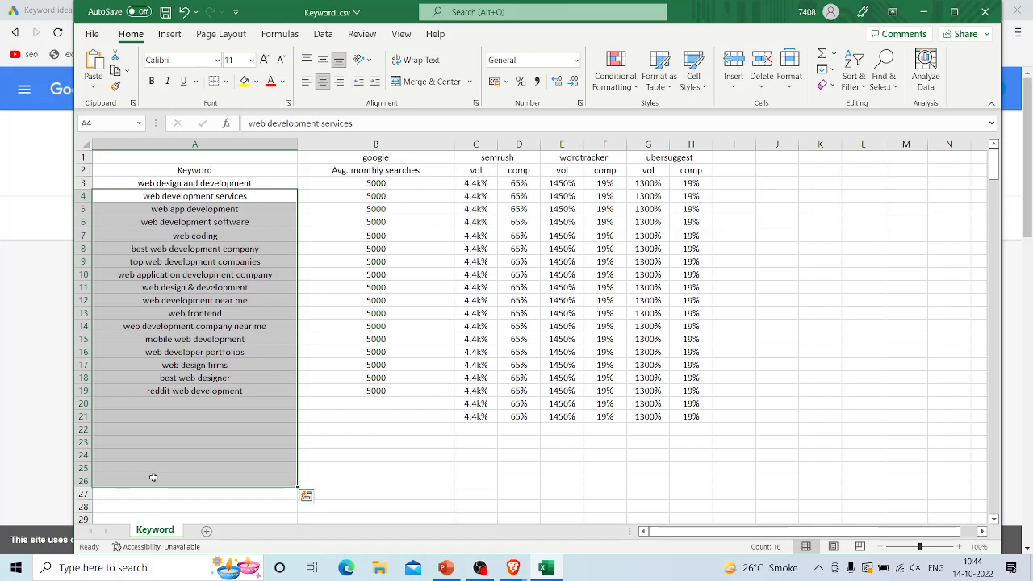
# Step: Switch to the browser, open ekwikdigital.com in a new tab and look through its service menus
pyautogui.hotkey('alt', 'Tab')
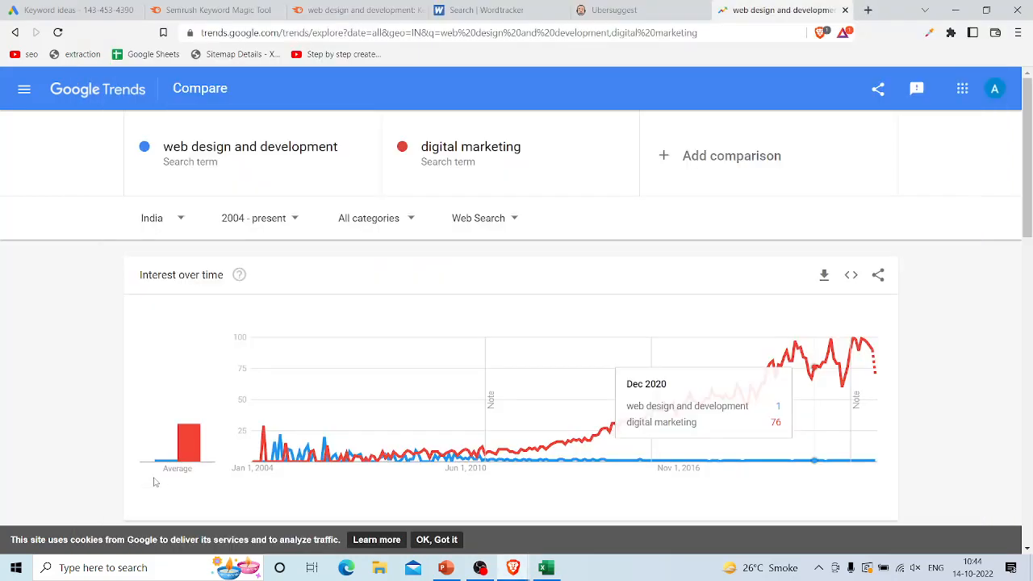
pyautogui.click(867, 10)
pyautogui.write('ekwik')
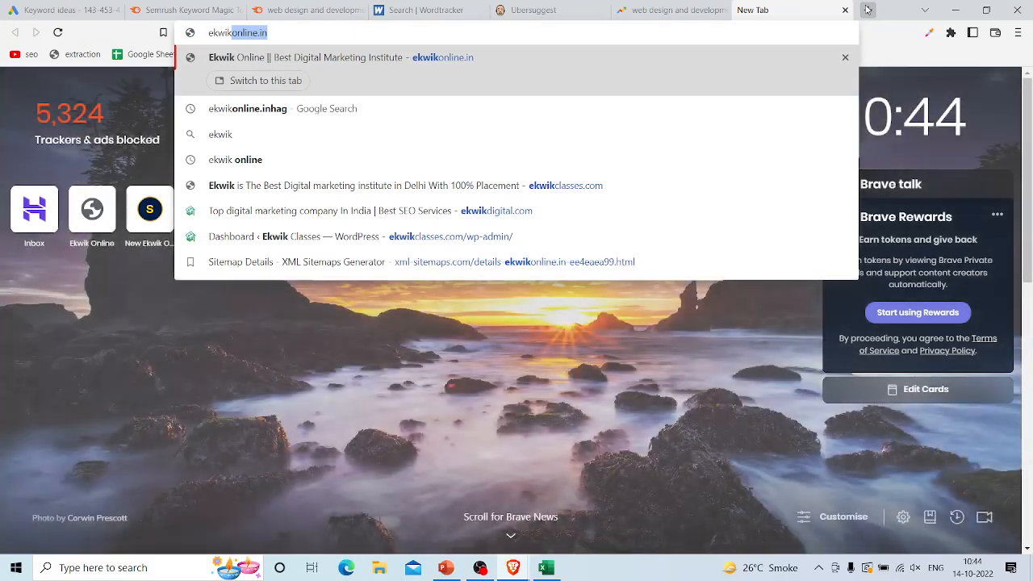
pyautogui.click(484, 210)
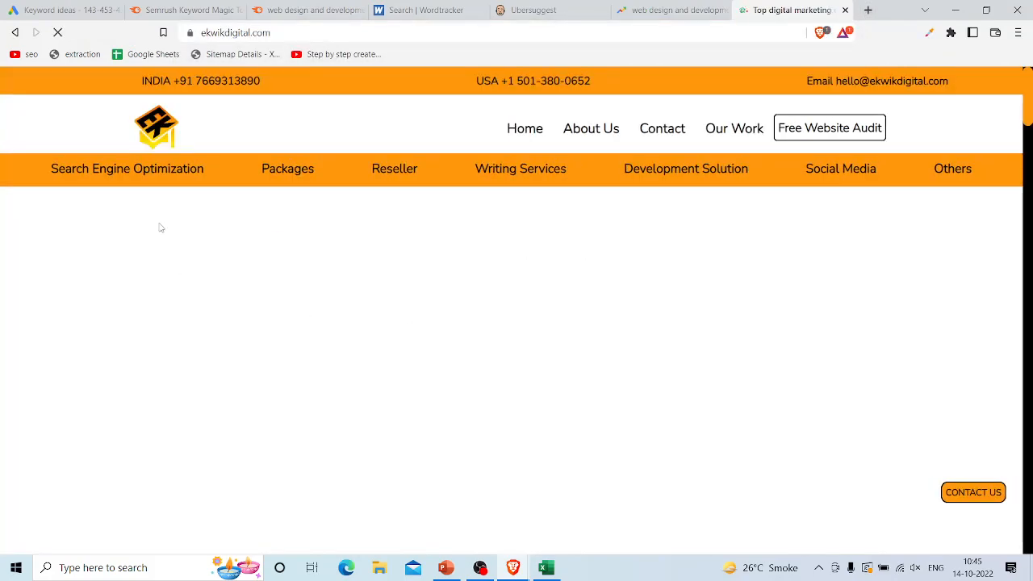
pyautogui.moveTo(150, 187)
pyautogui.moveTo(286, 166)
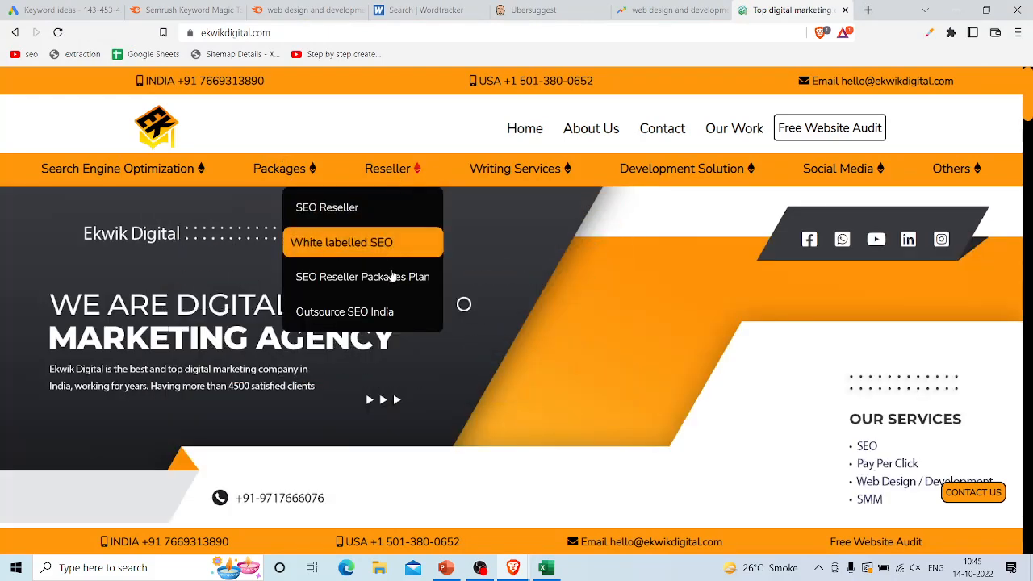
# Step: Check the website's remaining service menus and switch to the Excel keyword comparison sheet, clearing the selection of the keyword list
pyautogui.moveTo(510, 187)
pyautogui.moveTo(681, 173)
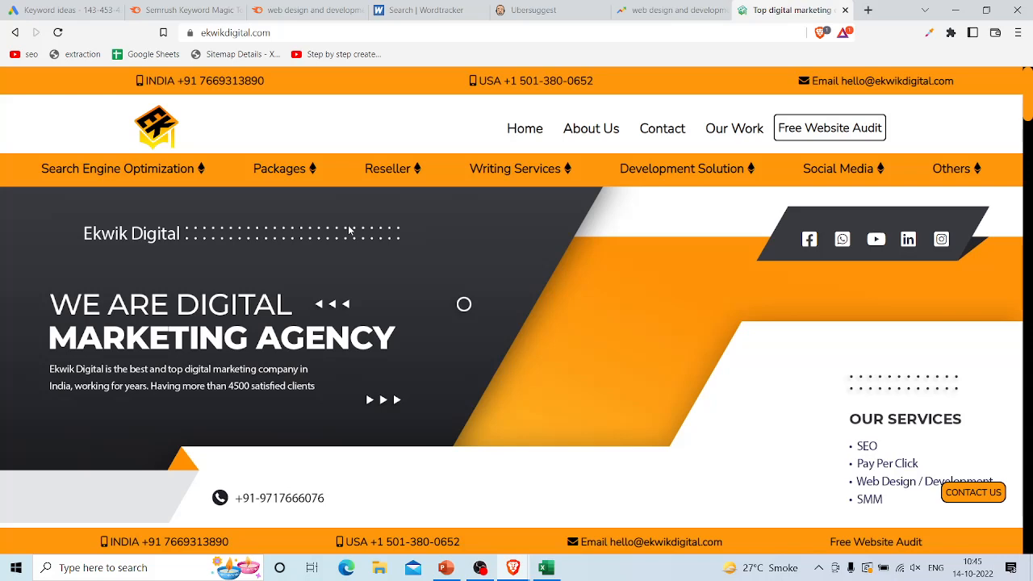
pyautogui.hotkey('alt', 'Tab')
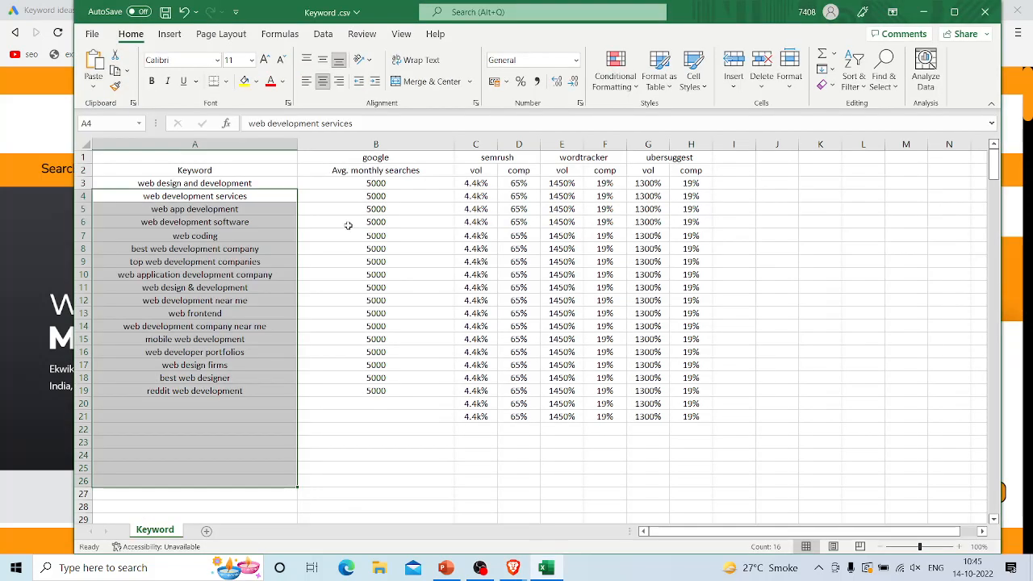
pyautogui.click(428, 422)
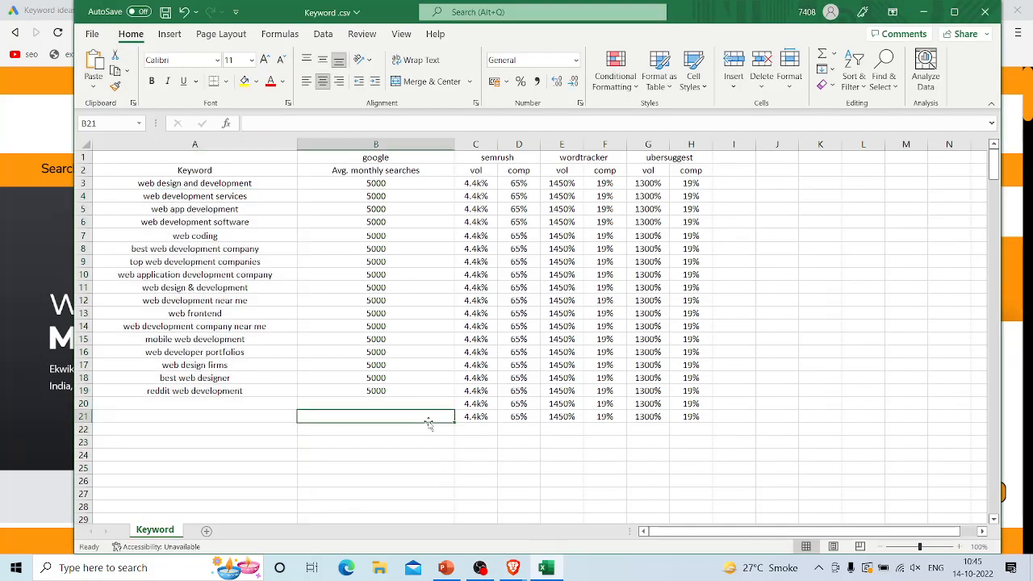
# Step: Switch to the PowerPoint presentation digital marketing.pptx and review the keyword tool slides 45 to 47 on Semrush, Ubersuggest and Wordtracker
pyautogui.hotkey('alt', 'Tab')
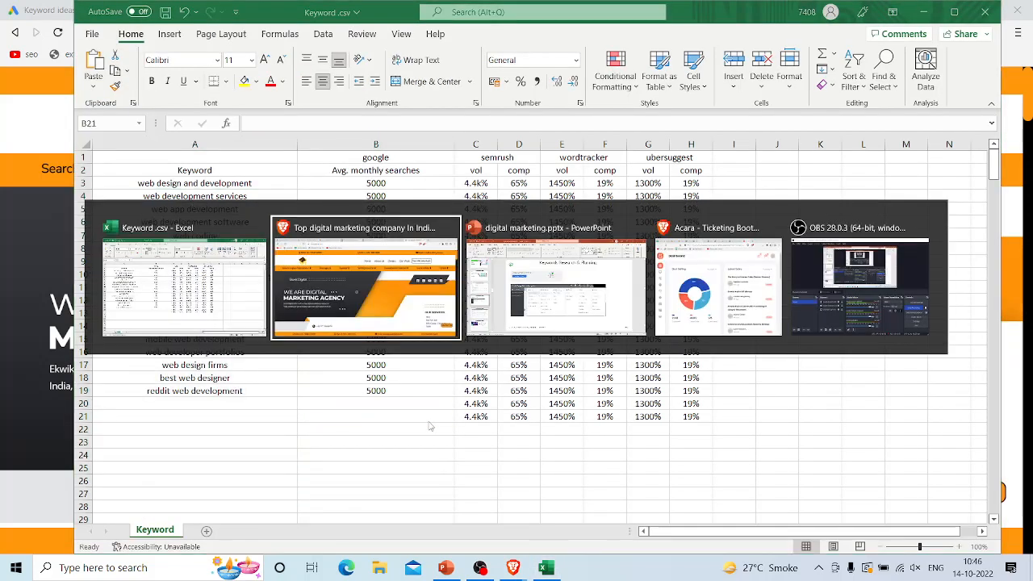
pyautogui.press('Tab')
pyautogui.press('Tab')
pyautogui.hotkey('shift', 'Tab')
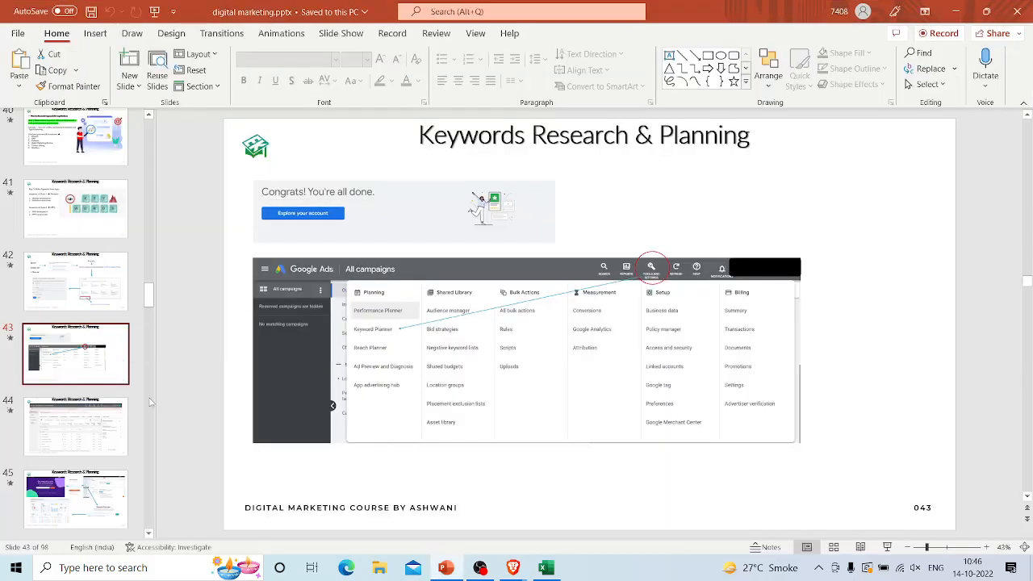
pyautogui.scroll(-5, 61, 344)
pyautogui.click(71, 346)
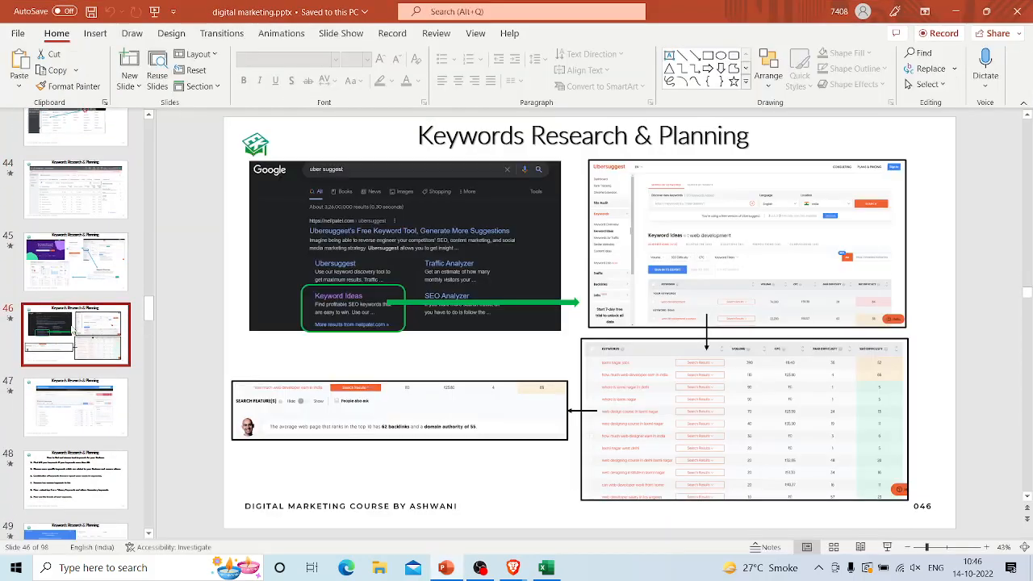
pyautogui.click(104, 272)
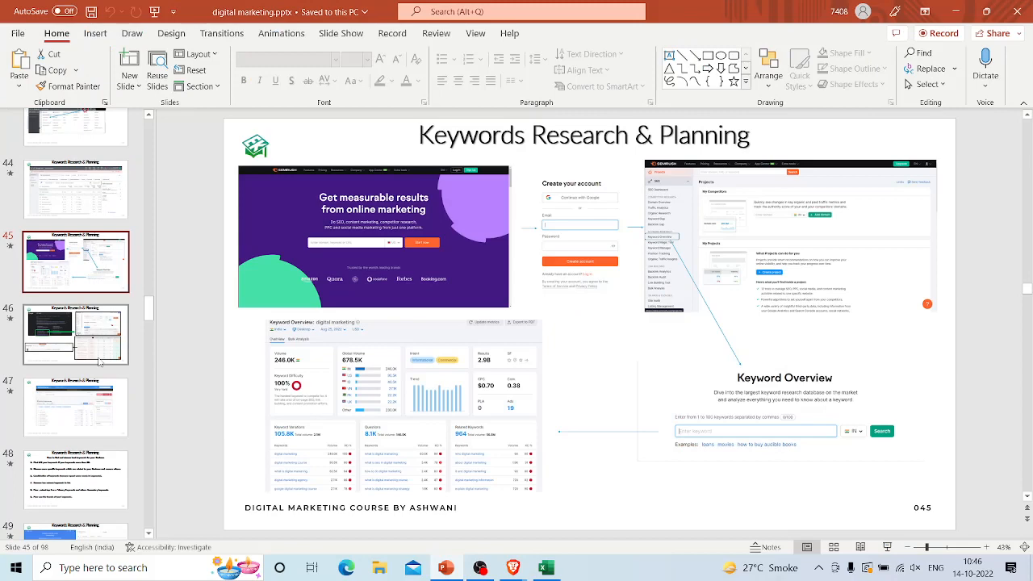
pyautogui.click(89, 408)
# Step: View the Google Trends comparison on slide 50 and the Optimum Keywords Usage slide 51, and look over the slides that follow
pyautogui.scroll(-3, 88, 410)
pyautogui.scroll(-2, 89, 410)
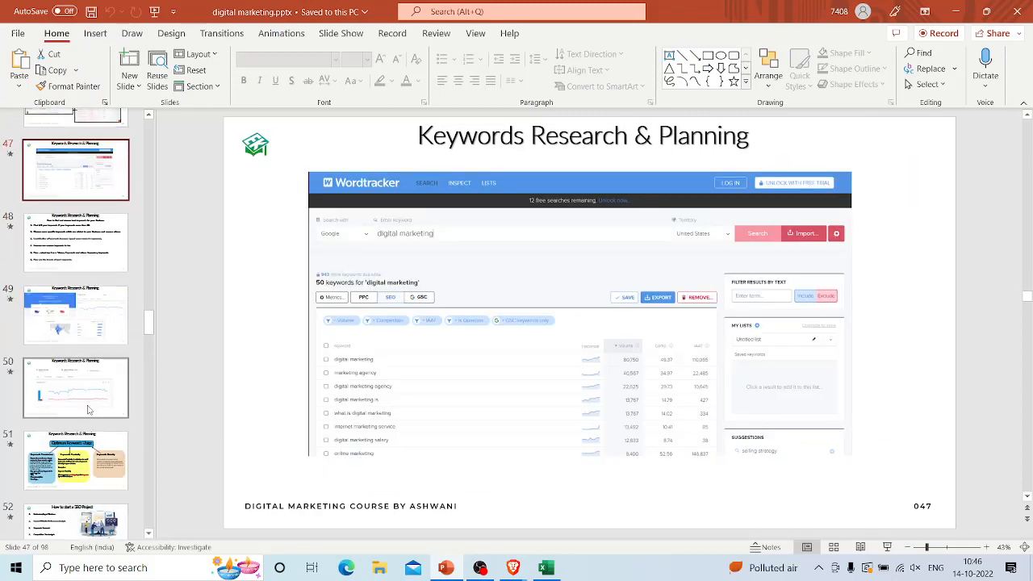
pyautogui.click(77, 323)
pyautogui.click(91, 400)
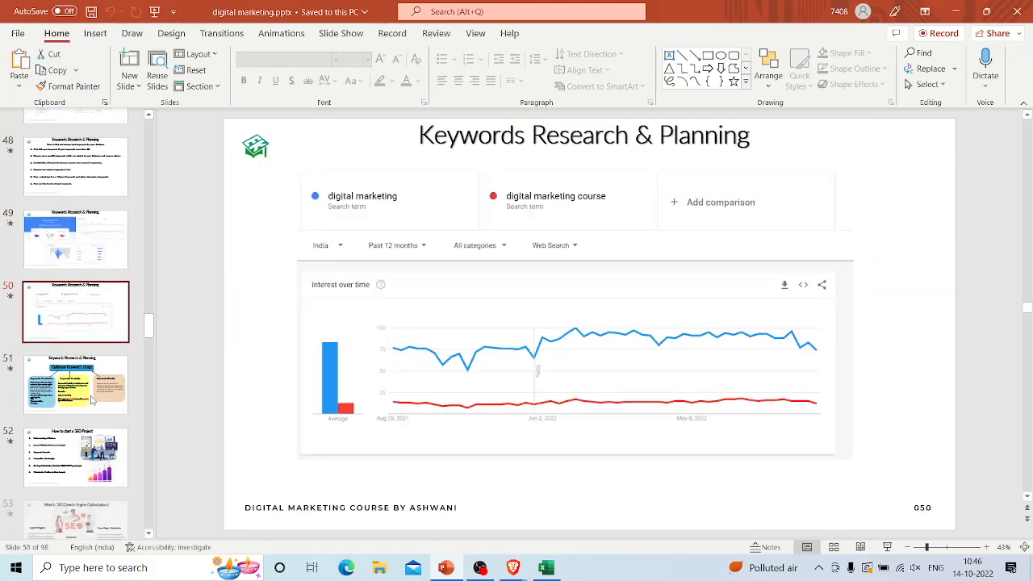
pyautogui.scroll(-2, 91, 399)
pyautogui.click(91, 347)
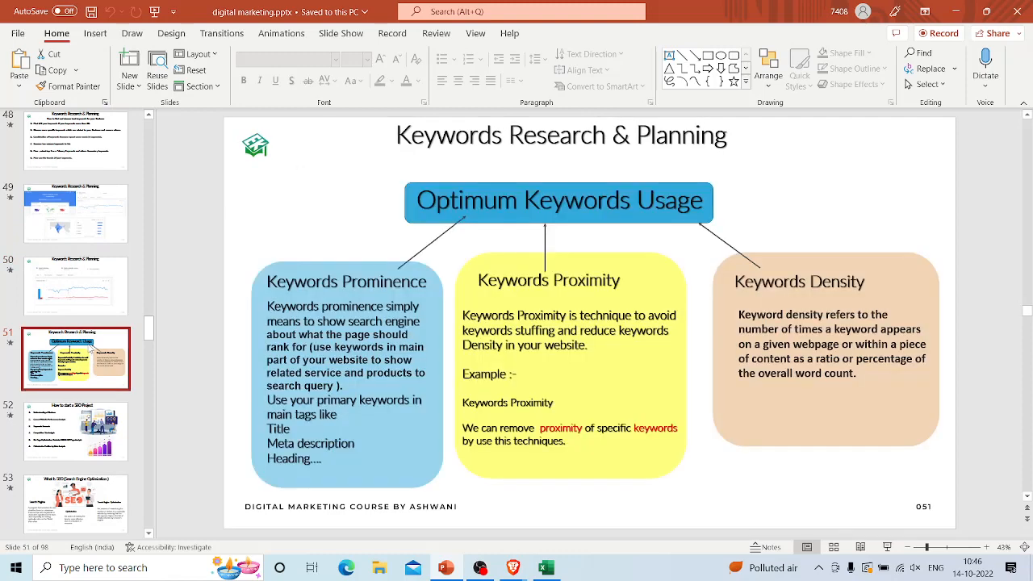
pyautogui.scroll(-2, 91, 347)
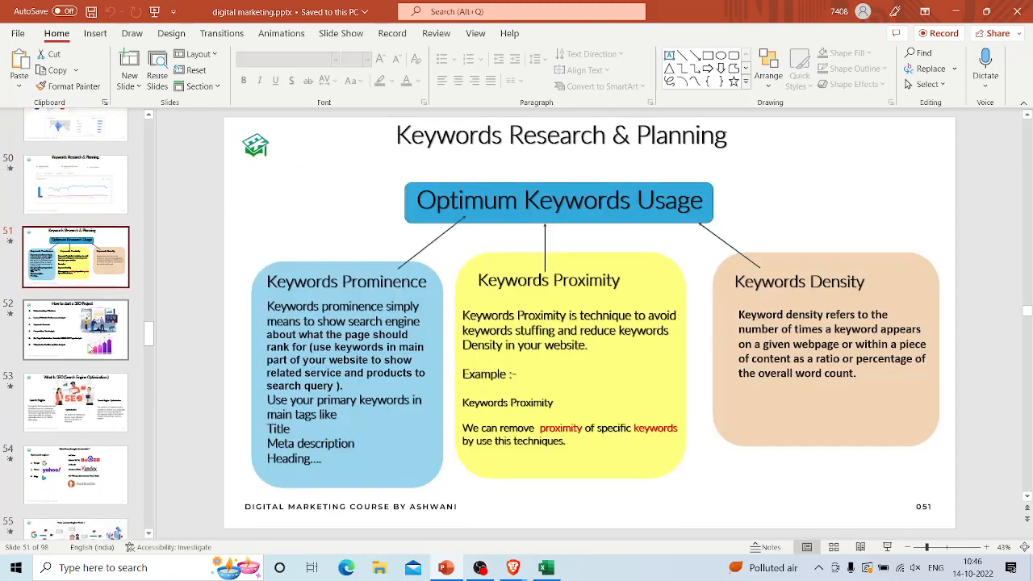
pyautogui.scroll(-1, 92, 347)
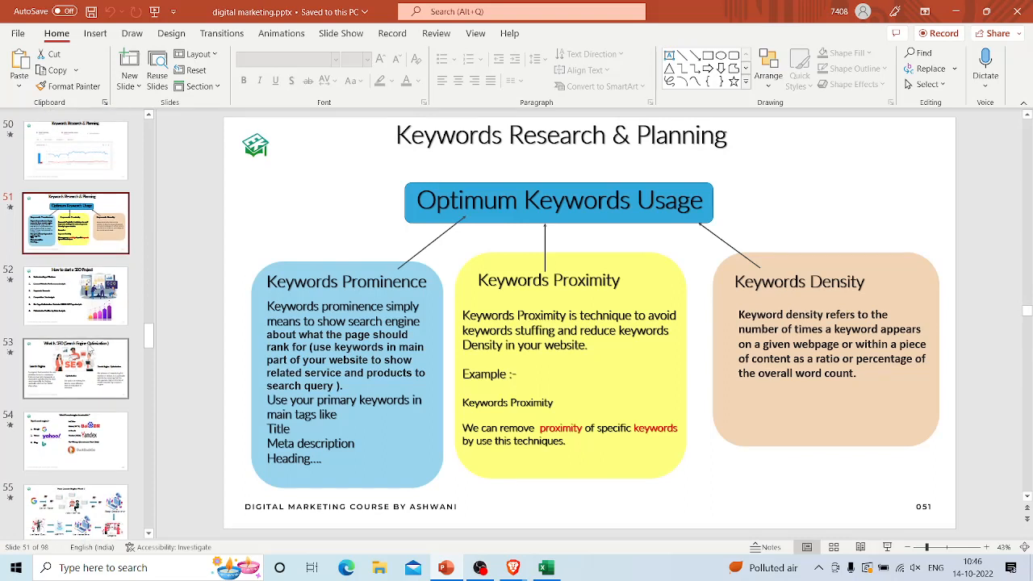